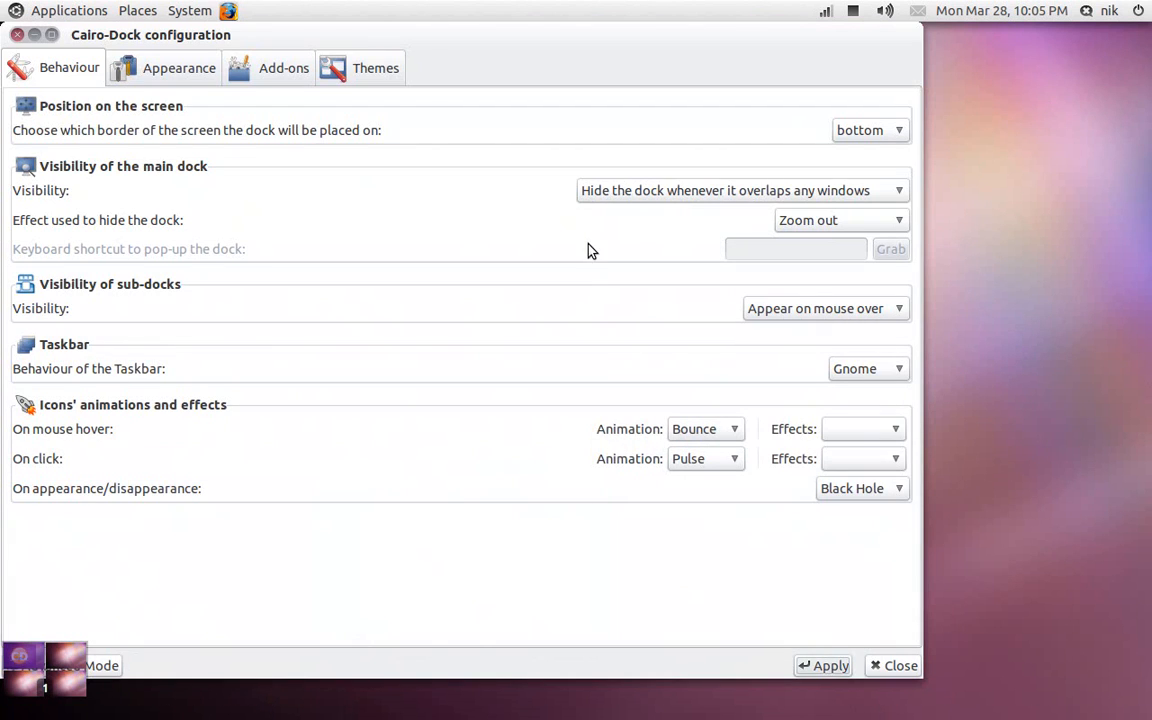
Move the Cairo-Dock configuration window slightly away from the screen edge and reveal the hidden dock
{"action": "left_click_drag", "start_coordinate": [483, 42], "coordinate": [543, 36]}
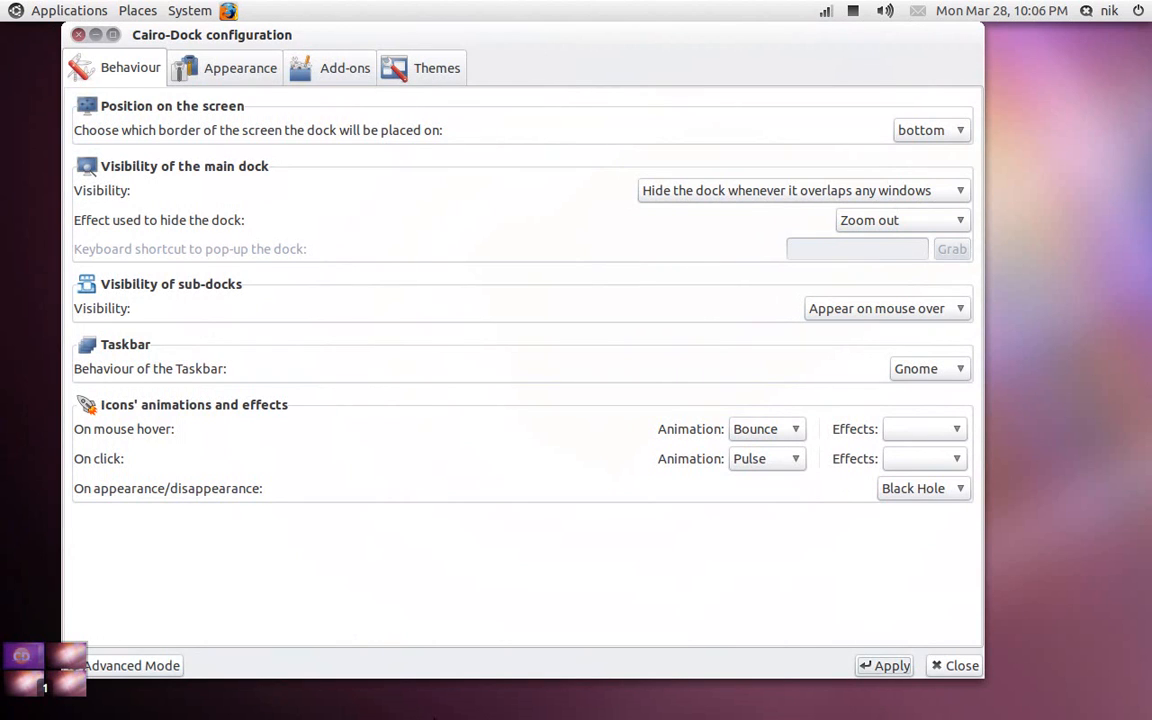
{"action": "mouse_move", "coordinate": [433, 716]}
{"action": "mouse_move", "coordinate": [480, 717]}
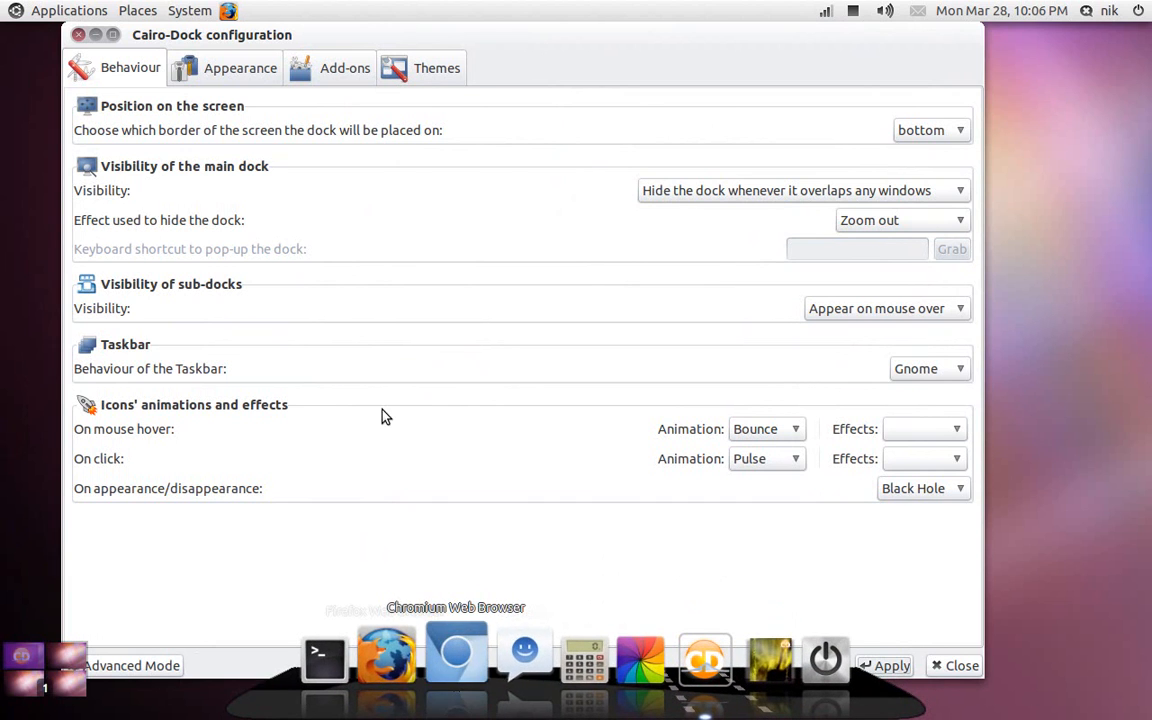
{"action": "left_click", "coordinate": [26, 9]}
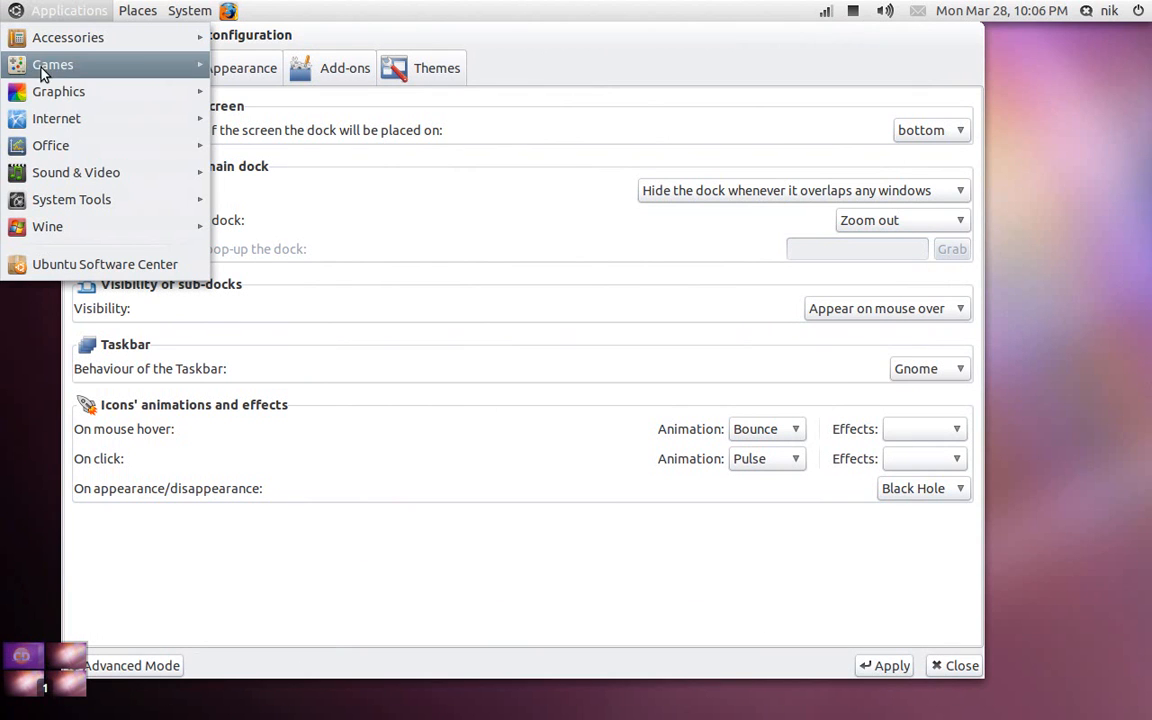
{"action": "mouse_move", "coordinate": [85, 95]}
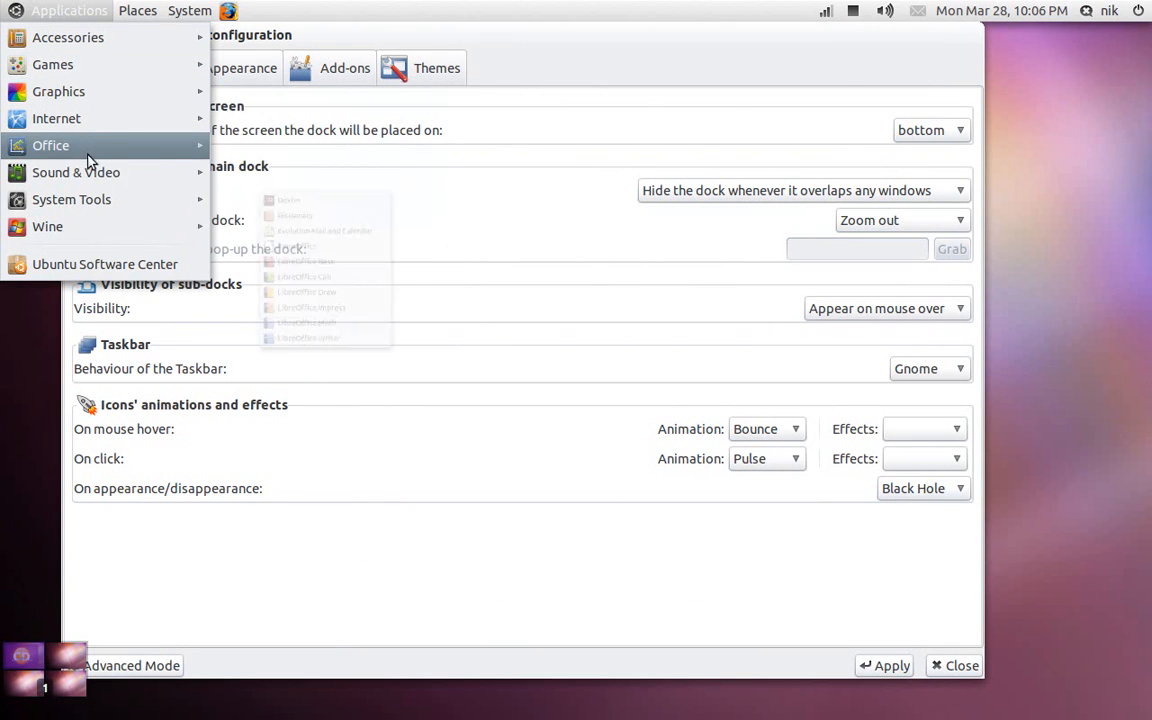
{"action": "mouse_move", "coordinate": [97, 170]}
{"action": "left_click", "coordinate": [16, 330]}
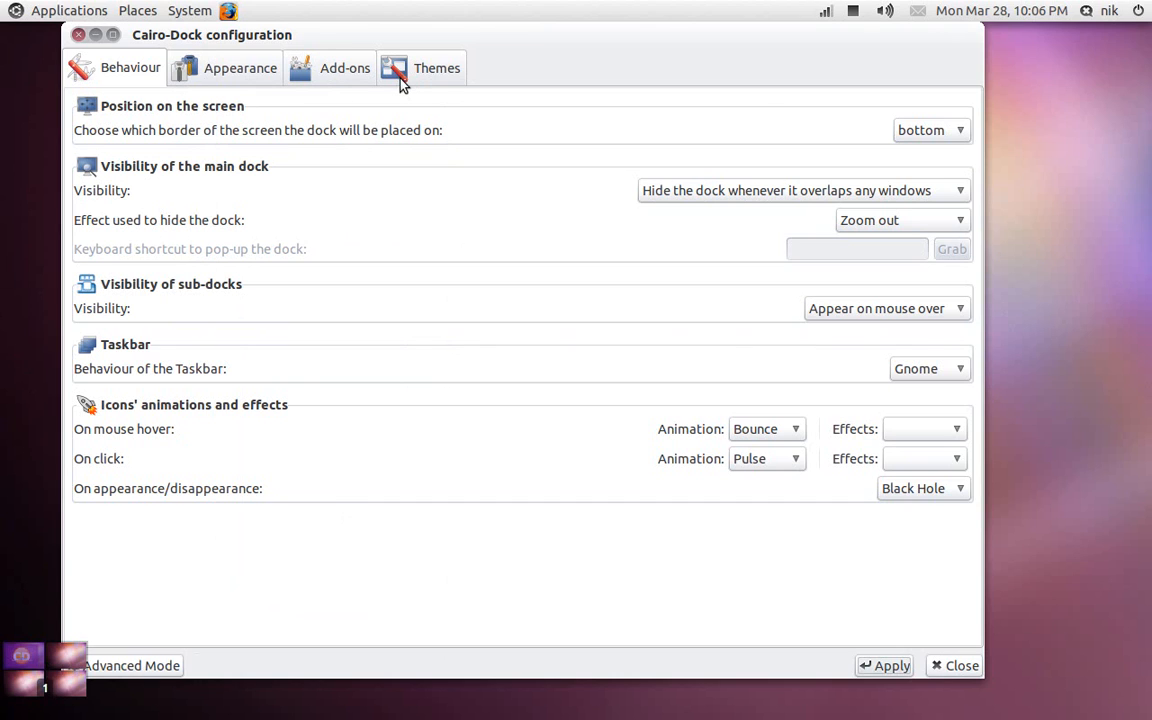
Set the default view for sub-docks to Slide in the appearance settings and apply it
{"action": "left_click", "coordinate": [240, 80]}
{"action": "scroll", "coordinate": [599, 267], "scroll_direction": "down", "scroll_amount": 4}
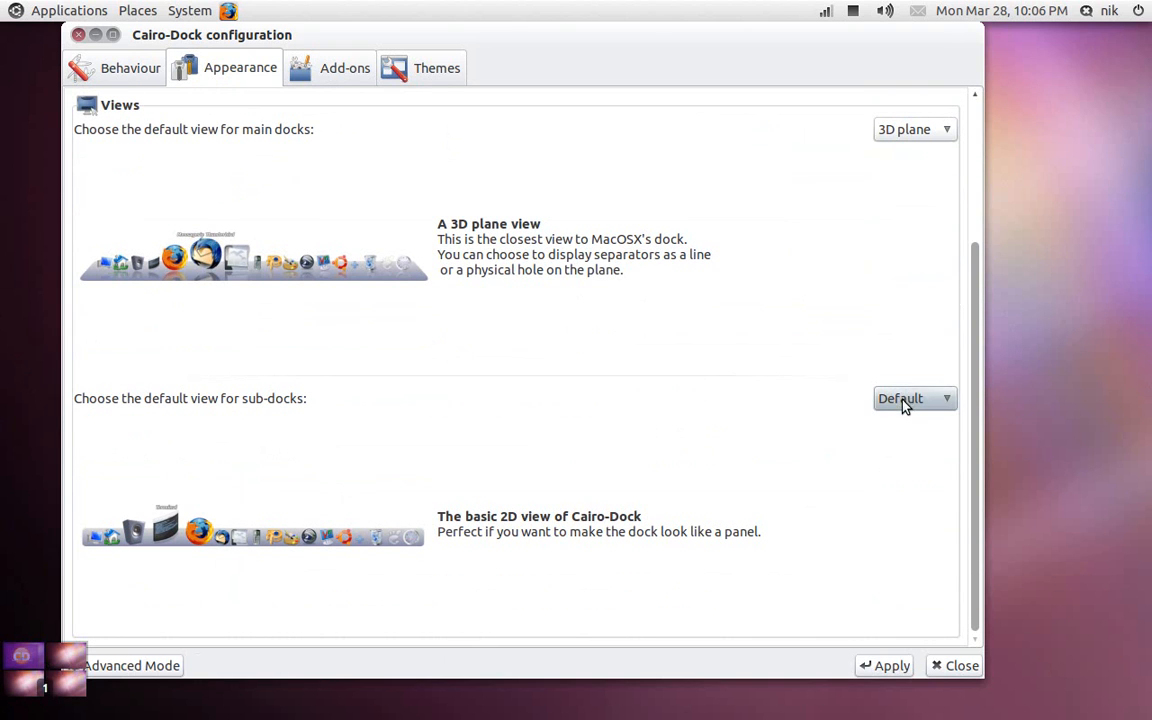
{"action": "mouse_move", "coordinate": [700, 695]}
{"action": "mouse_move", "coordinate": [612, 655]}
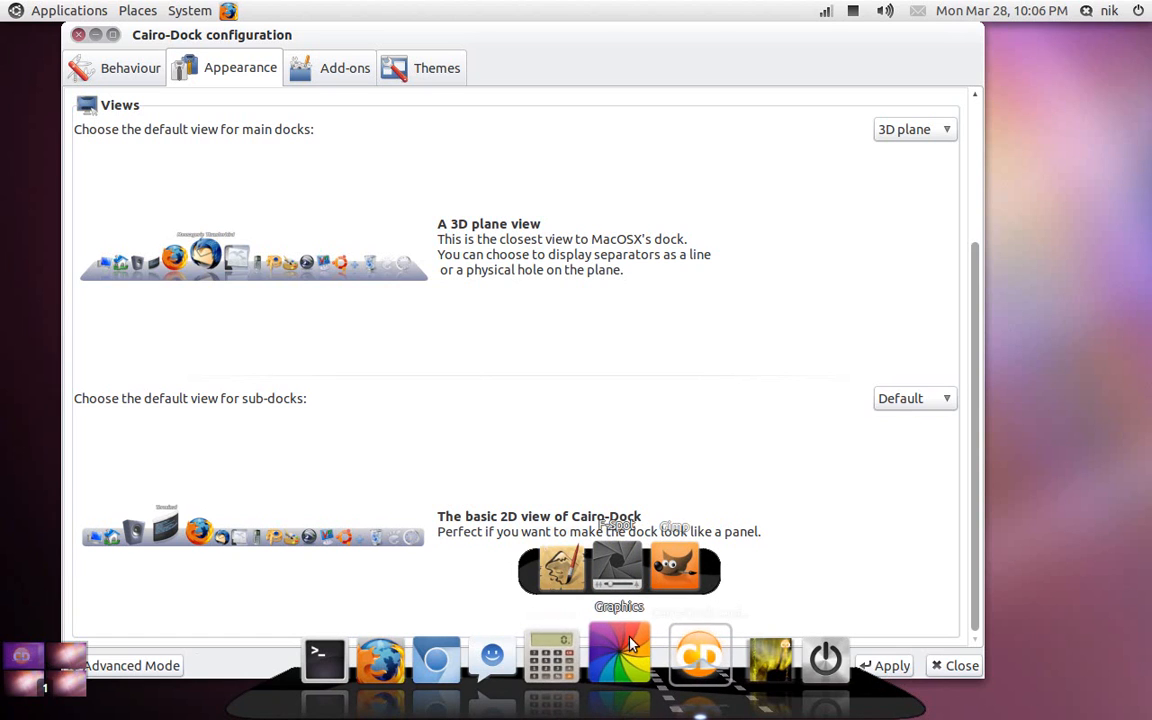
{"action": "left_click", "coordinate": [905, 399]}
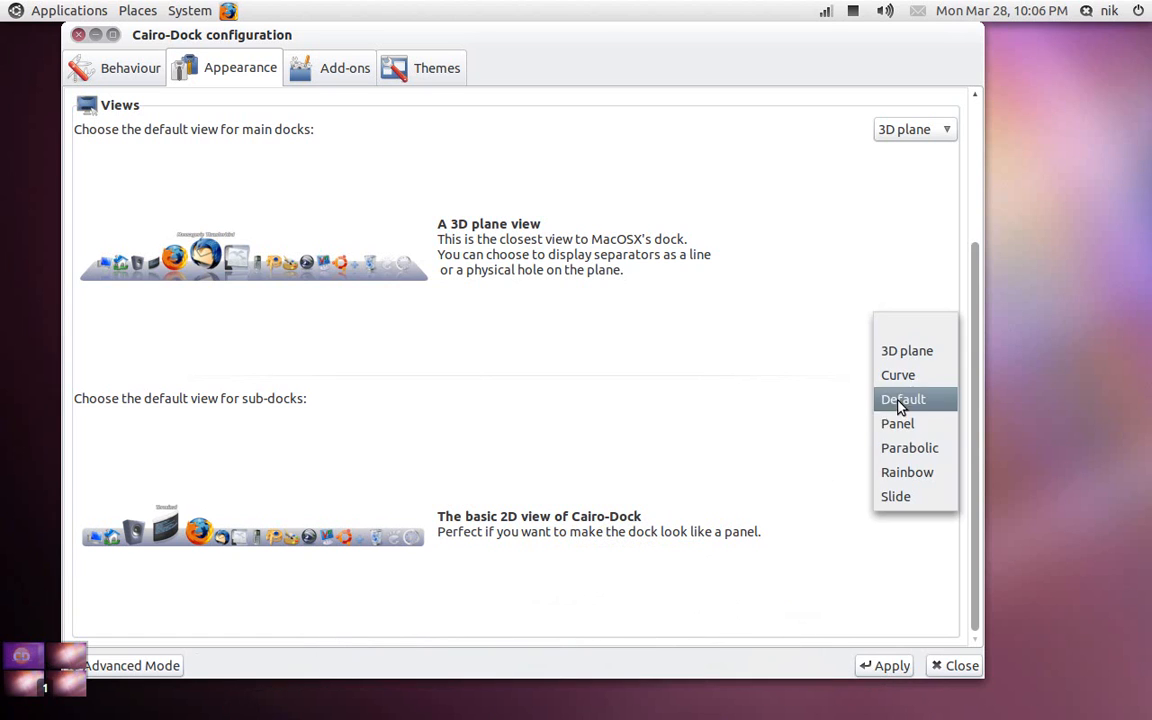
{"action": "left_click", "coordinate": [927, 498]}
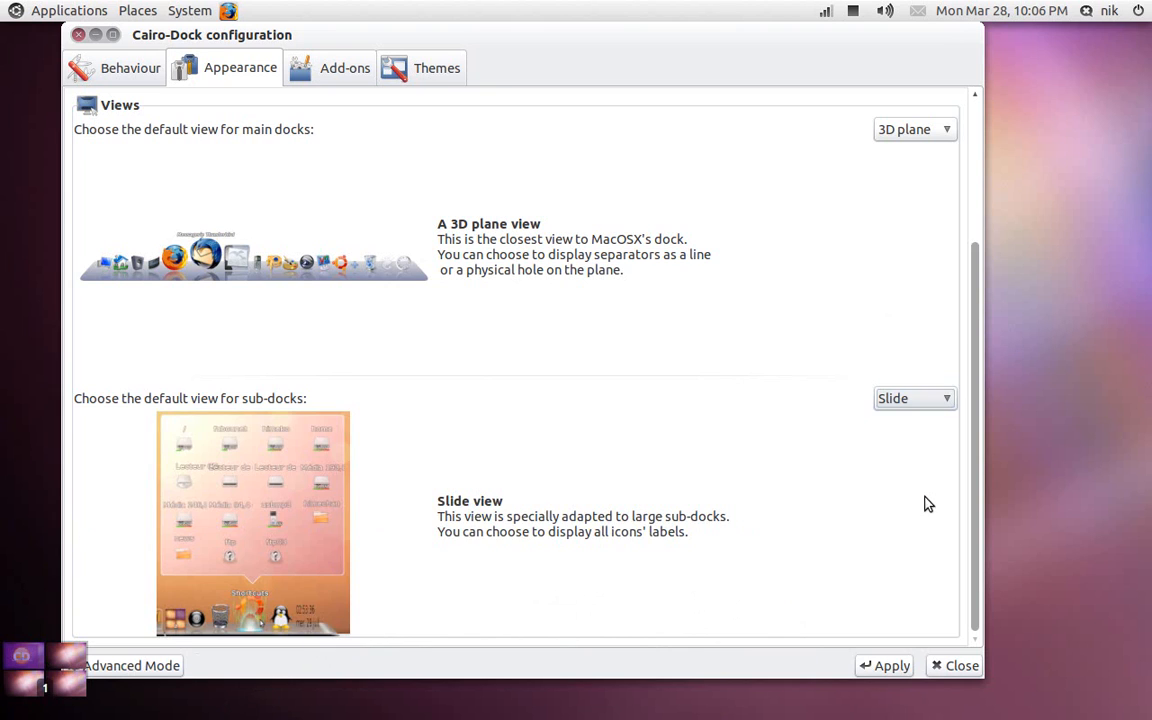
{"action": "left_click", "coordinate": [888, 665]}
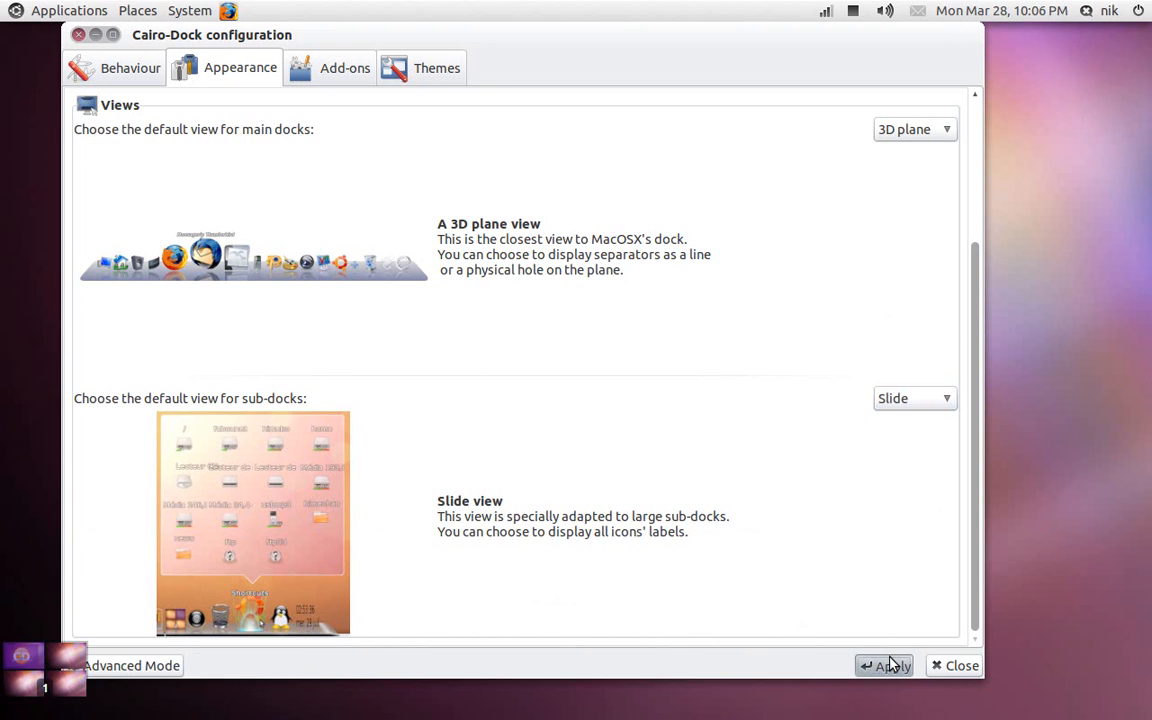
Return to the icon settings and move the configuration window clear of the desktop's Applications menu
{"action": "scroll", "coordinate": [675, 449], "scroll_direction": "up", "scroll_amount": 3}
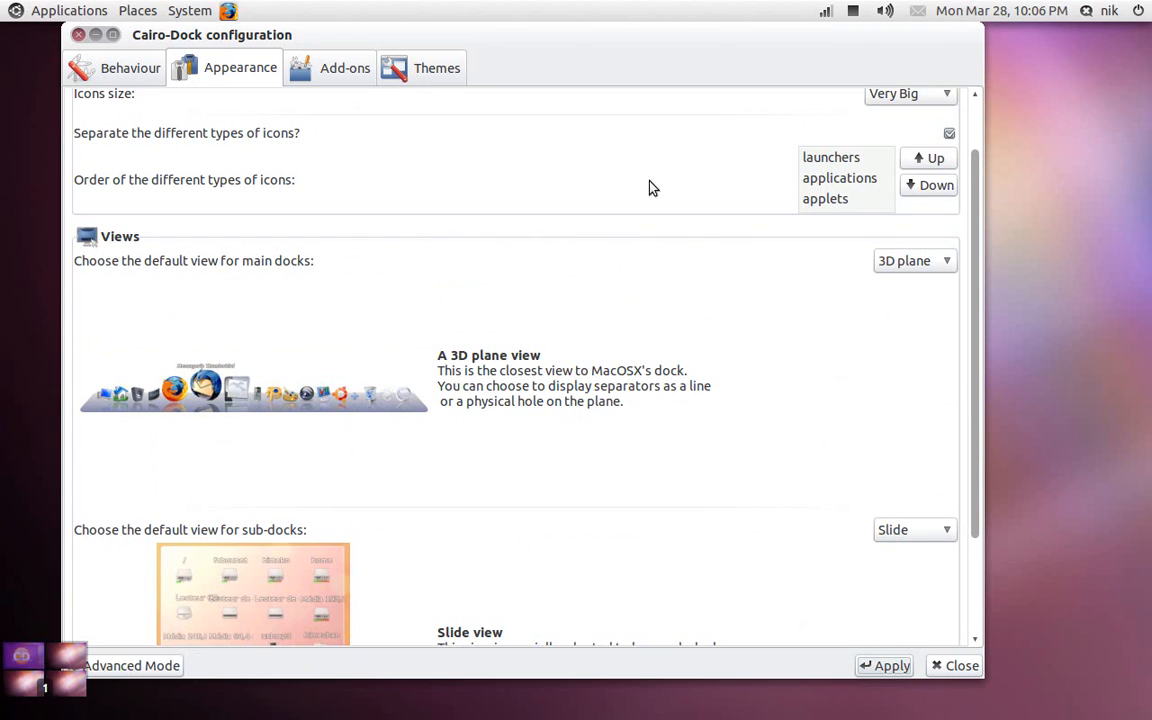
{"action": "scroll", "coordinate": [572, 245], "scroll_direction": "up", "scroll_amount": 2}
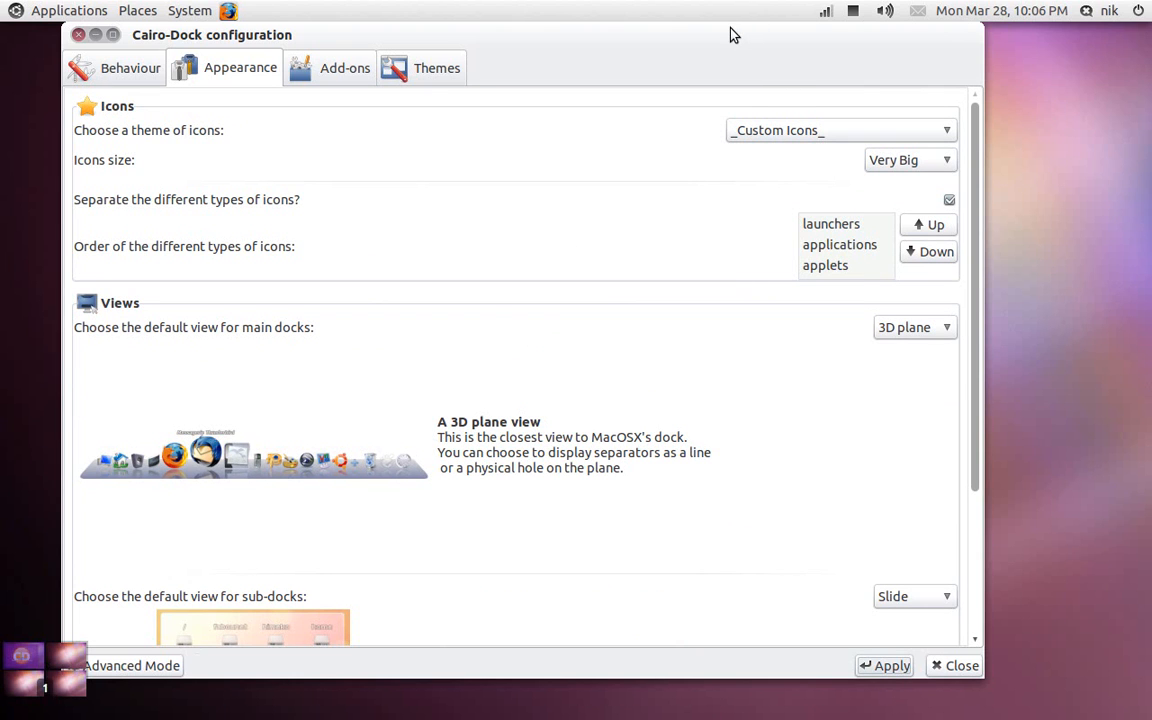
{"action": "left_click_drag", "start_coordinate": [731, 29], "coordinate": [897, 26]}
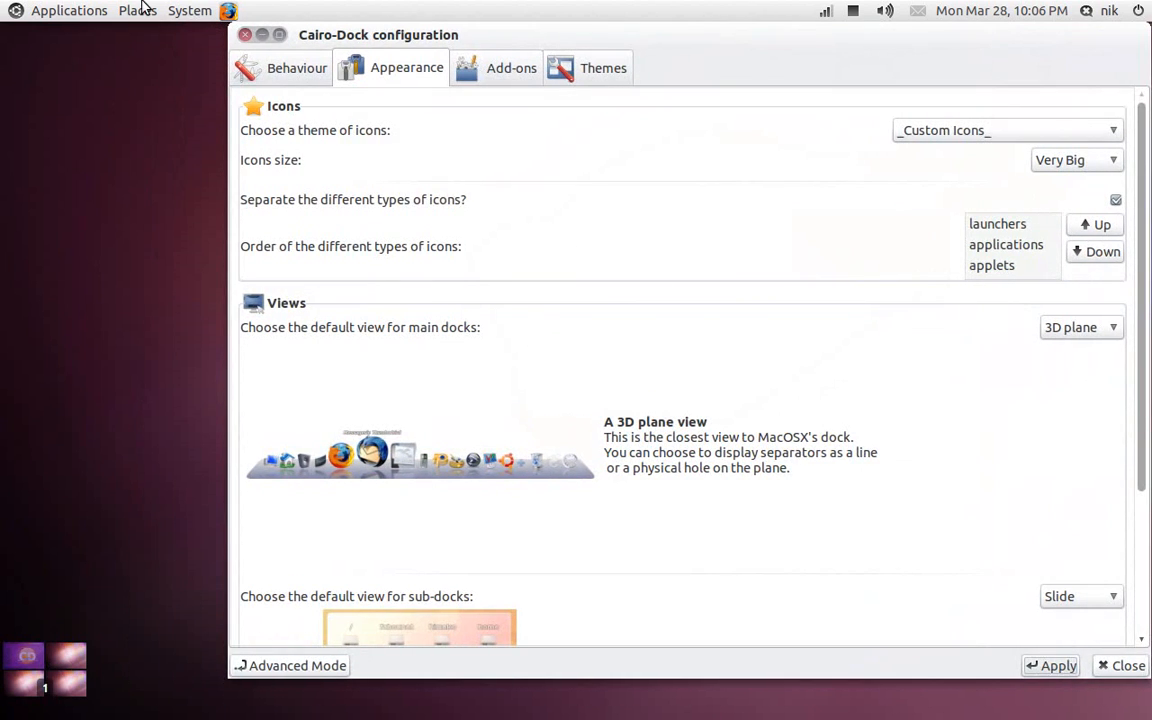
{"action": "left_click", "coordinate": [80, 10]}
{"action": "mouse_move", "coordinate": [150, 91]}
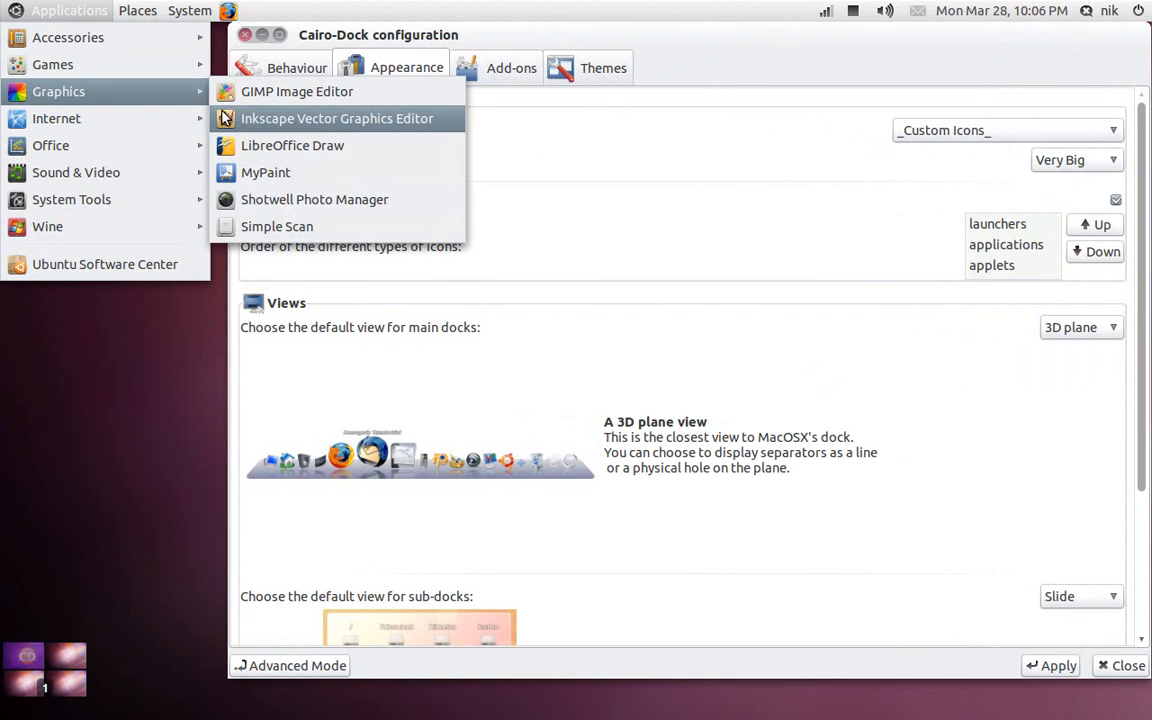
{"action": "left_click", "coordinate": [535, 319]}
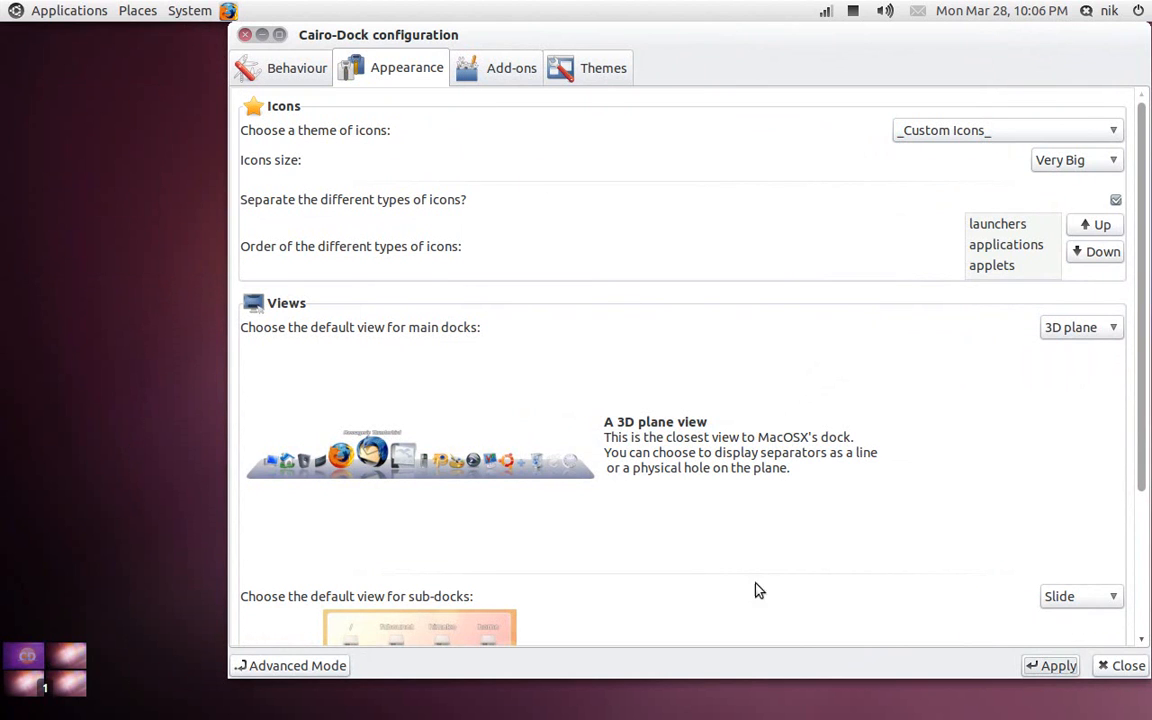
Launch Chromium Web Browser from the dock and minimise its window
{"action": "mouse_move", "coordinate": [656, 716]}
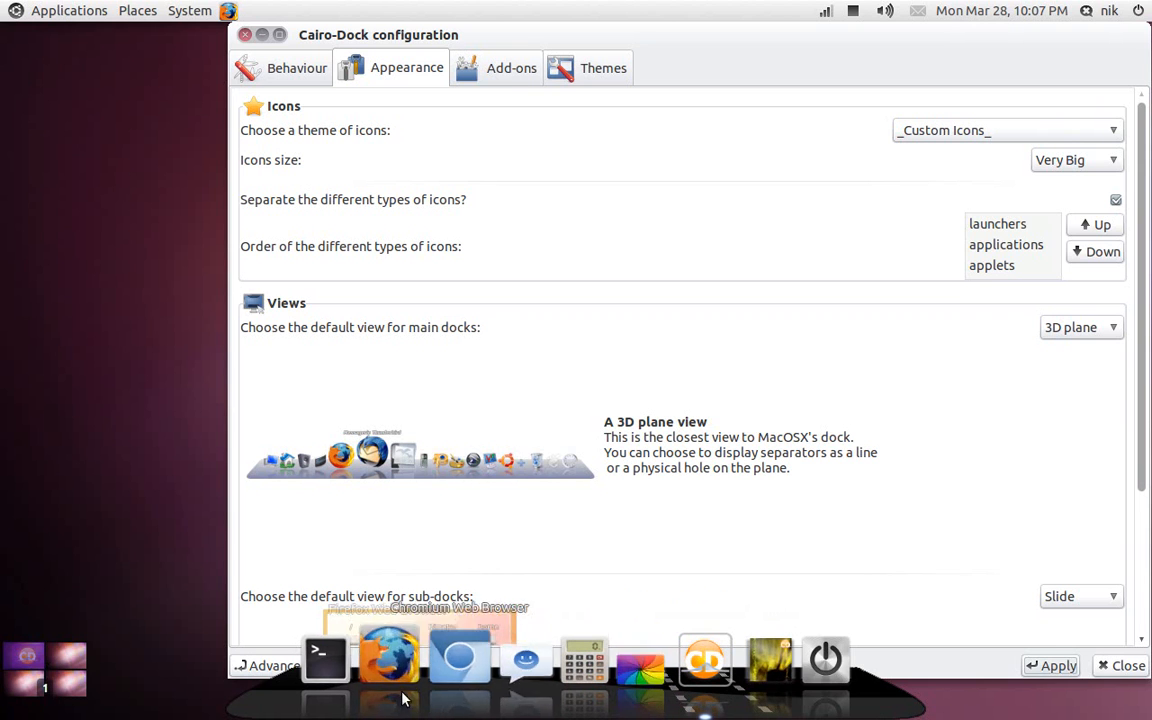
{"action": "left_click", "coordinate": [463, 673]}
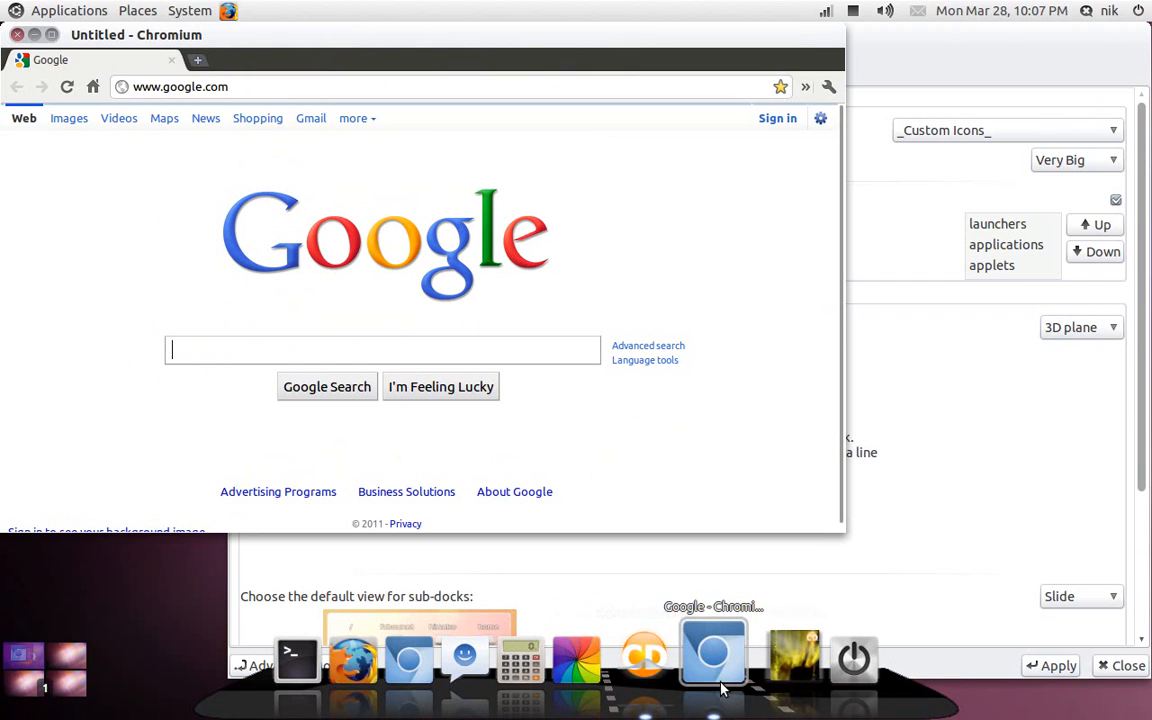
{"action": "left_click", "coordinate": [35, 34]}
Restore the minimised Chromium window from the dock and close it
{"action": "mouse_move", "coordinate": [552, 717]}
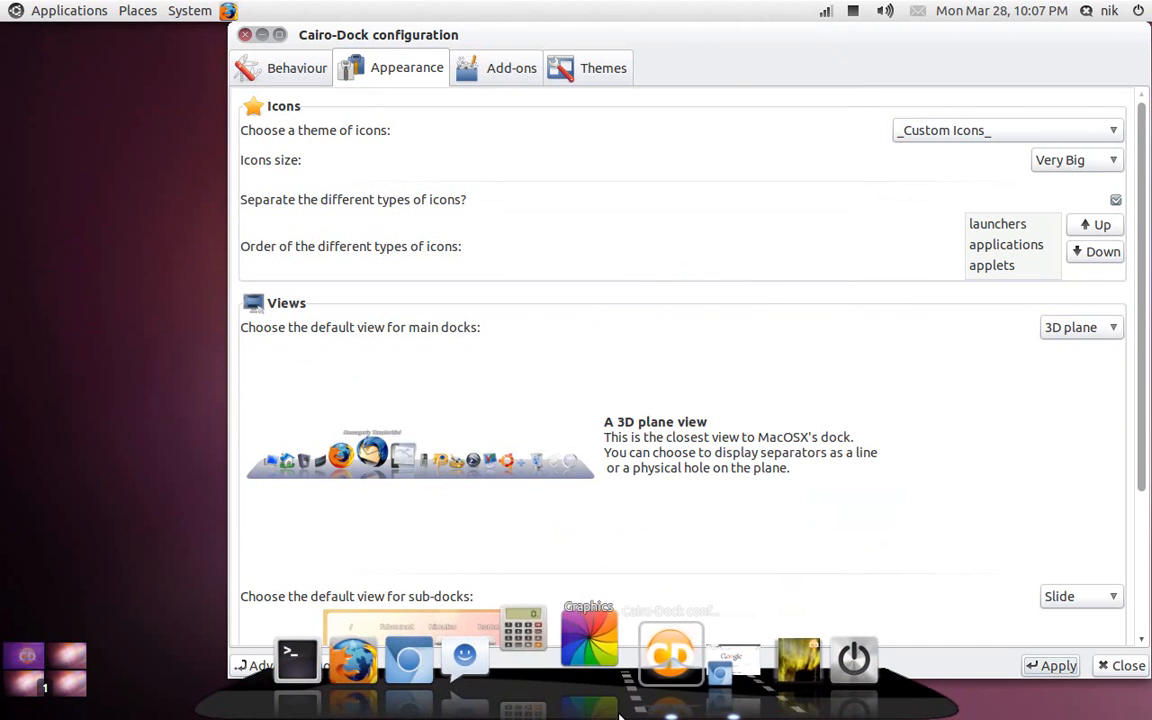
{"action": "left_click", "coordinate": [724, 698]}
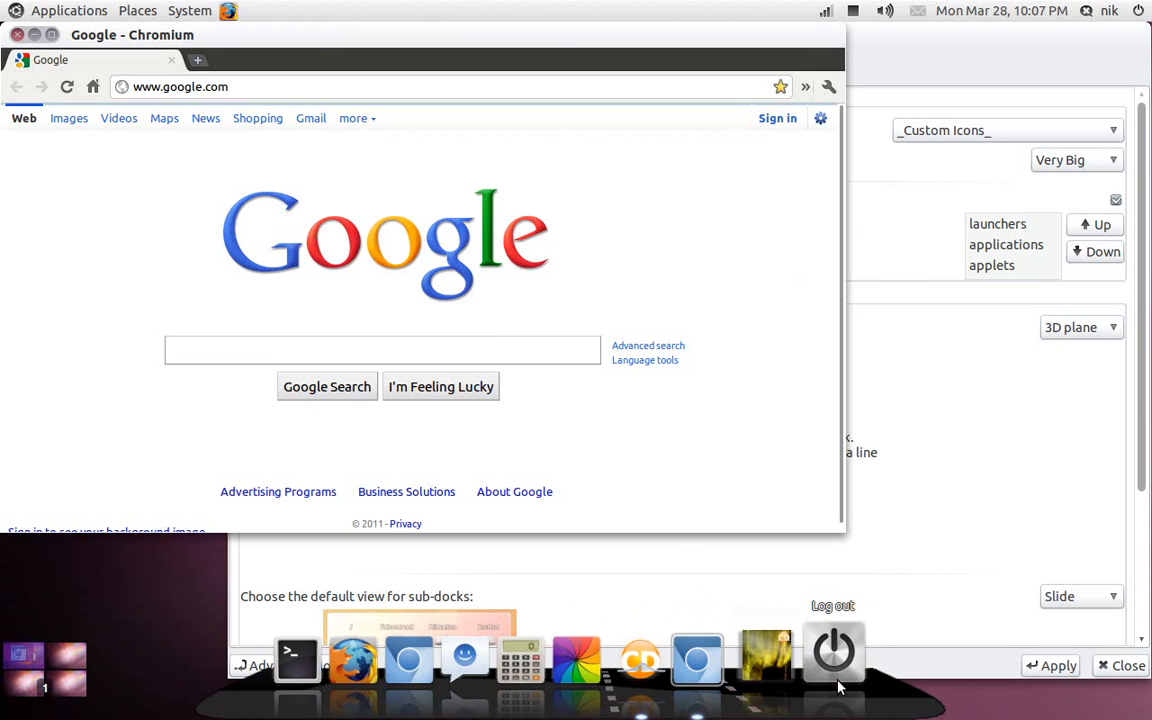
{"action": "left_click", "coordinate": [17, 35]}
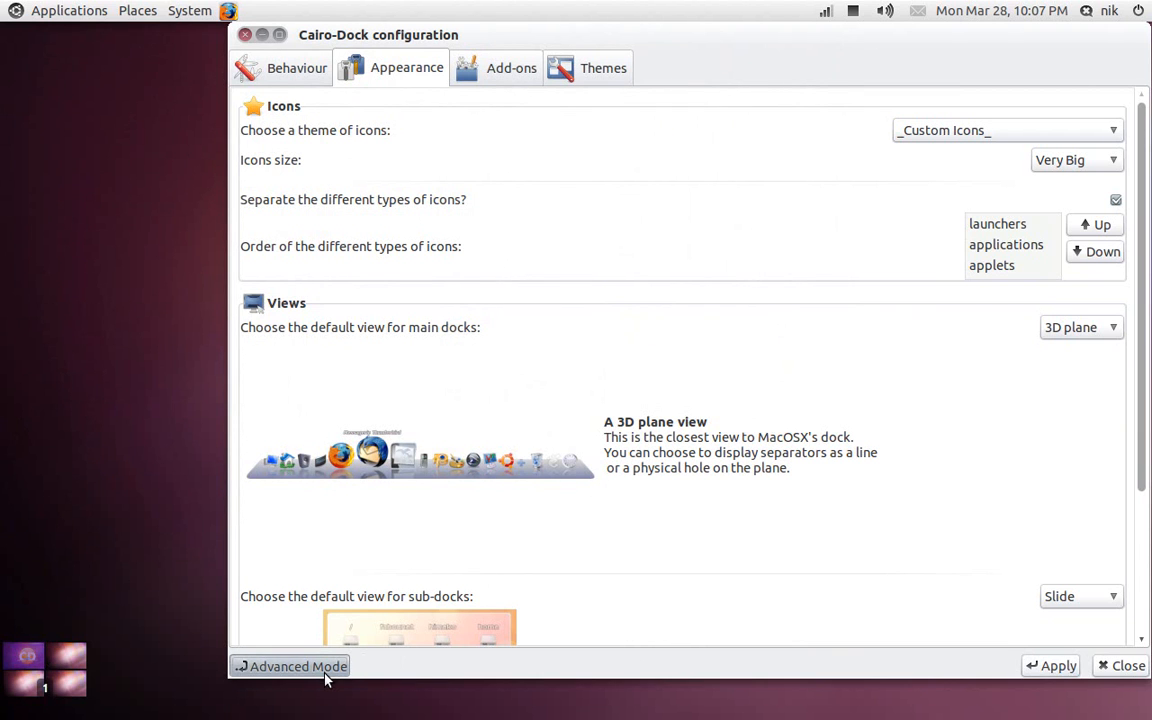
Switch the dock configuration to Advanced Mode and look through the available modules and applets
{"action": "left_click", "coordinate": [295, 666]}
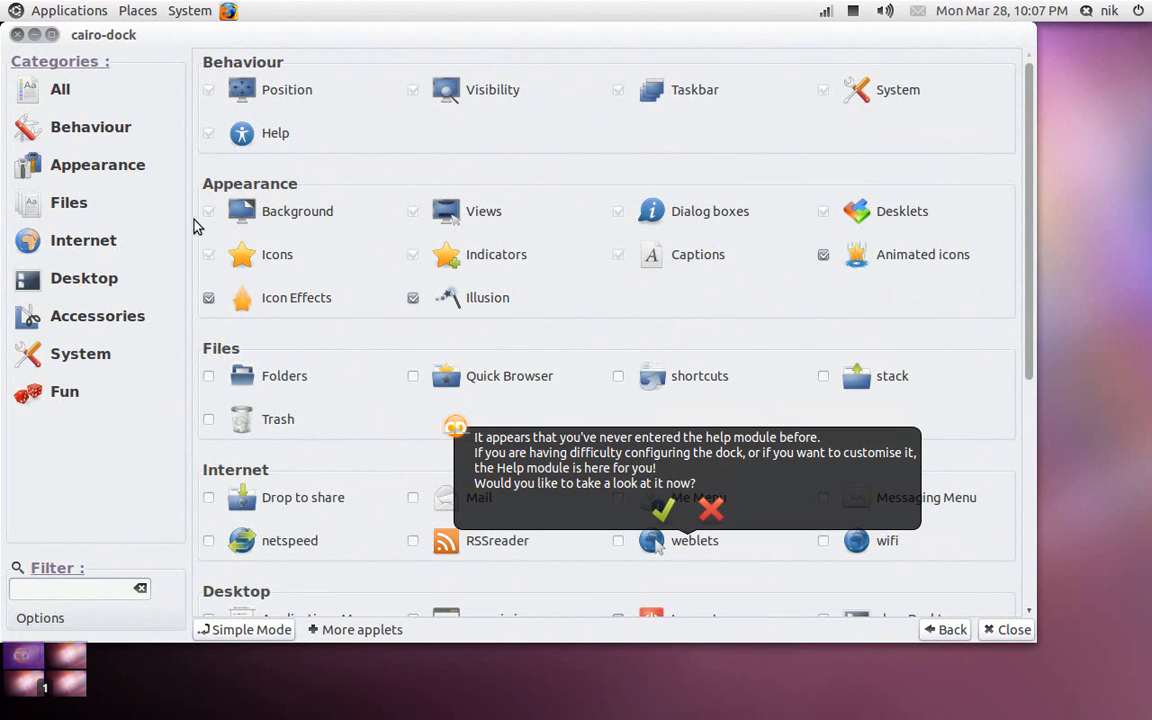
{"action": "scroll", "coordinate": [404, 298], "scroll_direction": "down", "scroll_amount": 1}
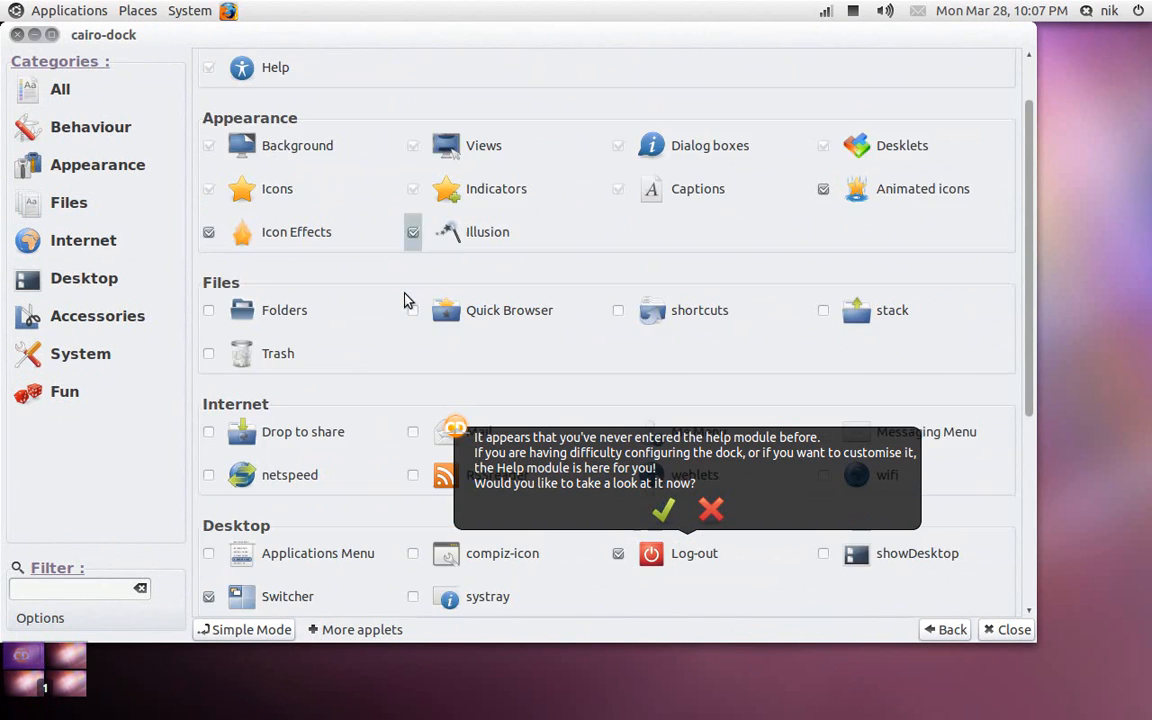
{"action": "scroll", "coordinate": [406, 300], "scroll_direction": "down", "scroll_amount": 5}
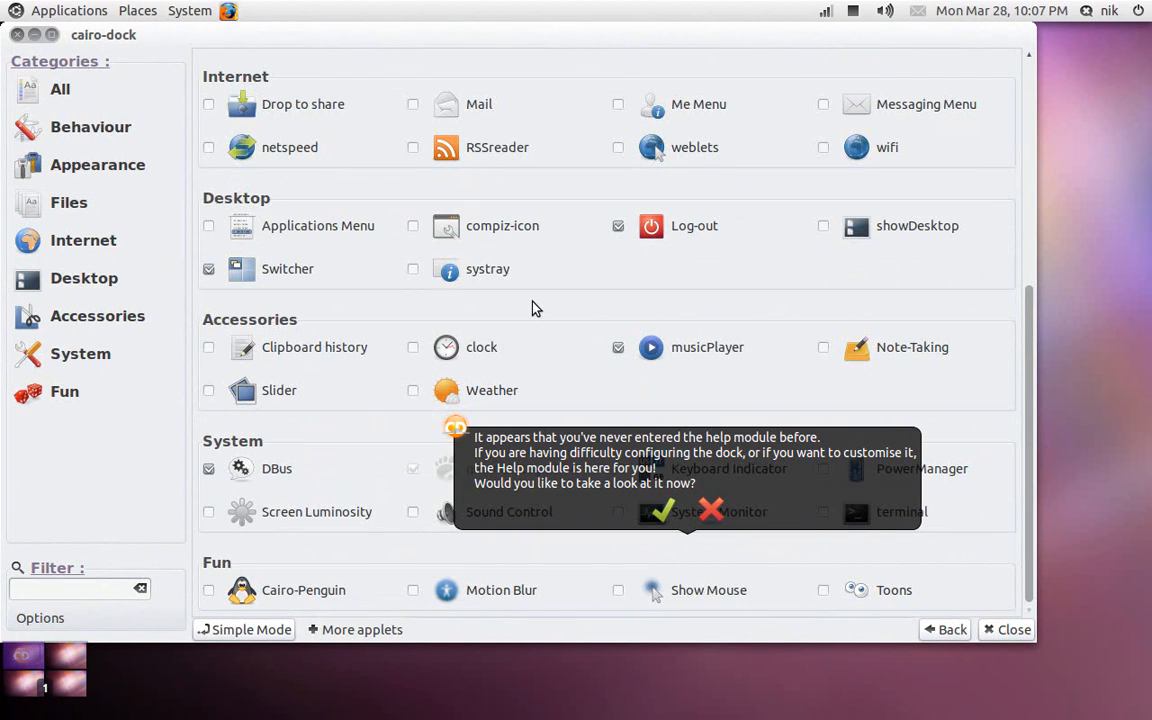
{"action": "scroll", "coordinate": [390, 320], "scroll_direction": "up", "scroll_amount": 4}
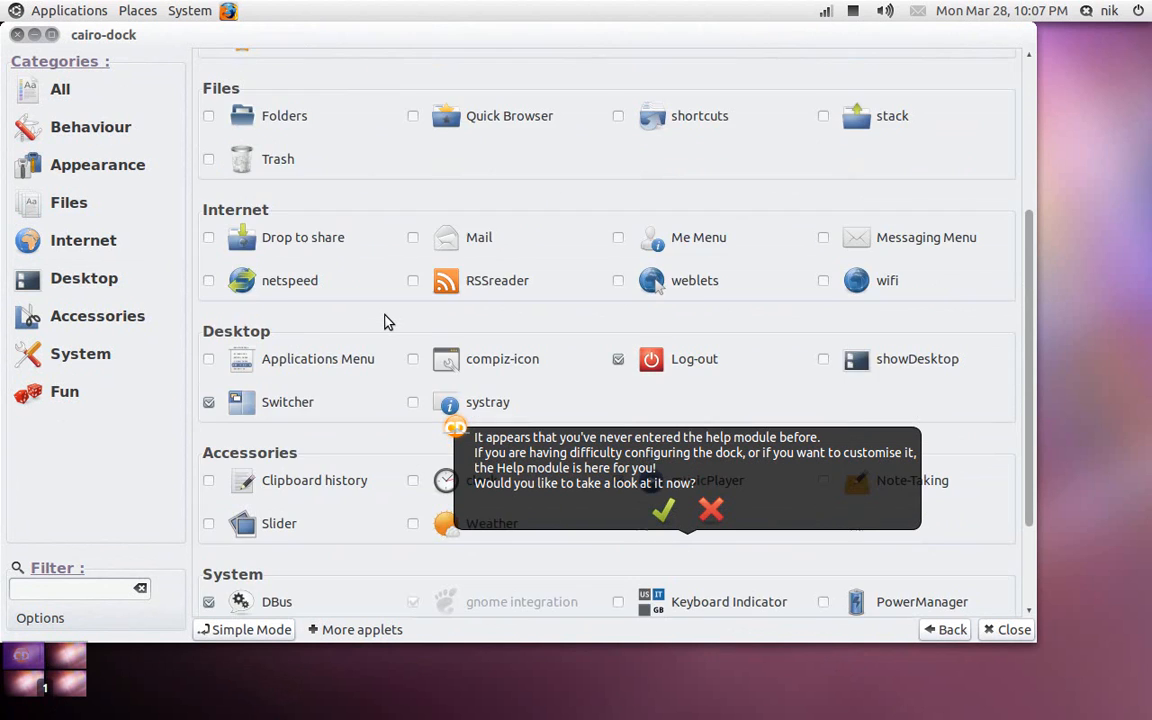
Enable the Weather applet under Accessories, check it on the dock and disable it again
{"action": "scroll", "coordinate": [388, 320], "scroll_direction": "down", "scroll_amount": 3}
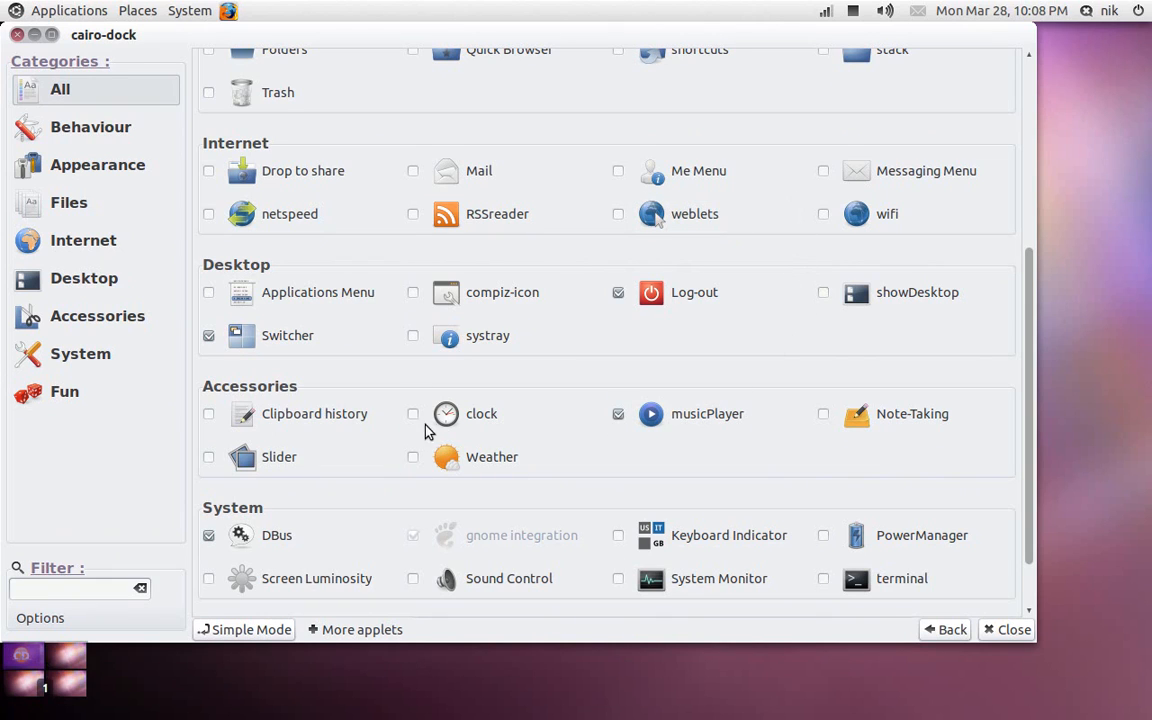
{"action": "left_click", "coordinate": [413, 458]}
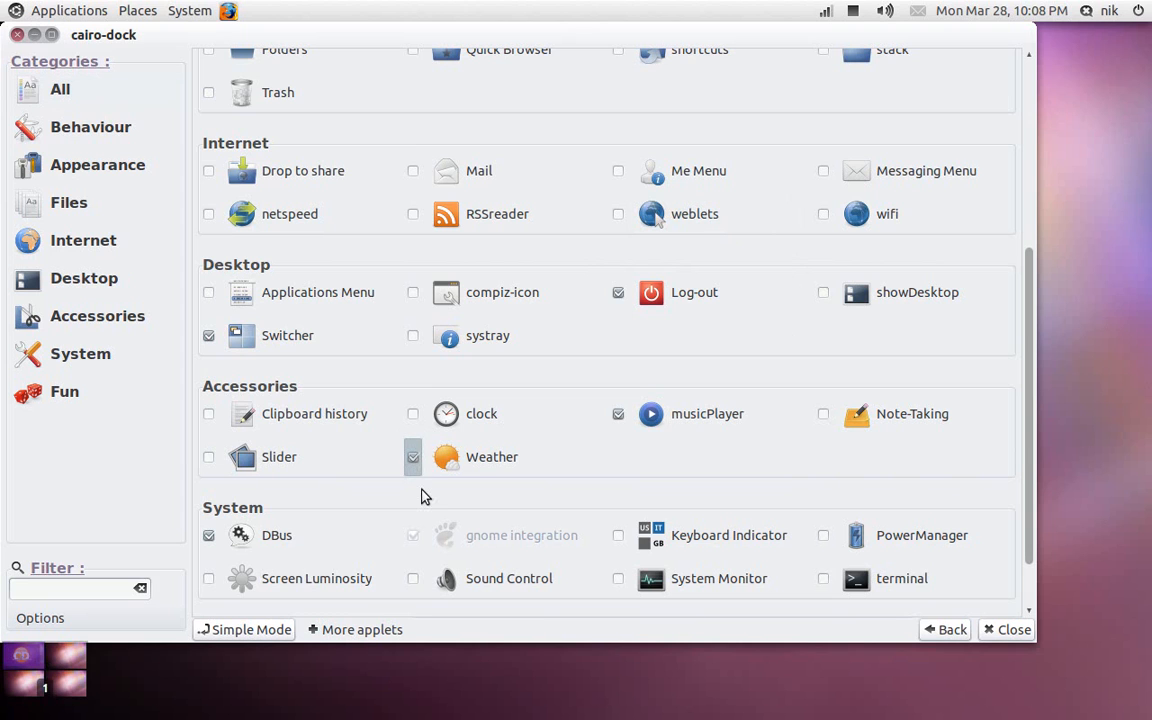
{"action": "mouse_move", "coordinate": [537, 708]}
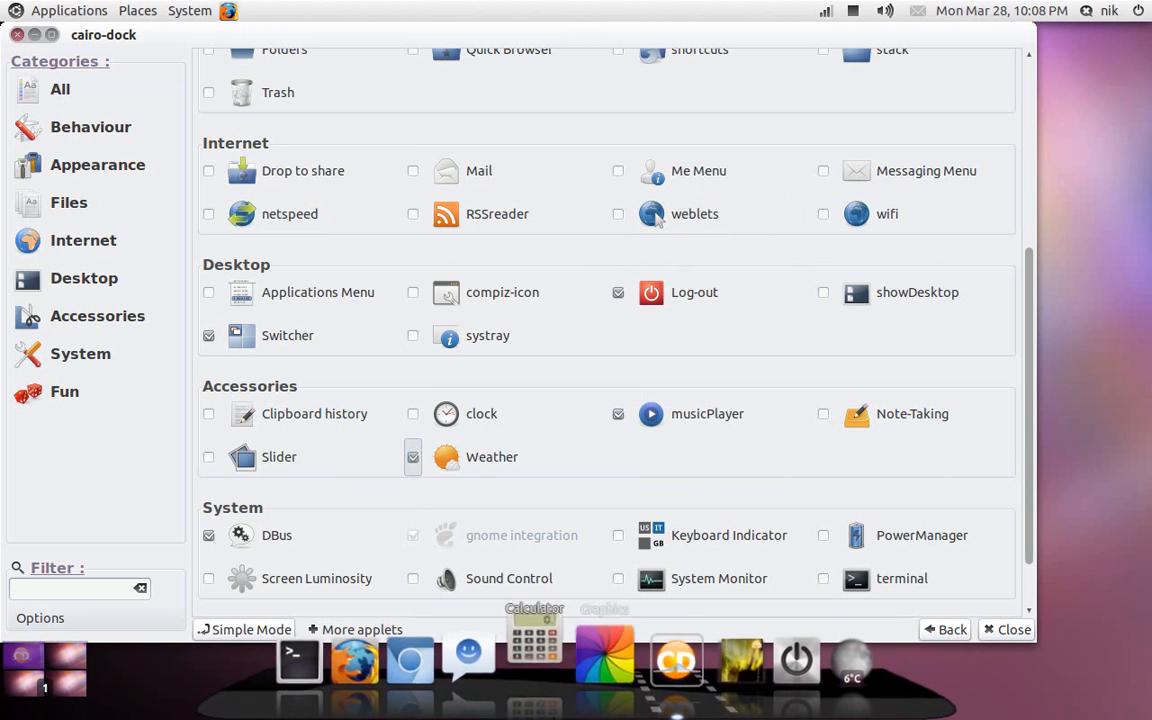
{"action": "mouse_move", "coordinate": [828, 674]}
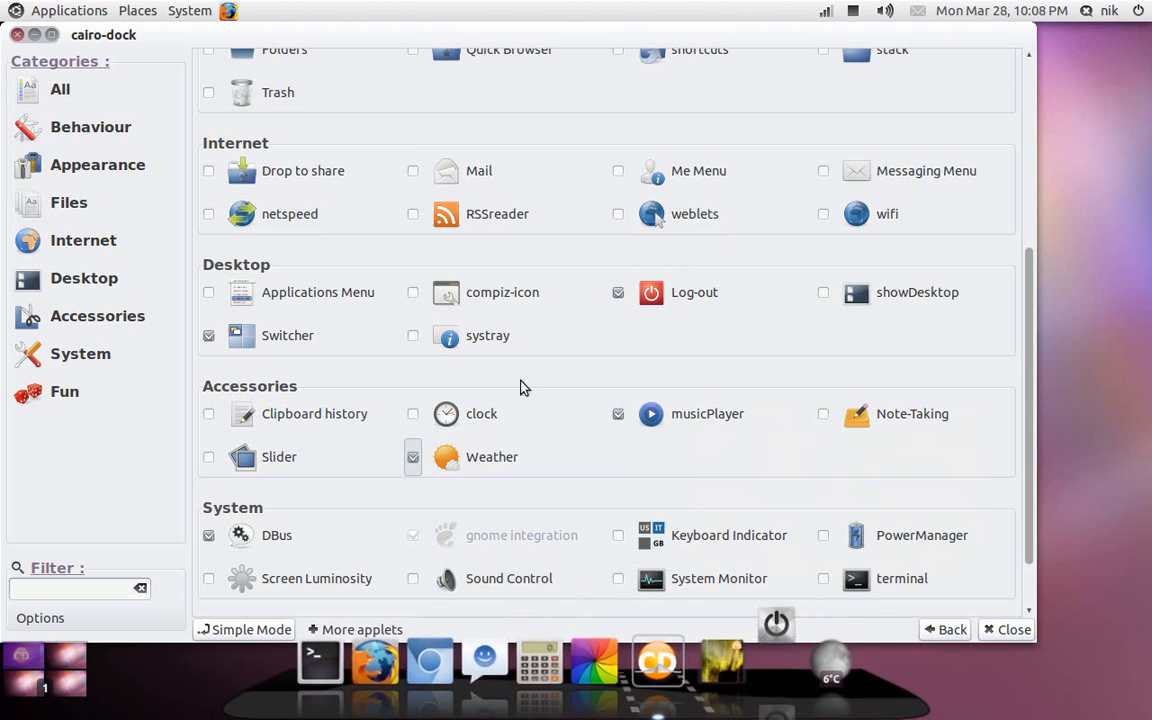
{"action": "mouse_move", "coordinate": [800, 715]}
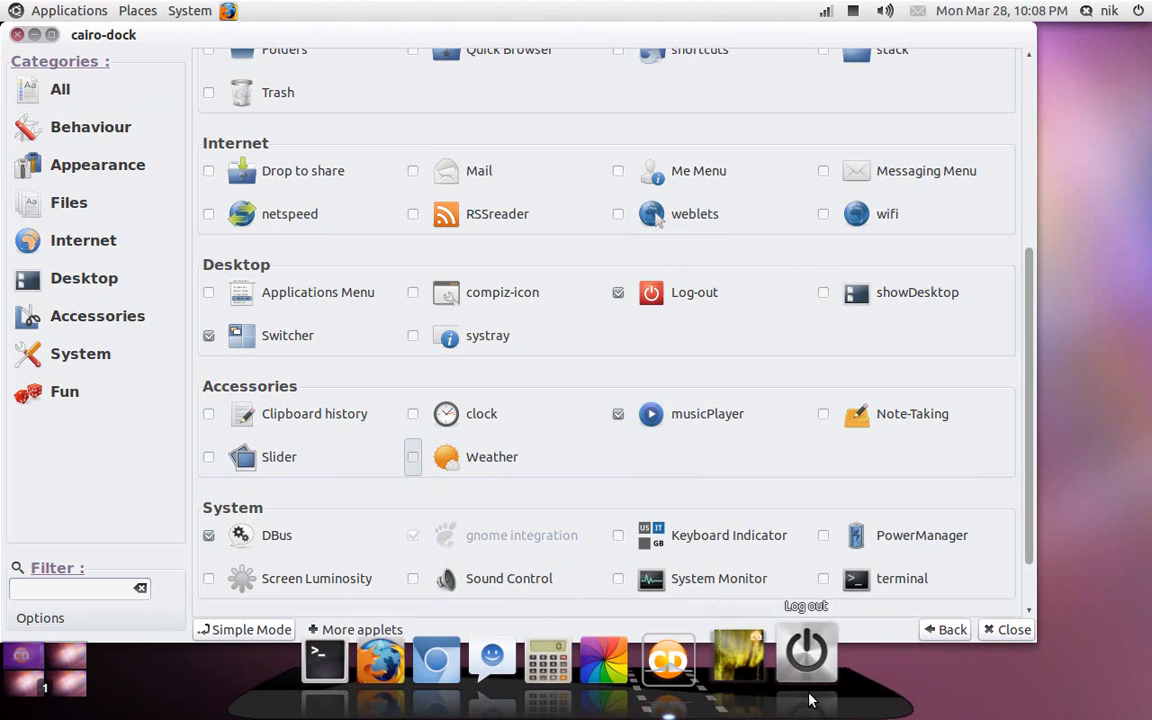
{"action": "mouse_move", "coordinate": [628, 648]}
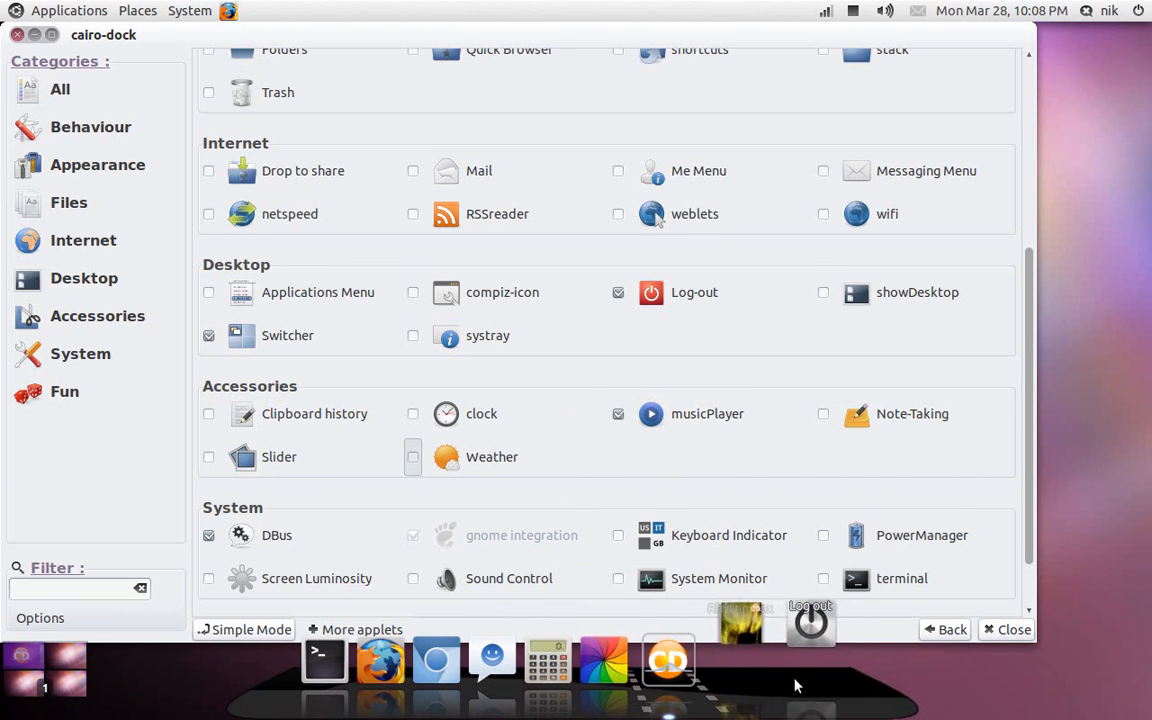
Return to Simple Mode, open the appearance settings and move the configuration window away from the screen edge
{"action": "left_click", "coordinate": [206, 629]}
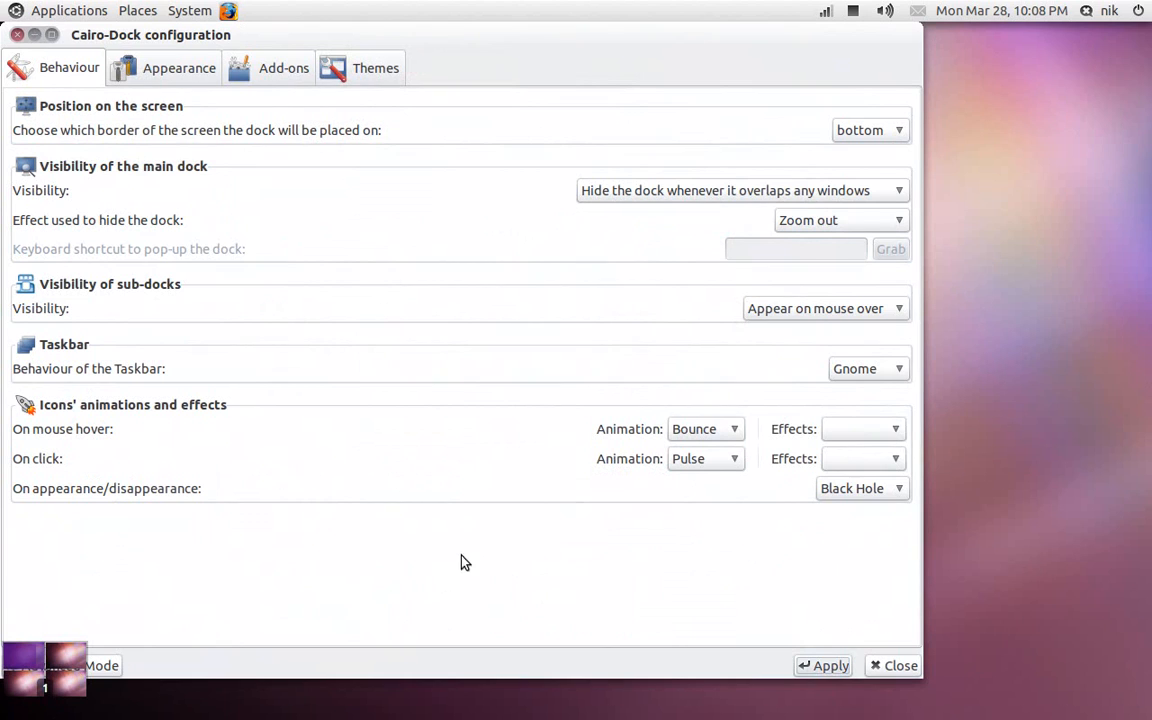
{"action": "left_click", "coordinate": [186, 75]}
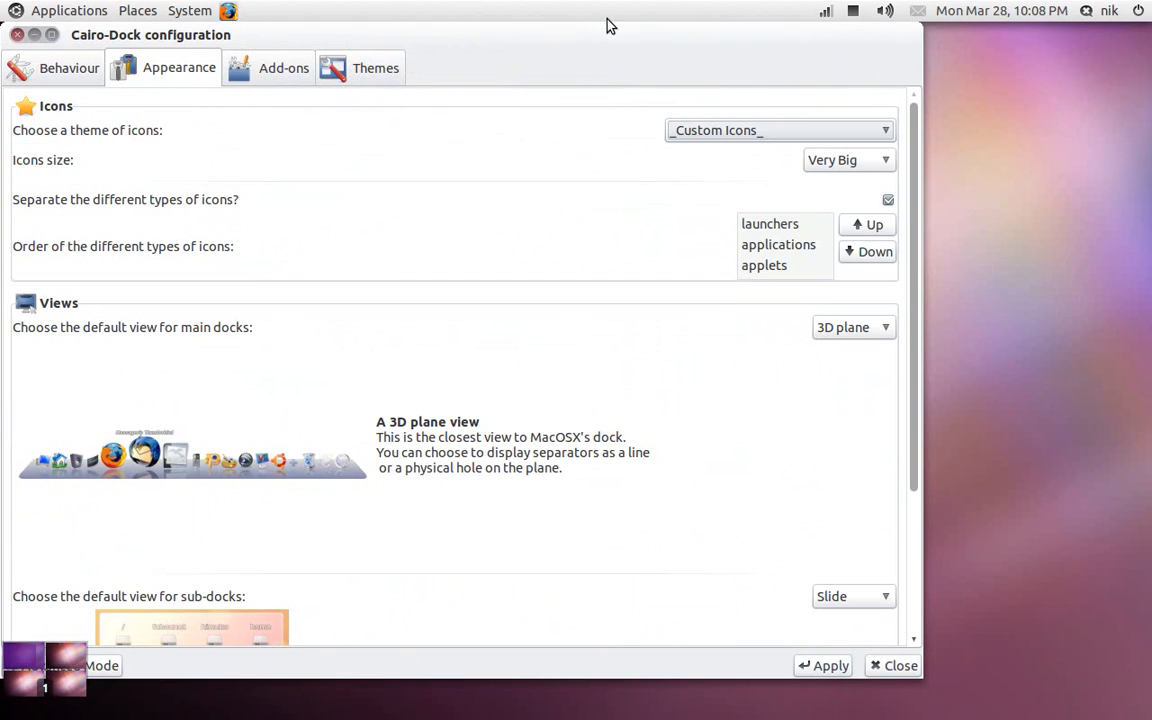
{"action": "left_click_drag", "start_coordinate": [610, 26], "coordinate": [685, 29]}
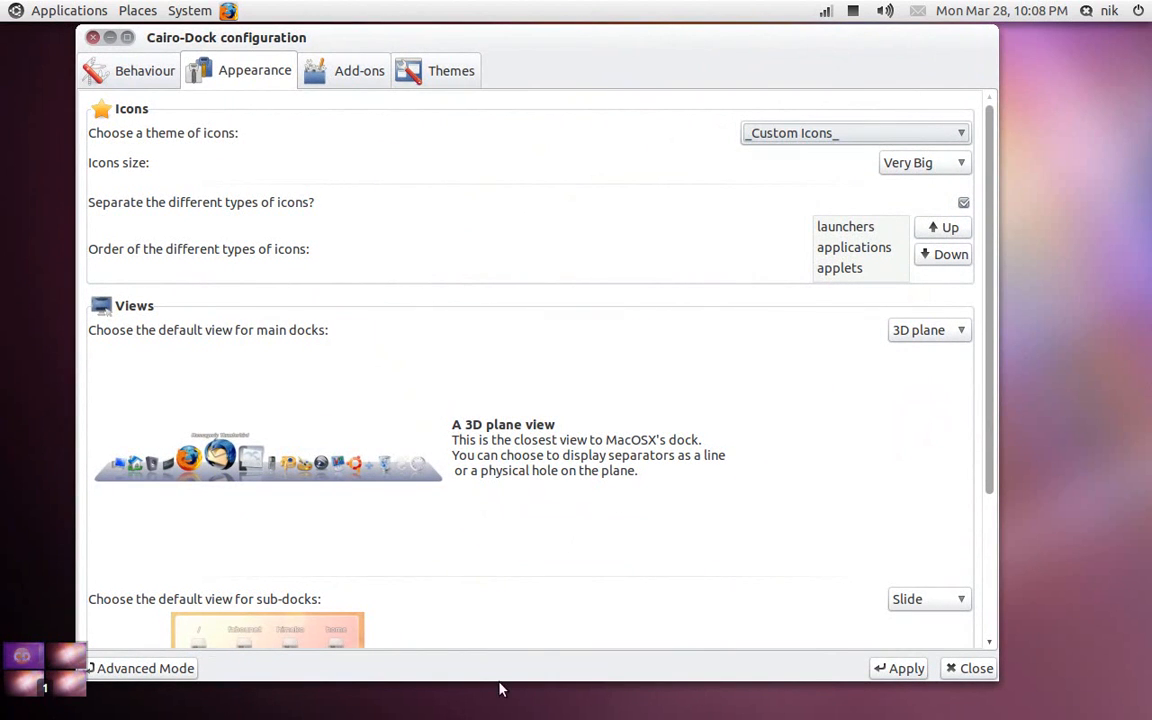
Reveal the dock and select applications in the order of the different types of icons
{"action": "mouse_move", "coordinate": [470, 708]}
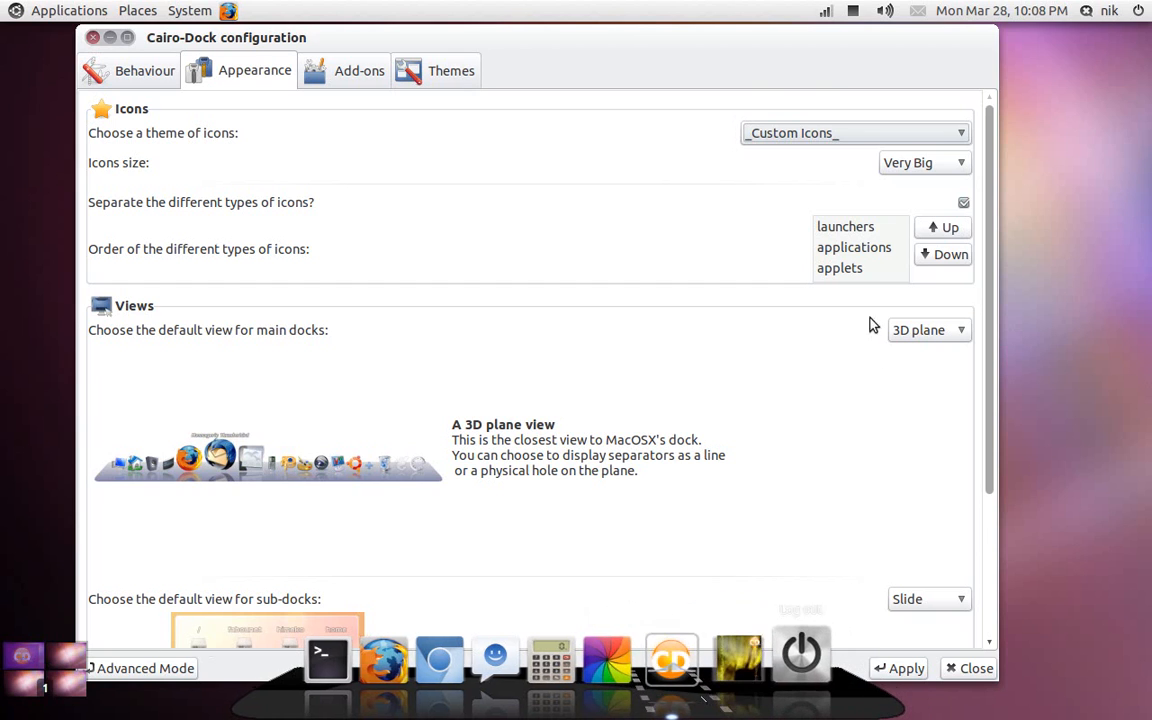
{"action": "left_click", "coordinate": [868, 249]}
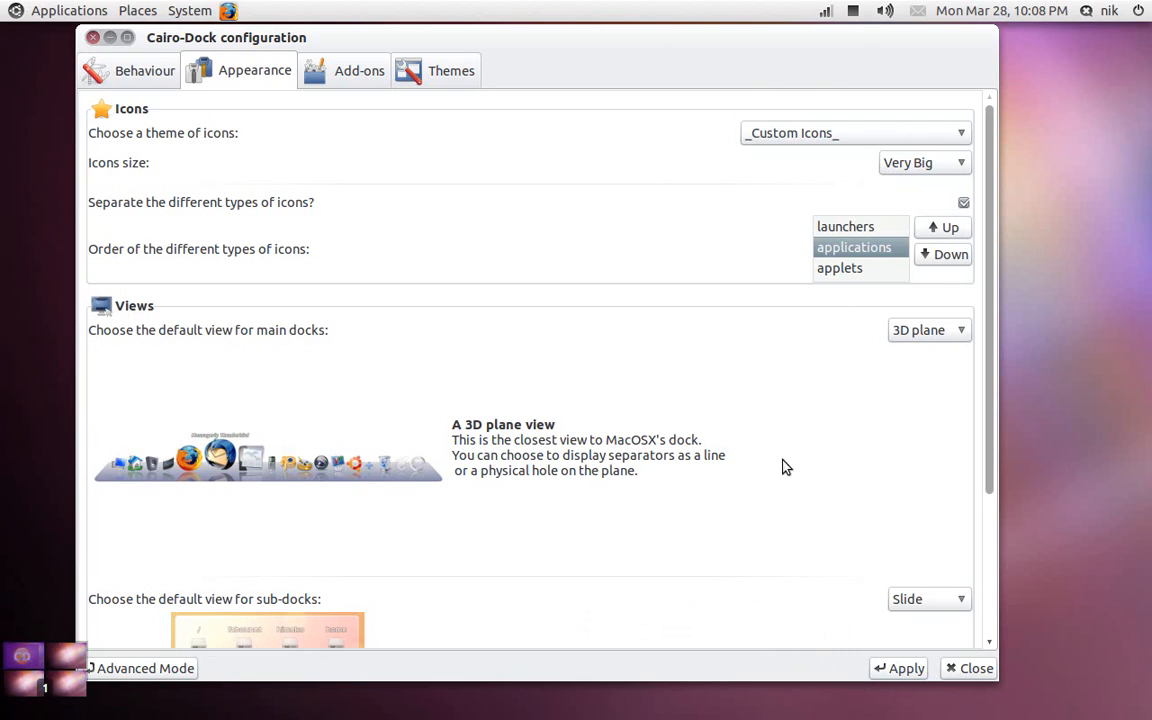
Select applets in the order of icon types and detach the Log out and Rhythmbox applets from the dock onto the desktop
{"action": "left_click", "coordinate": [841, 270]}
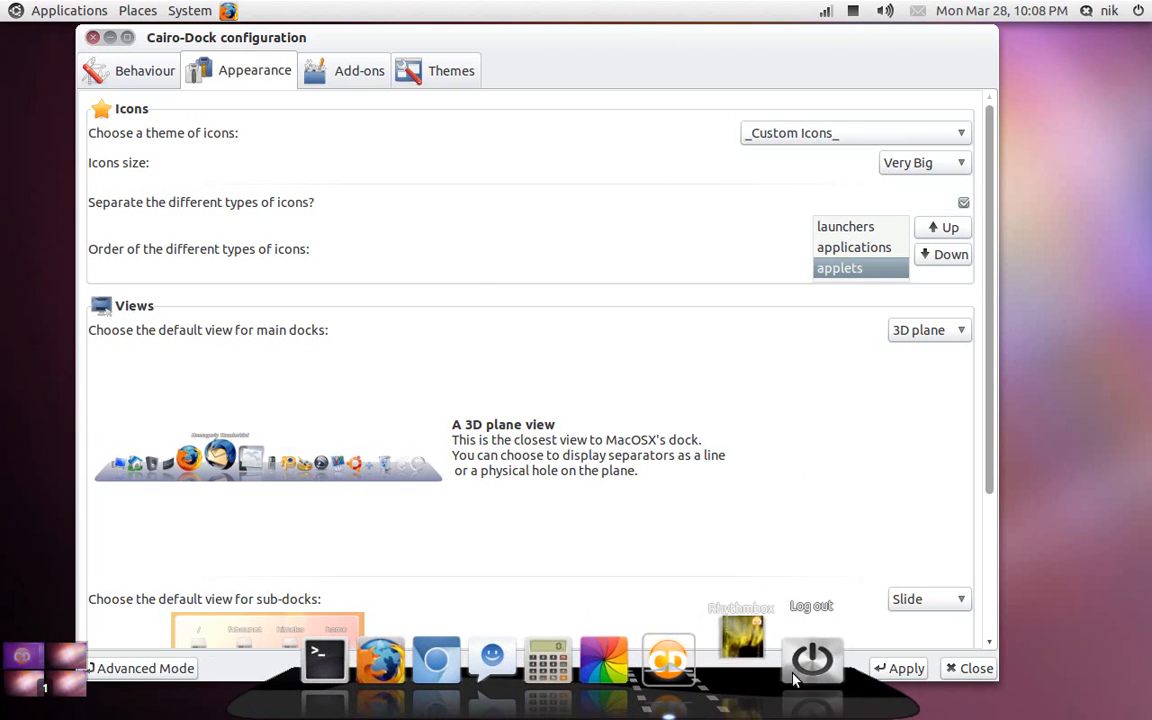
{"action": "left_click_drag", "start_coordinate": [808, 675], "coordinate": [1146, 200]}
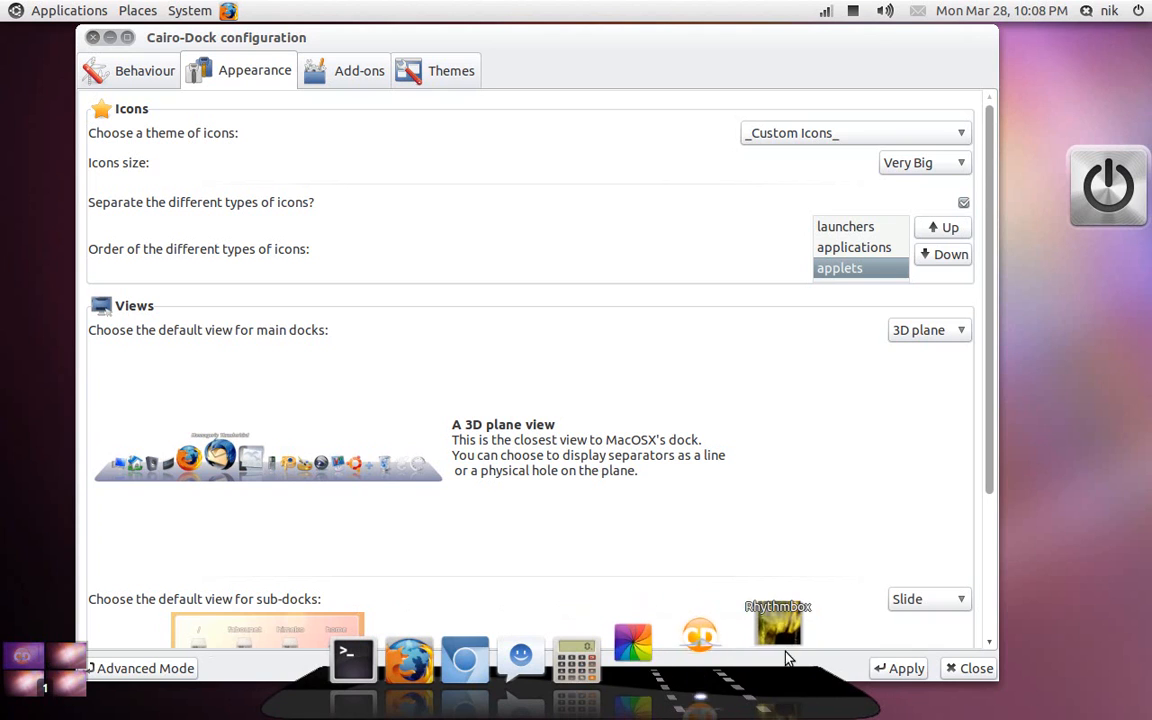
{"action": "left_click_drag", "start_coordinate": [793, 659], "coordinate": [1108, 316]}
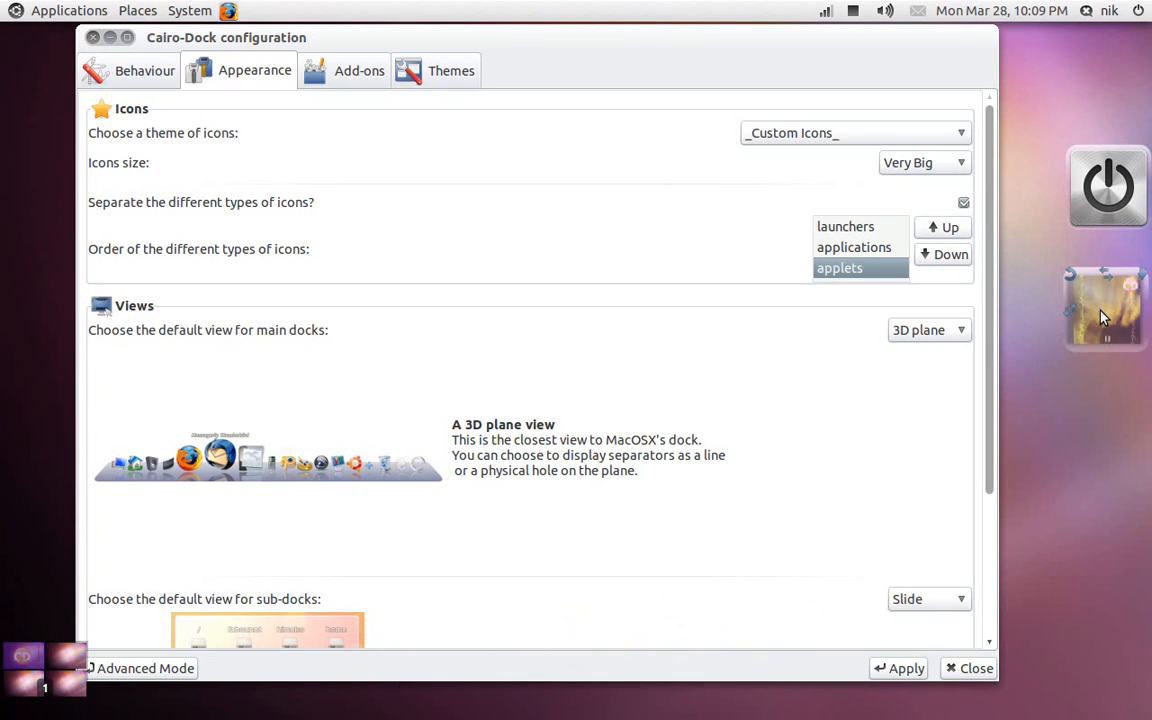
Remove the detached Rhythmbox music player and Log out applets from the desktop
{"action": "right_click", "coordinate": [1101, 318]}
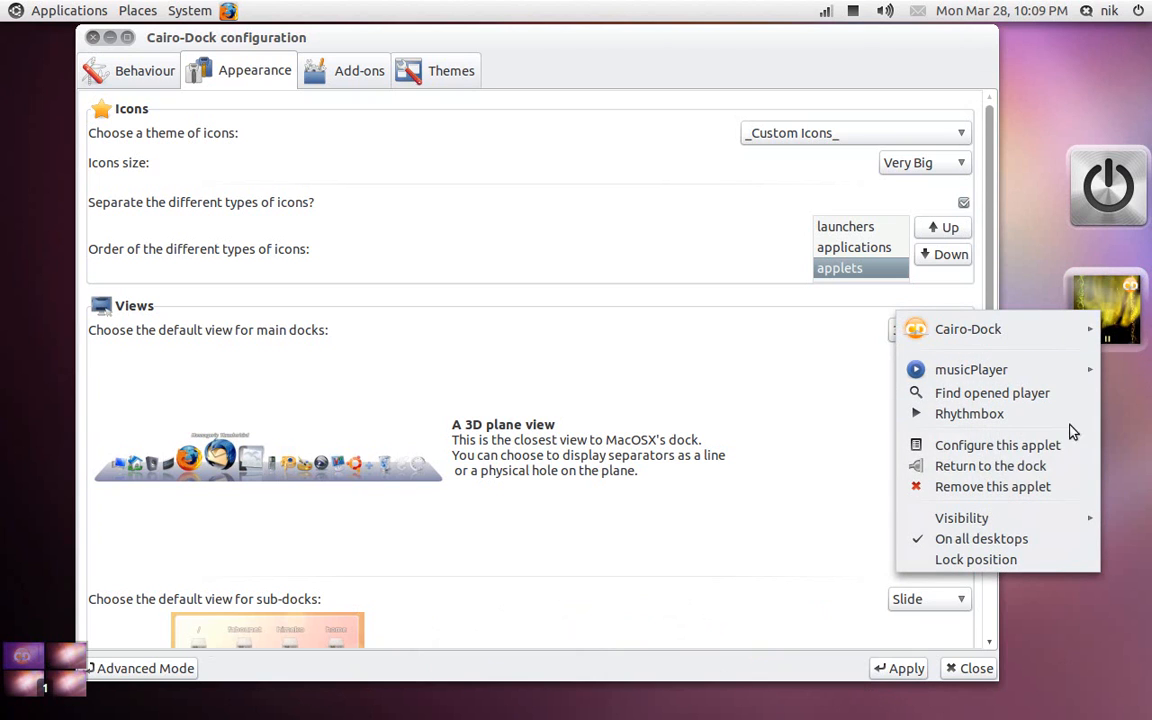
{"action": "left_click", "coordinate": [1063, 488]}
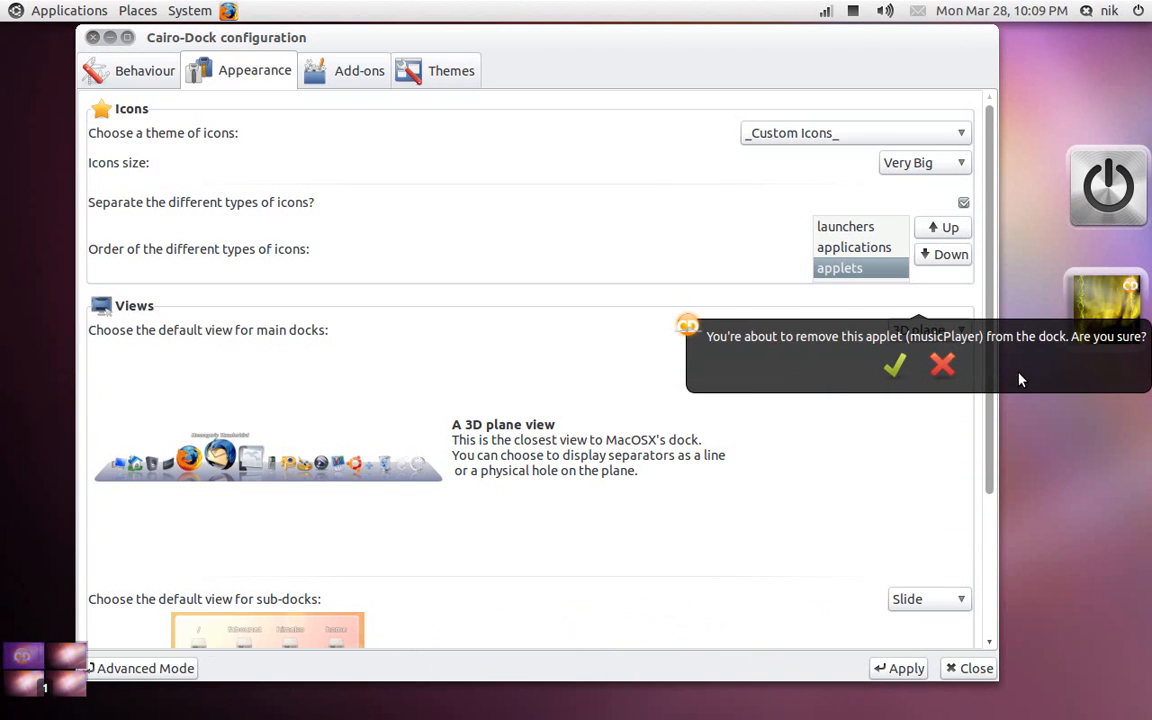
{"action": "left_click", "coordinate": [895, 374]}
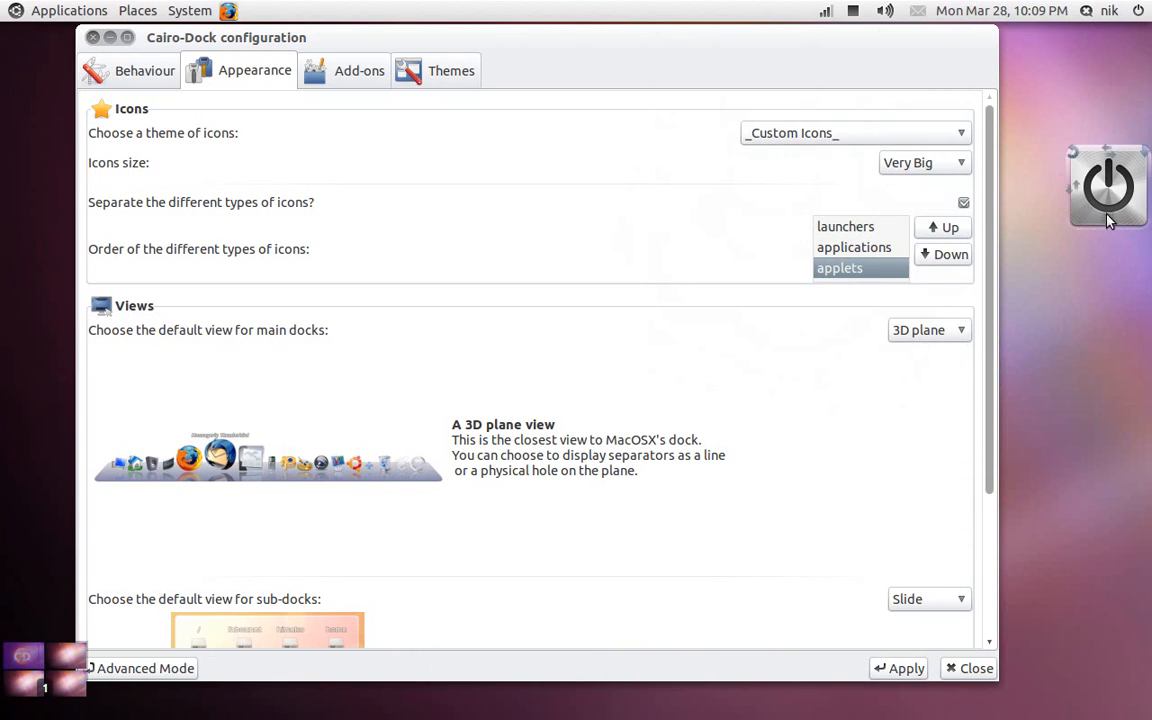
{"action": "right_click", "coordinate": [1100, 213]}
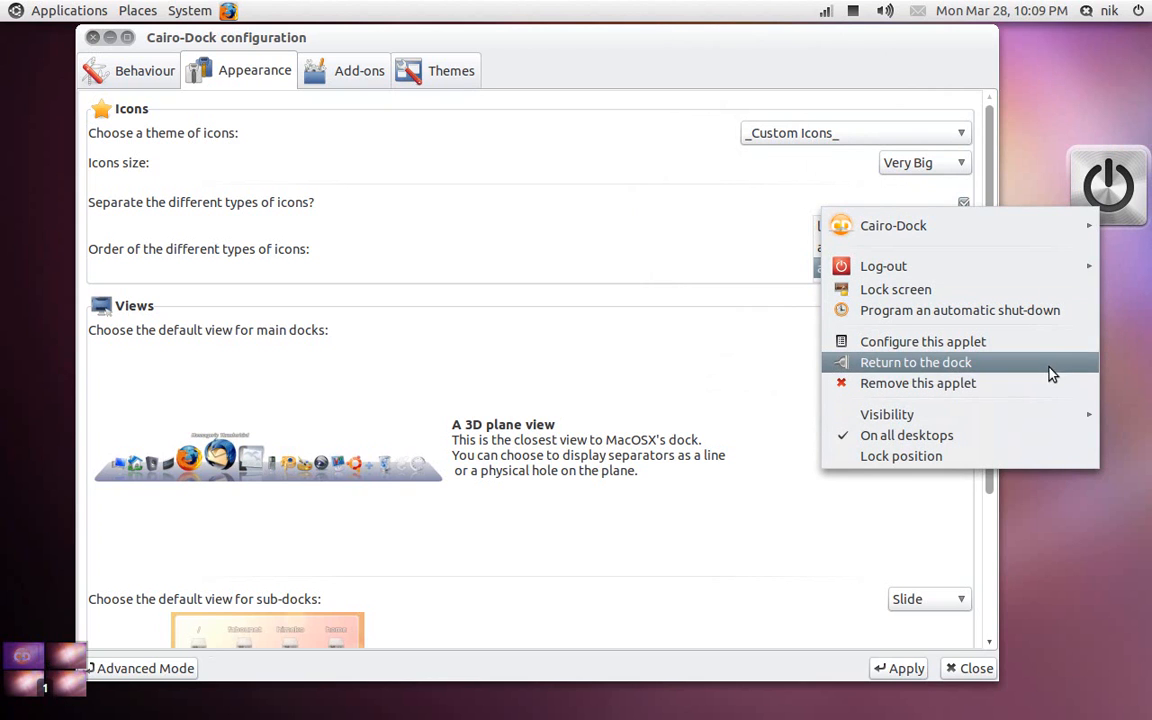
{"action": "left_click", "coordinate": [1050, 384]}
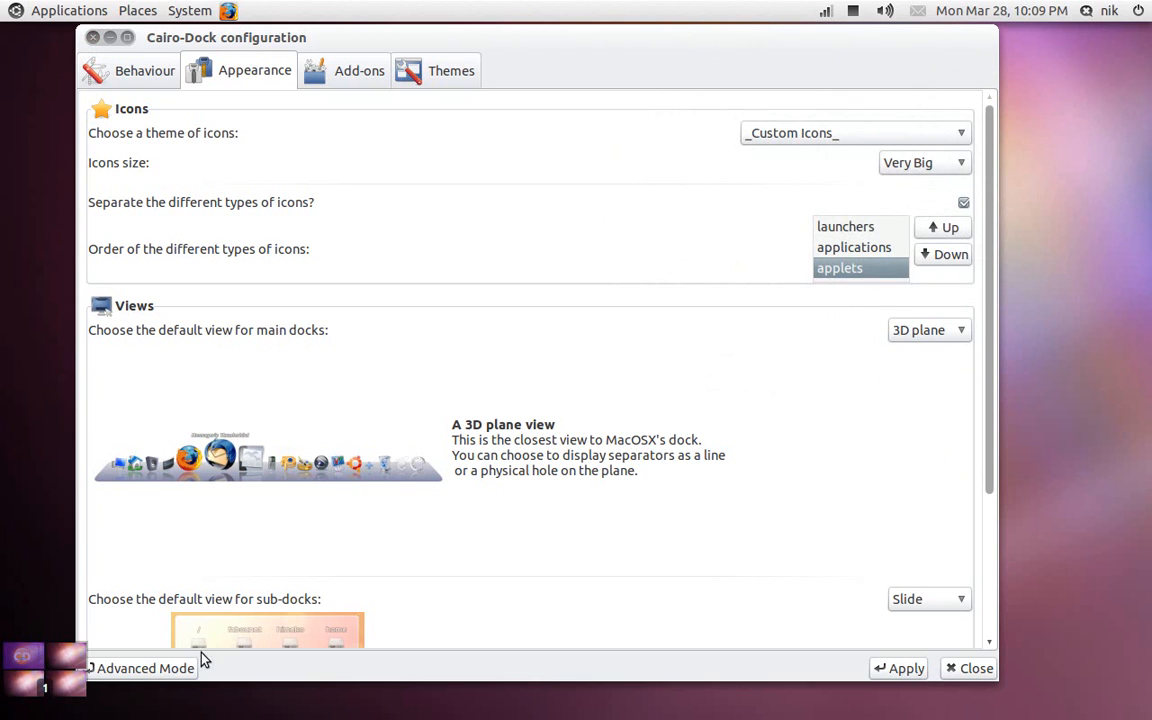
Remove the Switcher applet from the desktop and check the remaining dock icons and the graphics sub-dock
{"action": "right_click", "coordinate": [24, 680]}
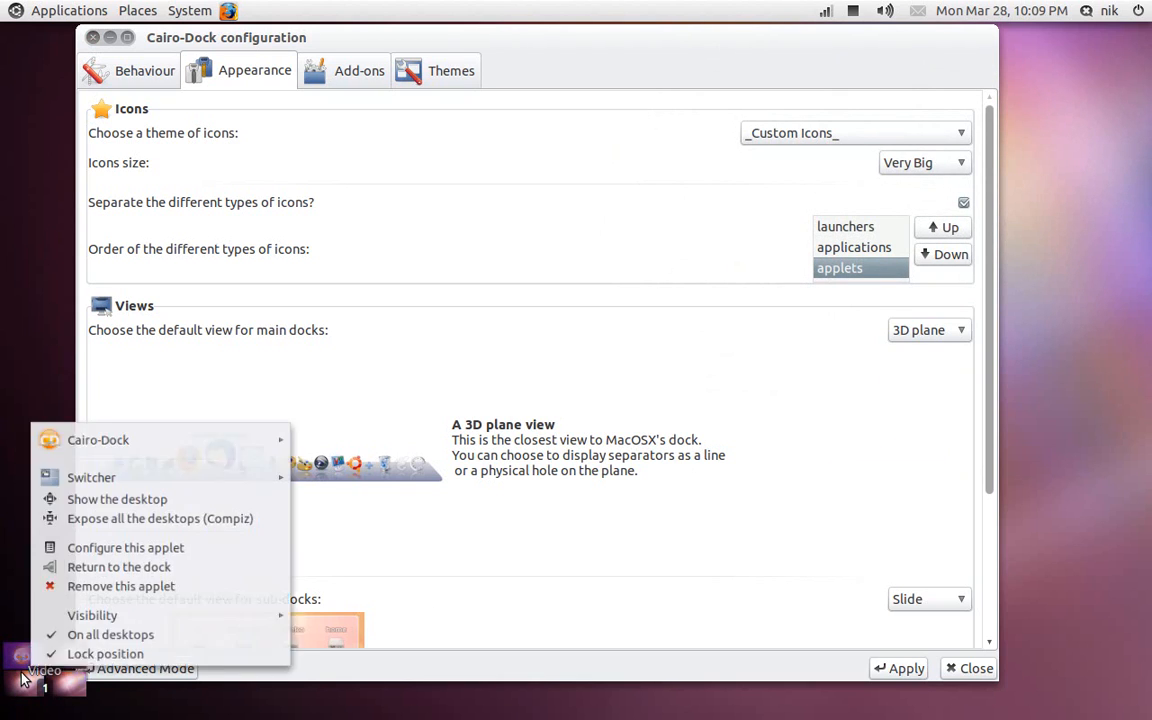
{"action": "left_click", "coordinate": [92, 592]}
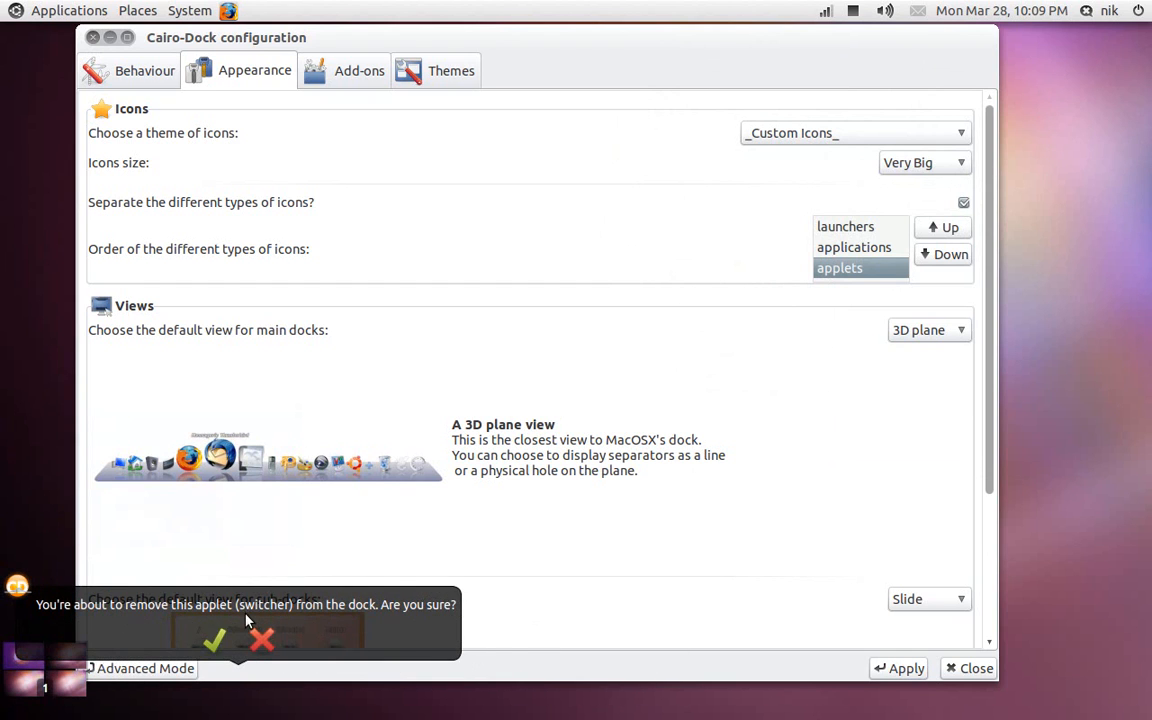
{"action": "left_click", "coordinate": [214, 644]}
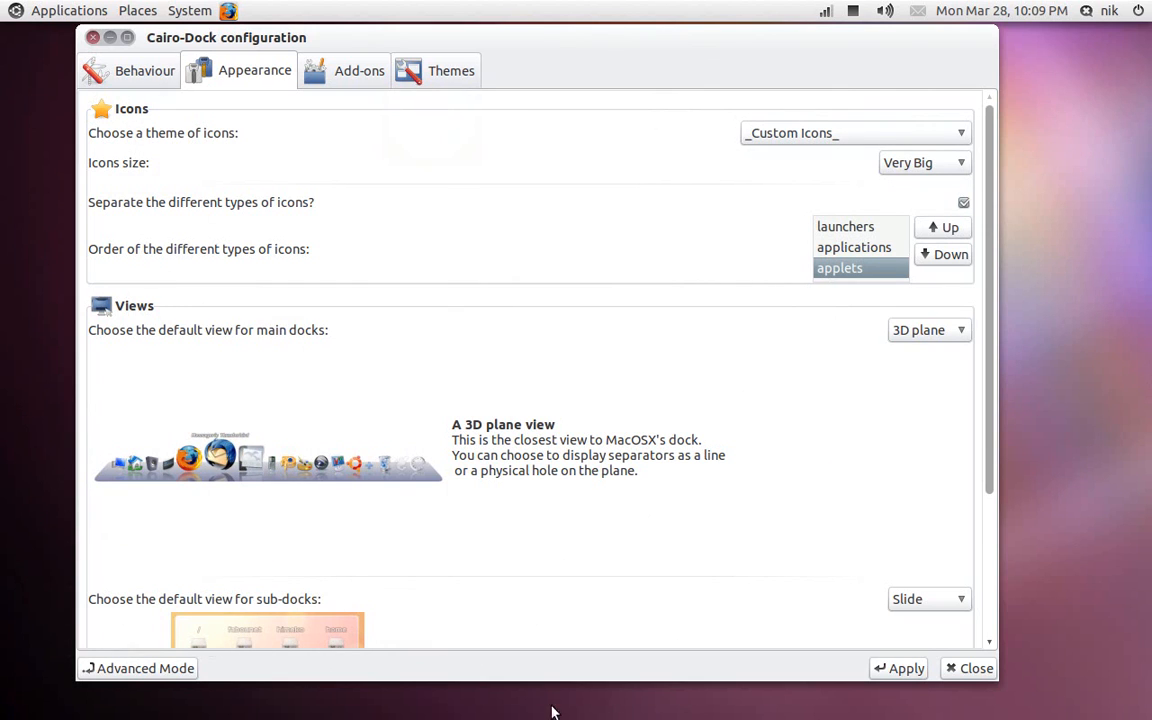
{"action": "mouse_move", "coordinate": [560, 712]}
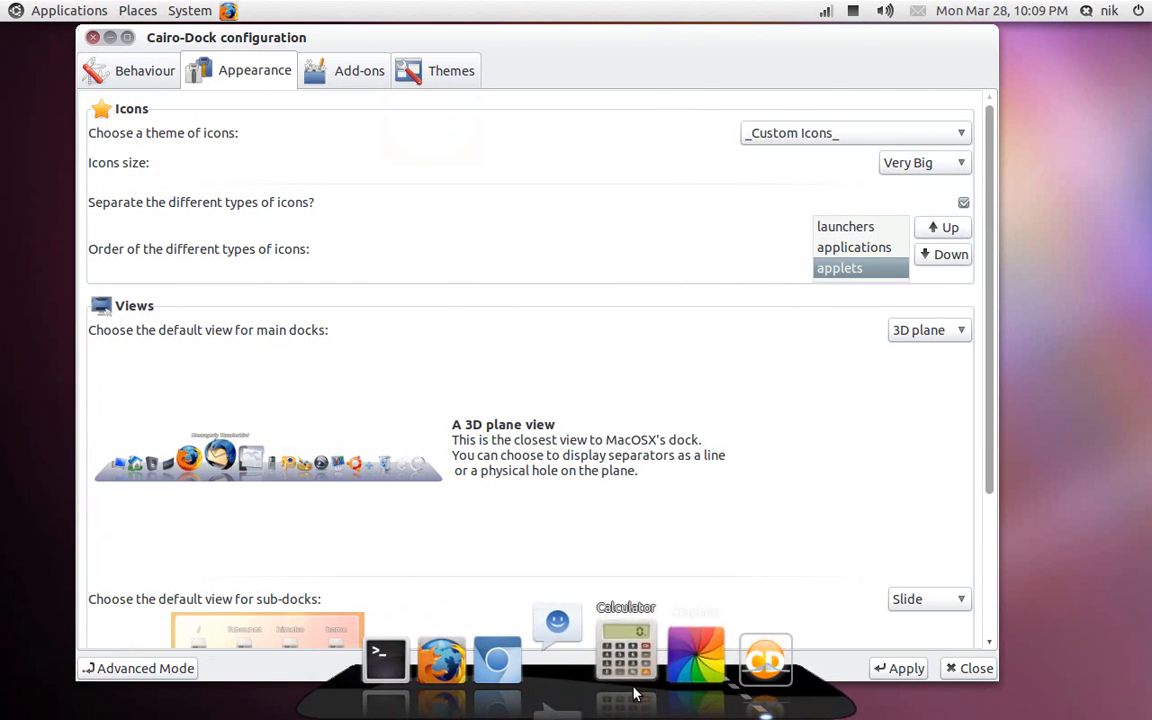
{"action": "mouse_move", "coordinate": [676, 688]}
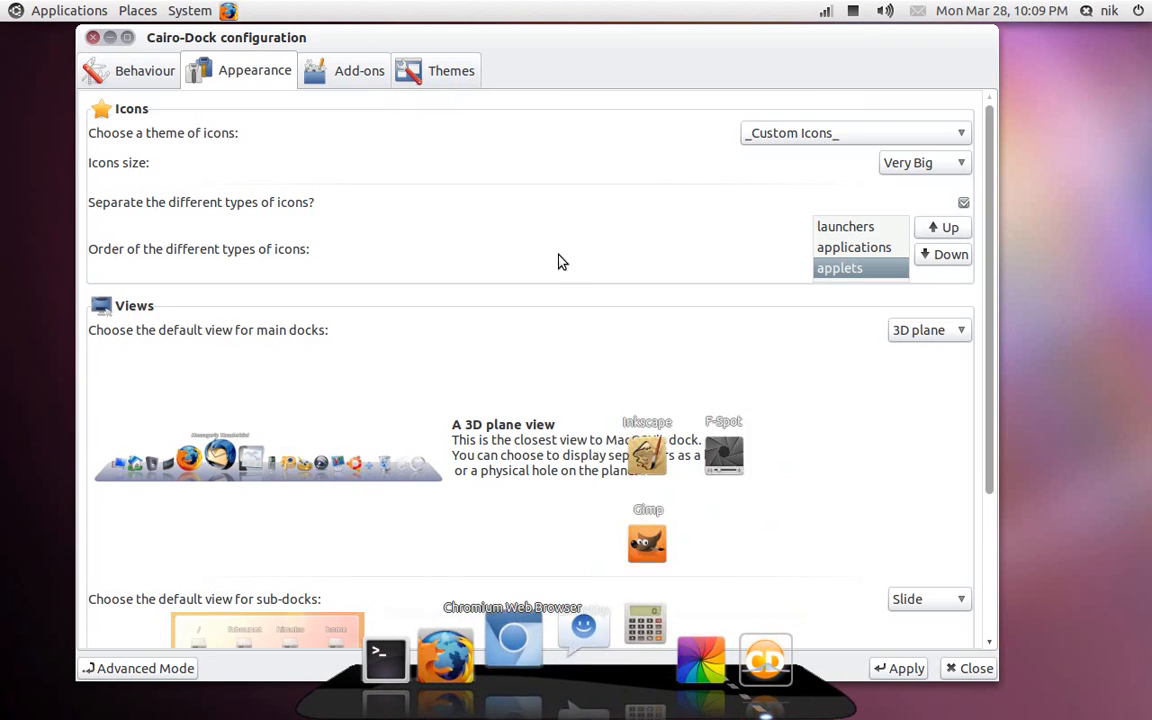
Switch the configuration to Advanced Mode and review the dock hiding effects in the Visibility module, keeping Zoom out
{"action": "left_click", "coordinate": [146, 669]}
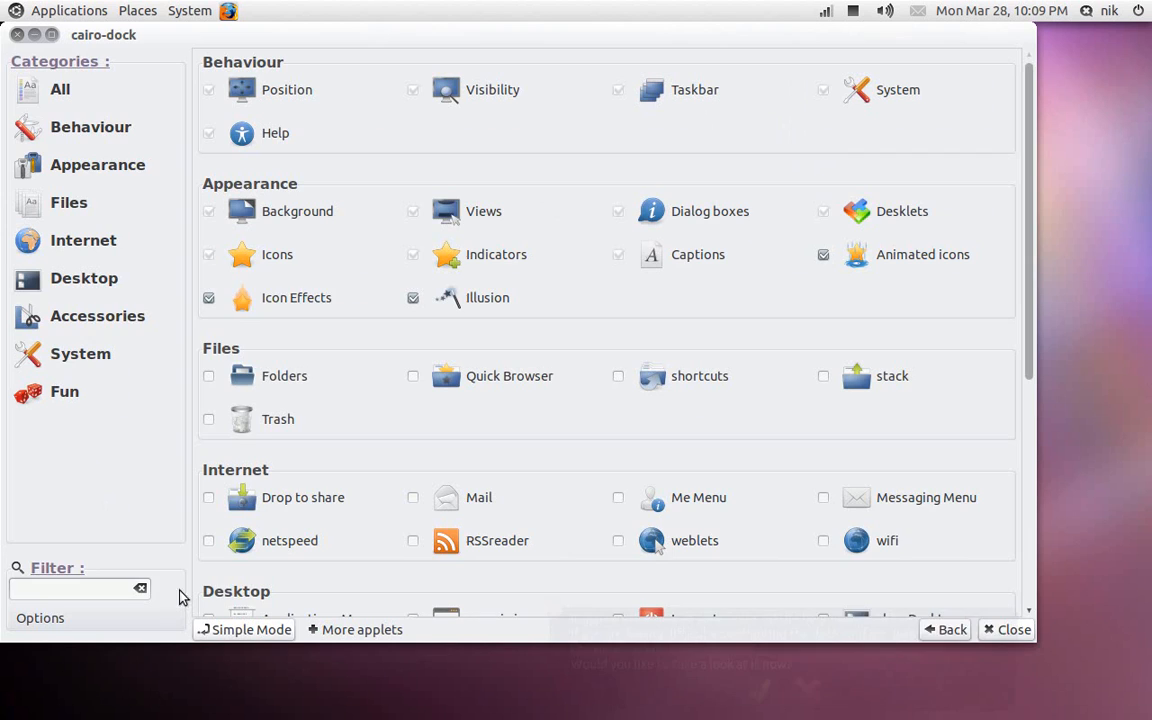
{"action": "left_click_drag", "start_coordinate": [427, 38], "coordinate": [490, 19]}
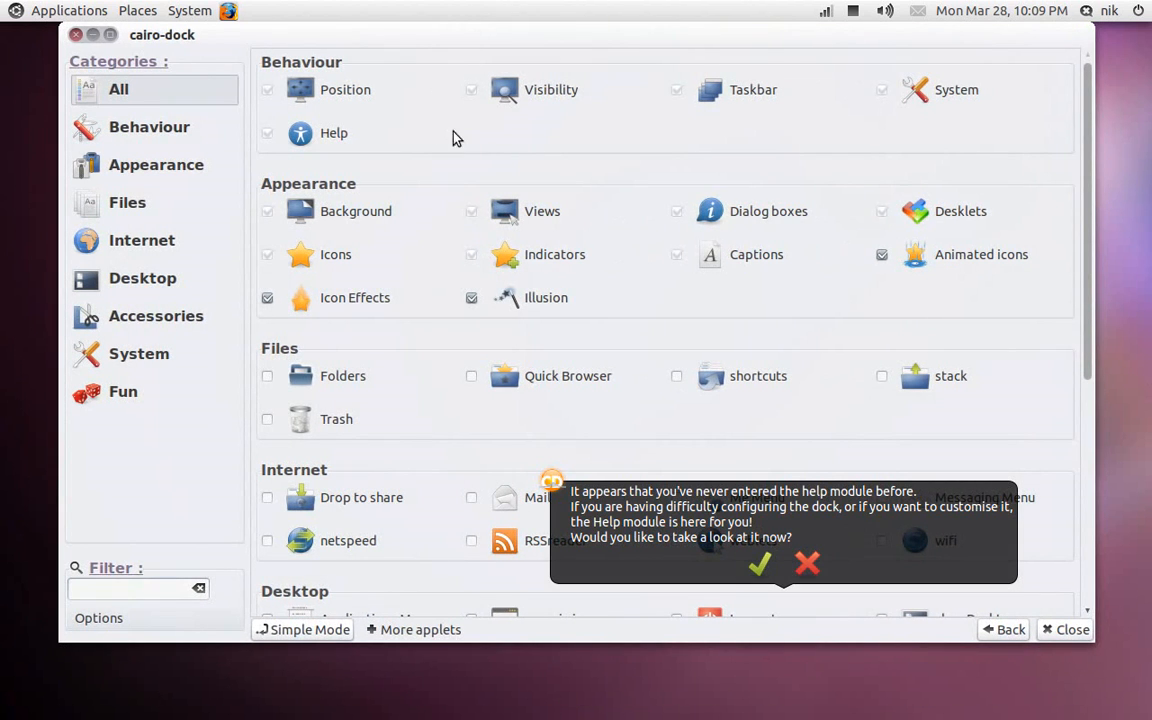
{"action": "left_click", "coordinate": [553, 96]}
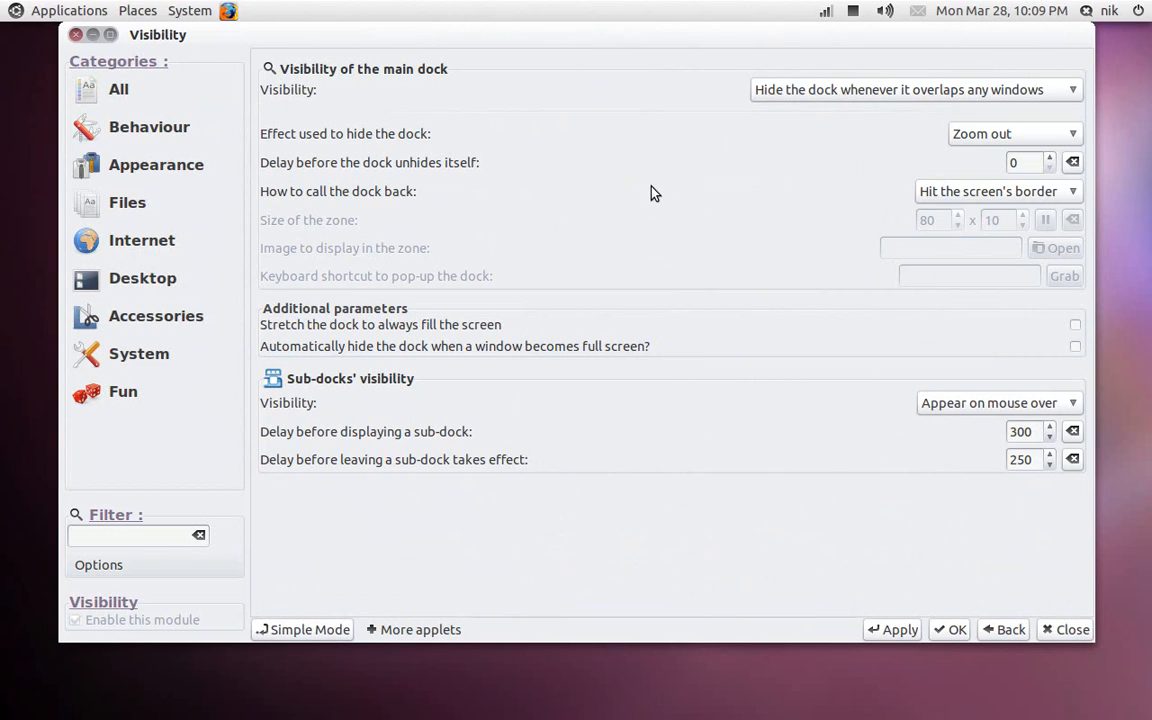
{"action": "left_click", "coordinate": [966, 140]}
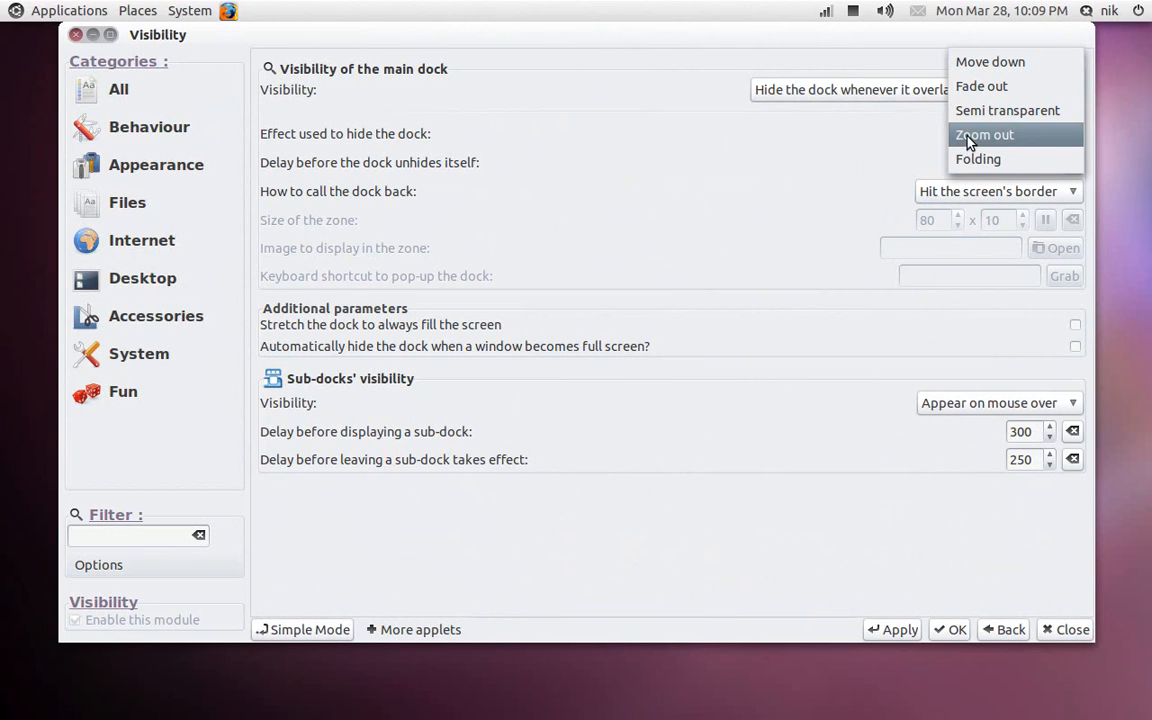
{"action": "left_click", "coordinate": [969, 134]}
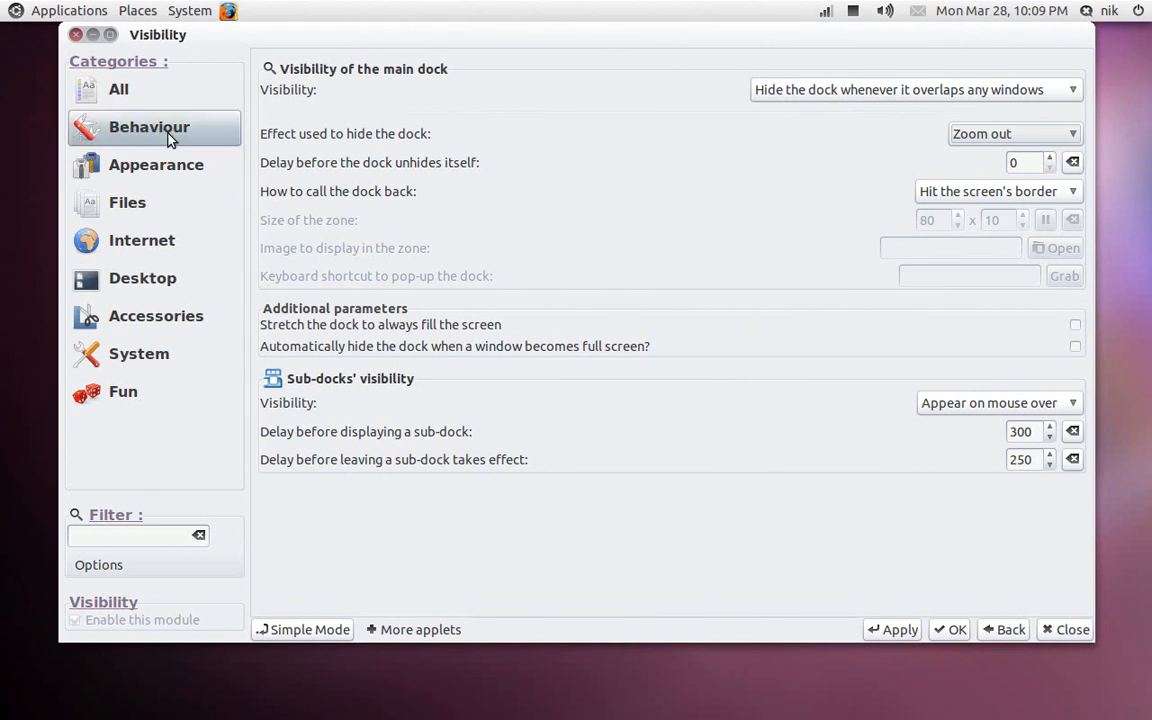
Open the Taskbar module and set the icon animation for a window becoming active to Bounce
{"action": "left_click", "coordinate": [124, 85]}
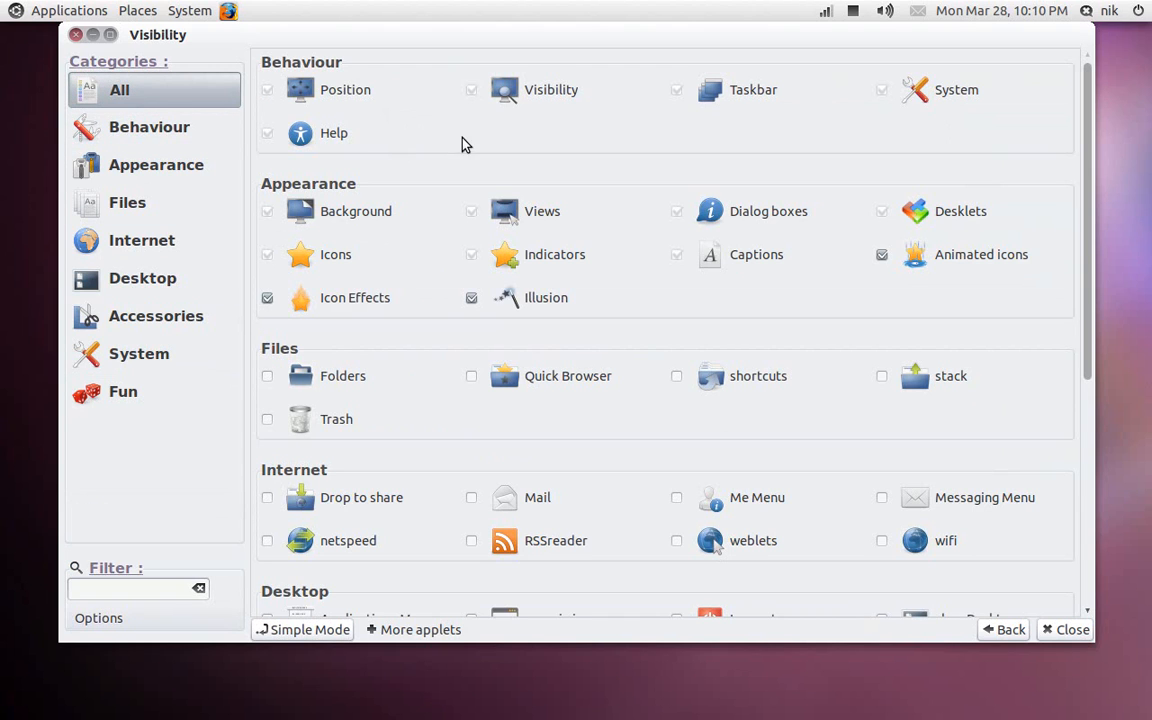
{"action": "left_click", "coordinate": [735, 95]}
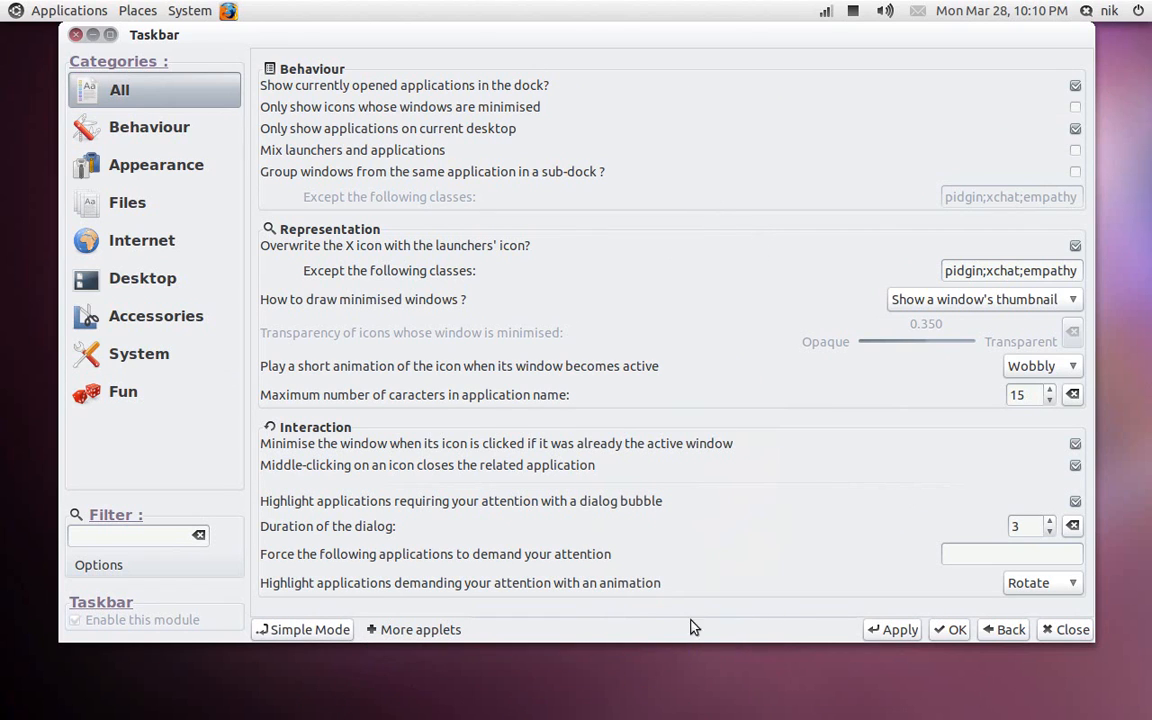
{"action": "mouse_move", "coordinate": [675, 716]}
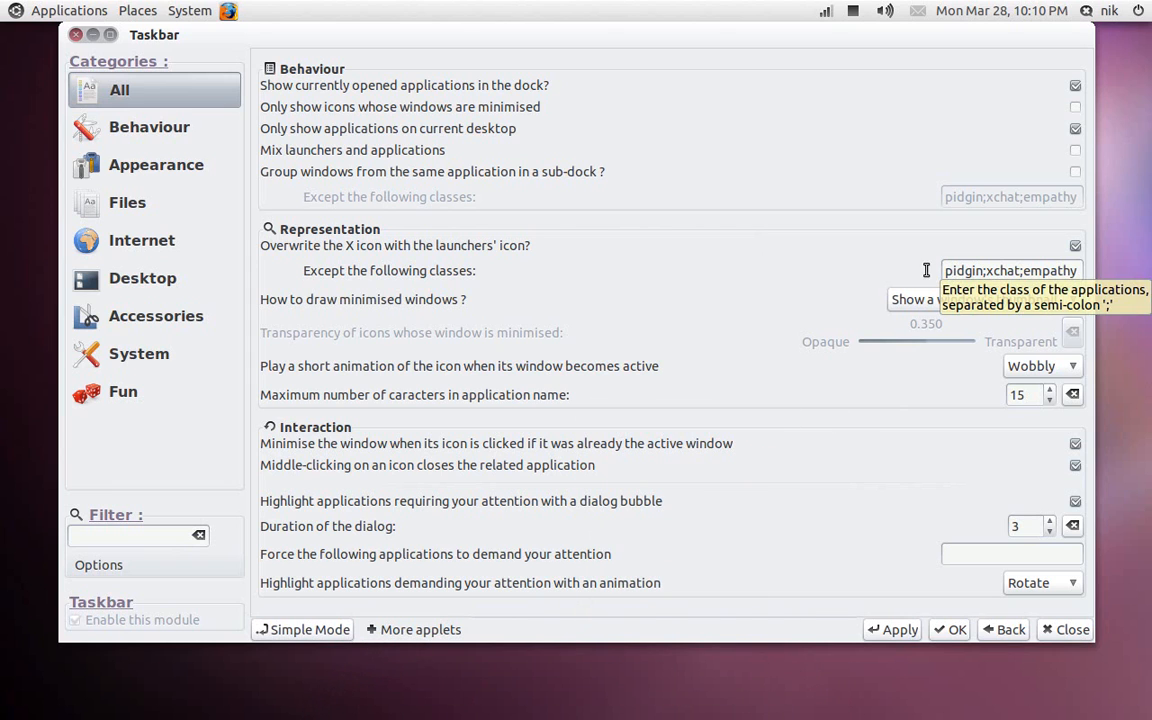
{"action": "mouse_move", "coordinate": [768, 703]}
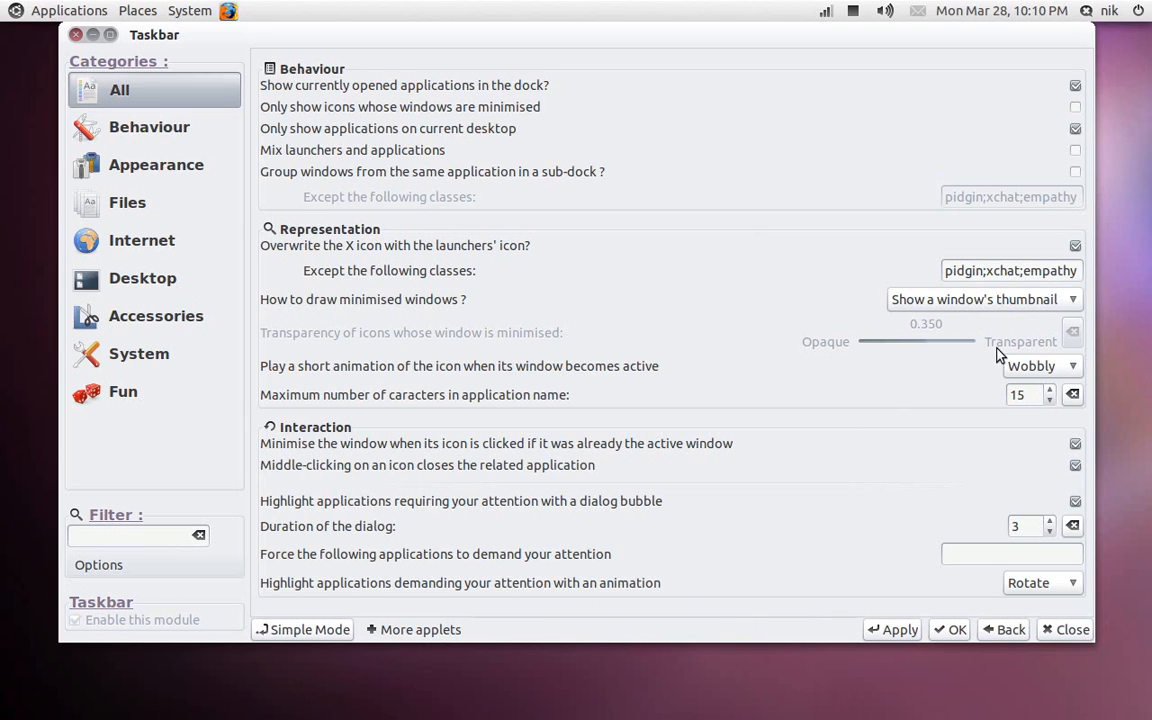
{"action": "left_click", "coordinate": [1016, 366]}
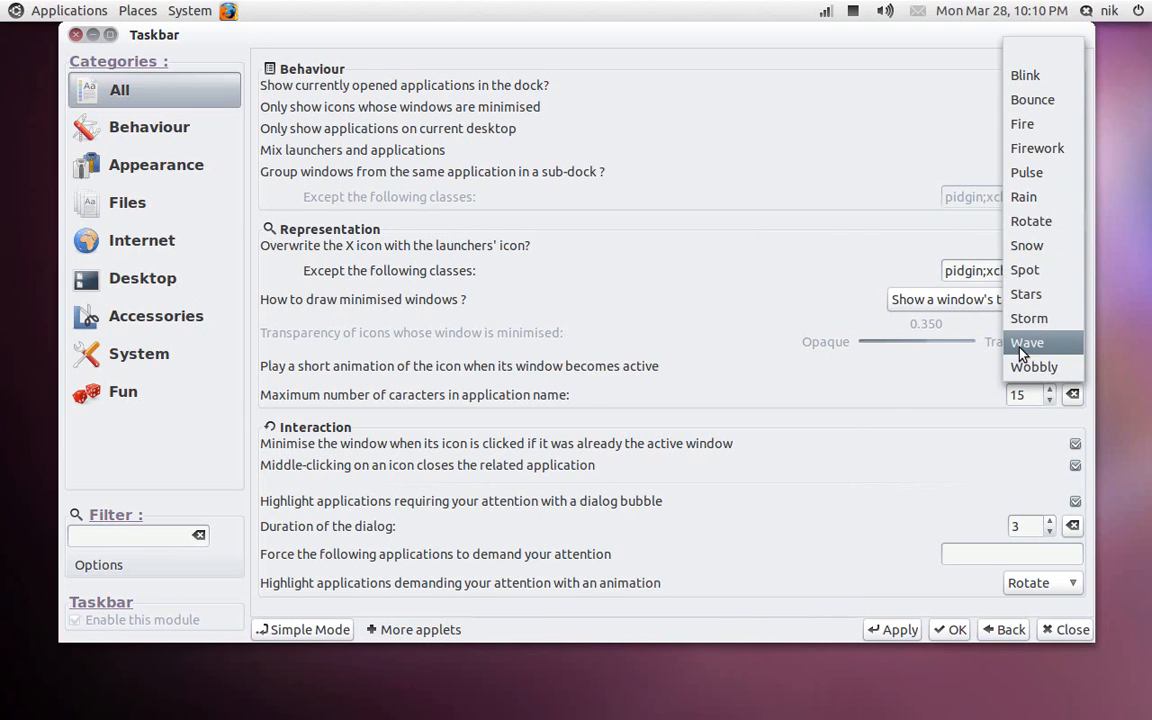
{"action": "left_click", "coordinate": [1011, 104]}
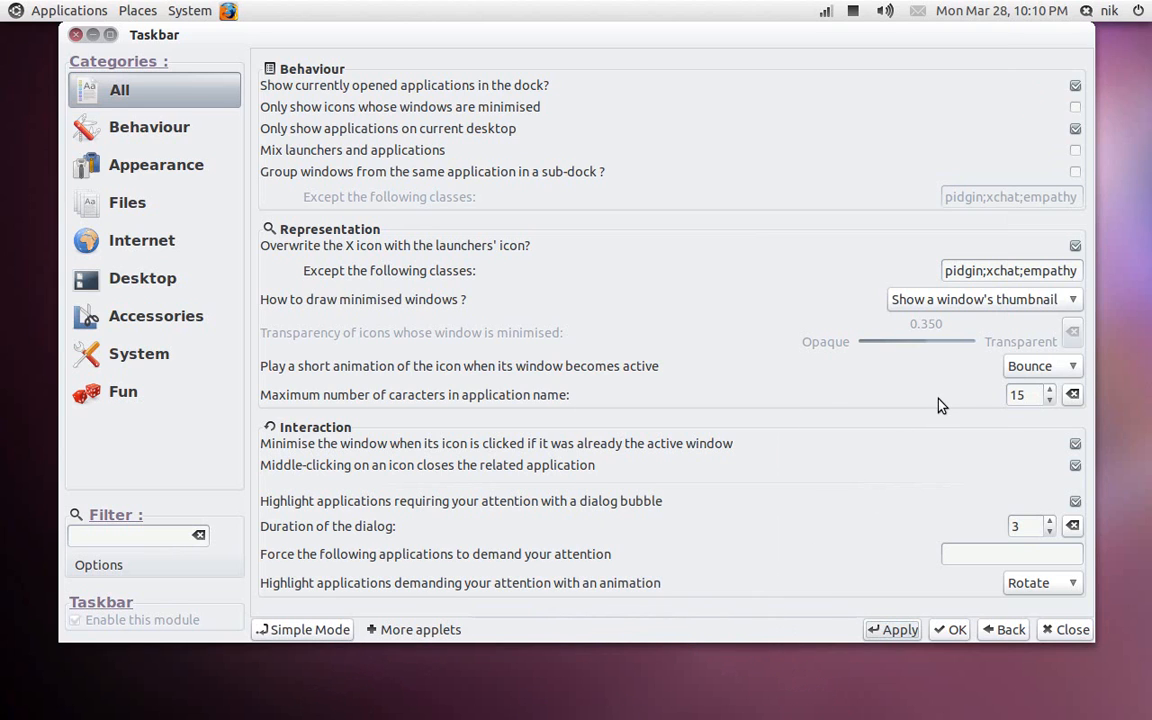
Review the animations for highlighting applications that demand attention, keeping Rotate selected
{"action": "mouse_move", "coordinate": [844, 401]}
{"action": "left_click", "coordinate": [1035, 588]}
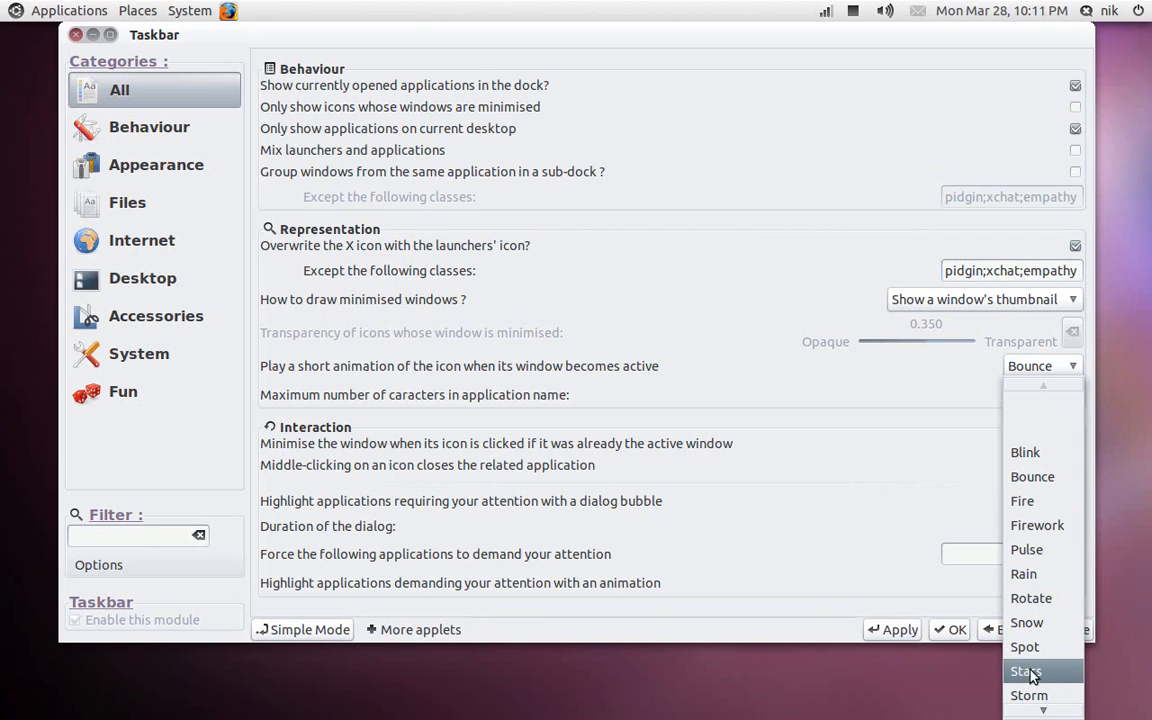
{"action": "left_click", "coordinate": [1033, 600]}
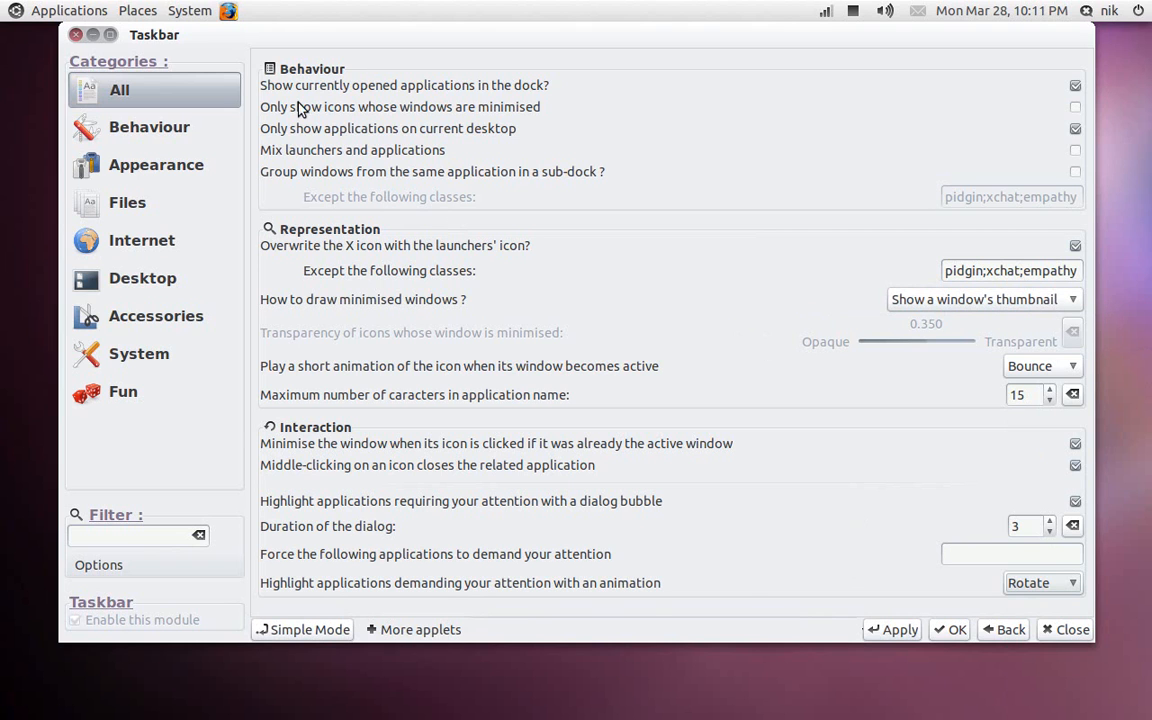
Minimise and restore the configuration window to compare its dock icon, first as is and again after applying Draw it bent backwards for minimised windows
{"action": "left_click", "coordinate": [92, 36]}
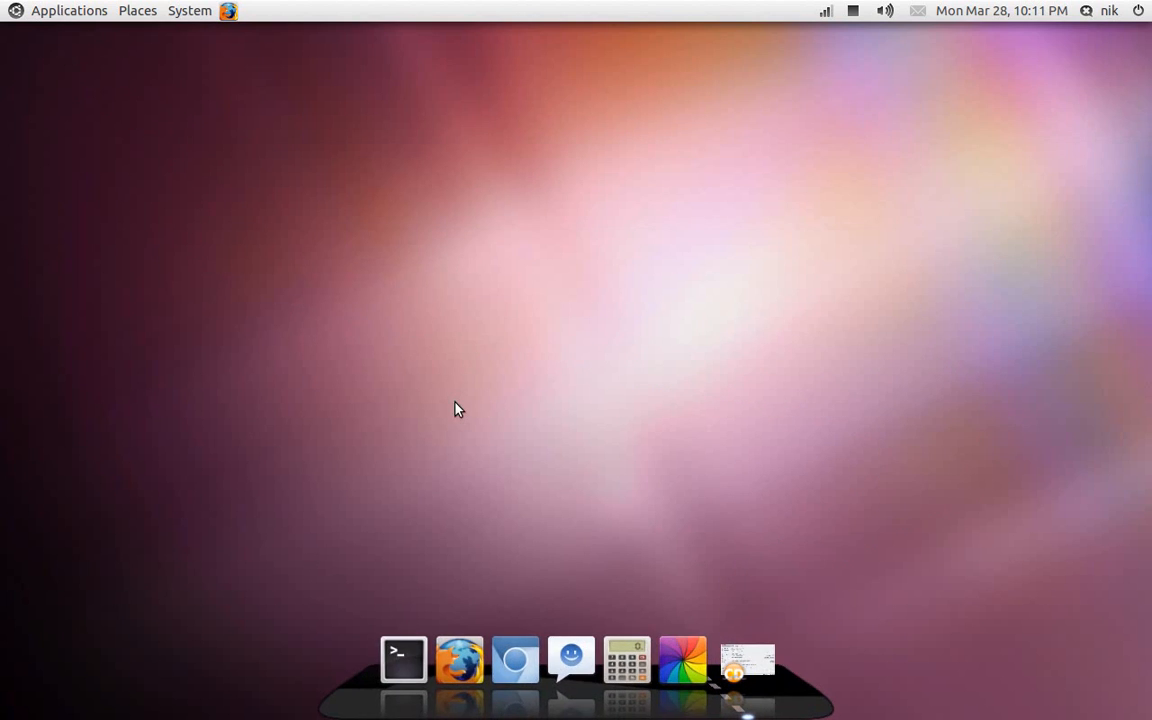
{"action": "left_click", "coordinate": [757, 672]}
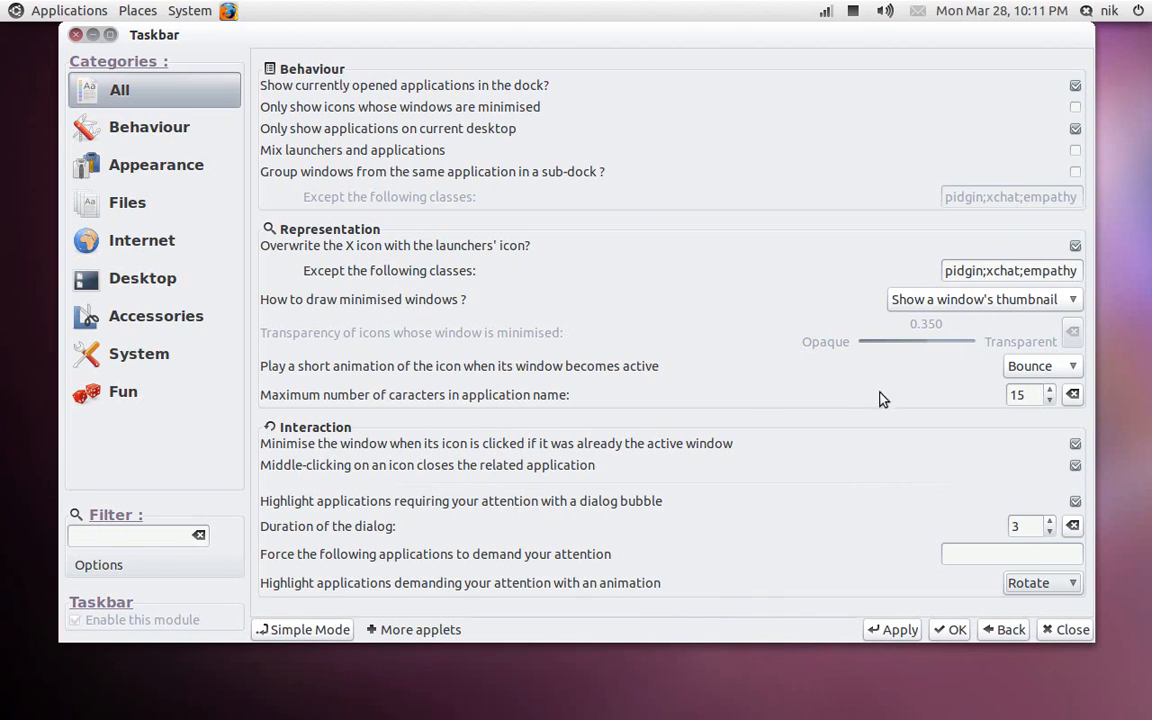
{"action": "left_click", "coordinate": [965, 300]}
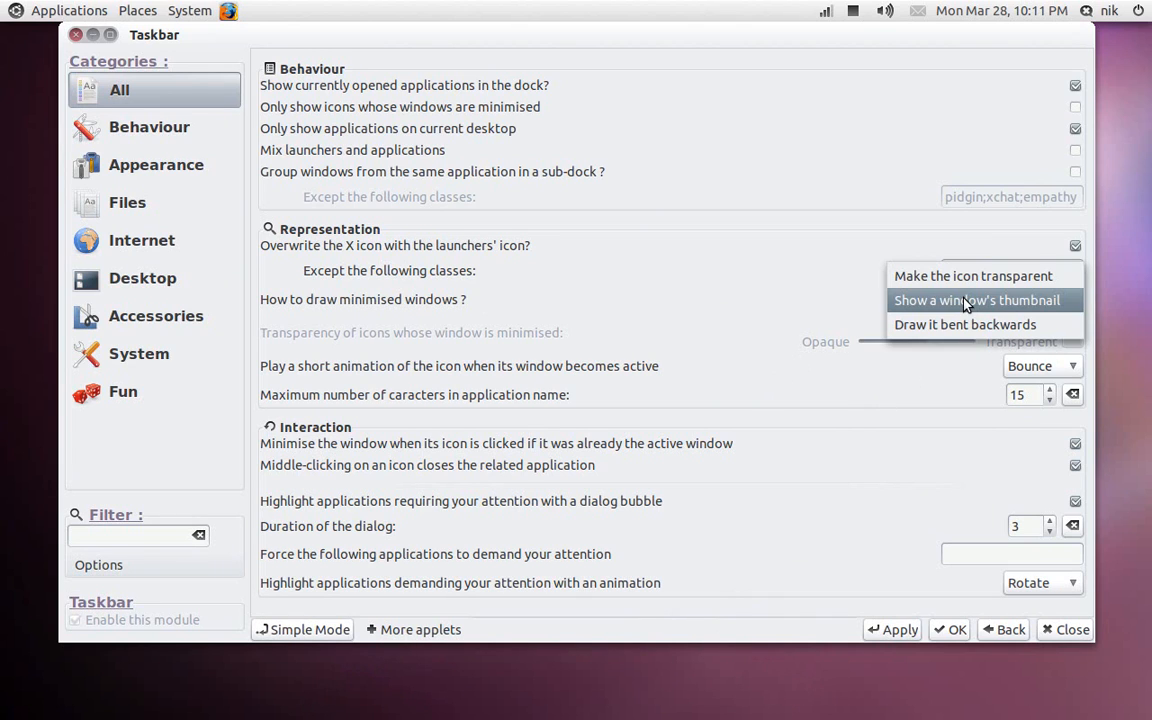
{"action": "left_click", "coordinate": [965, 325]}
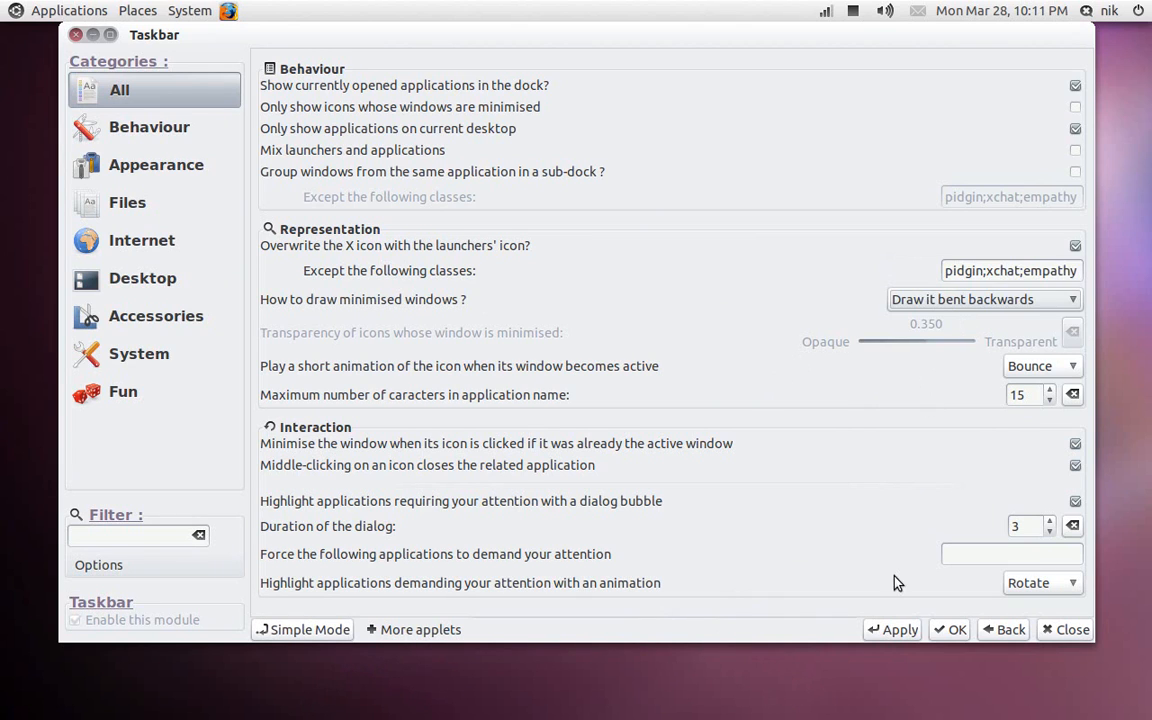
{"action": "left_click", "coordinate": [892, 629]}
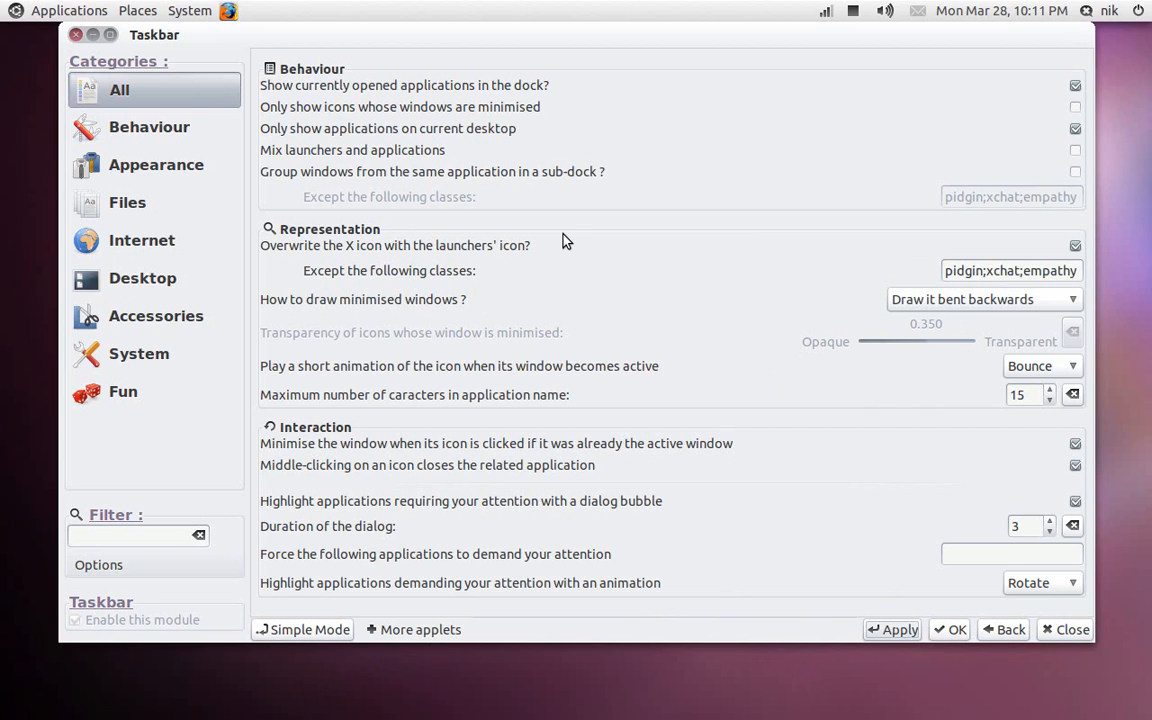
{"action": "left_click", "coordinate": [93, 35]}
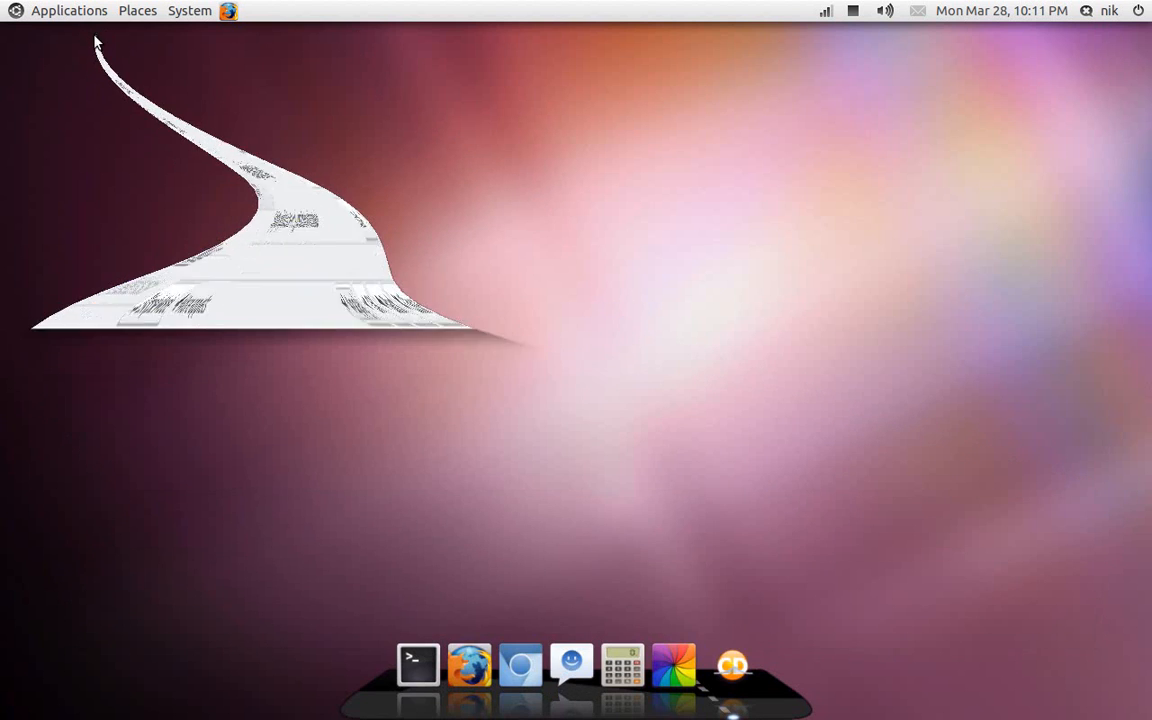
{"action": "left_click", "coordinate": [750, 682]}
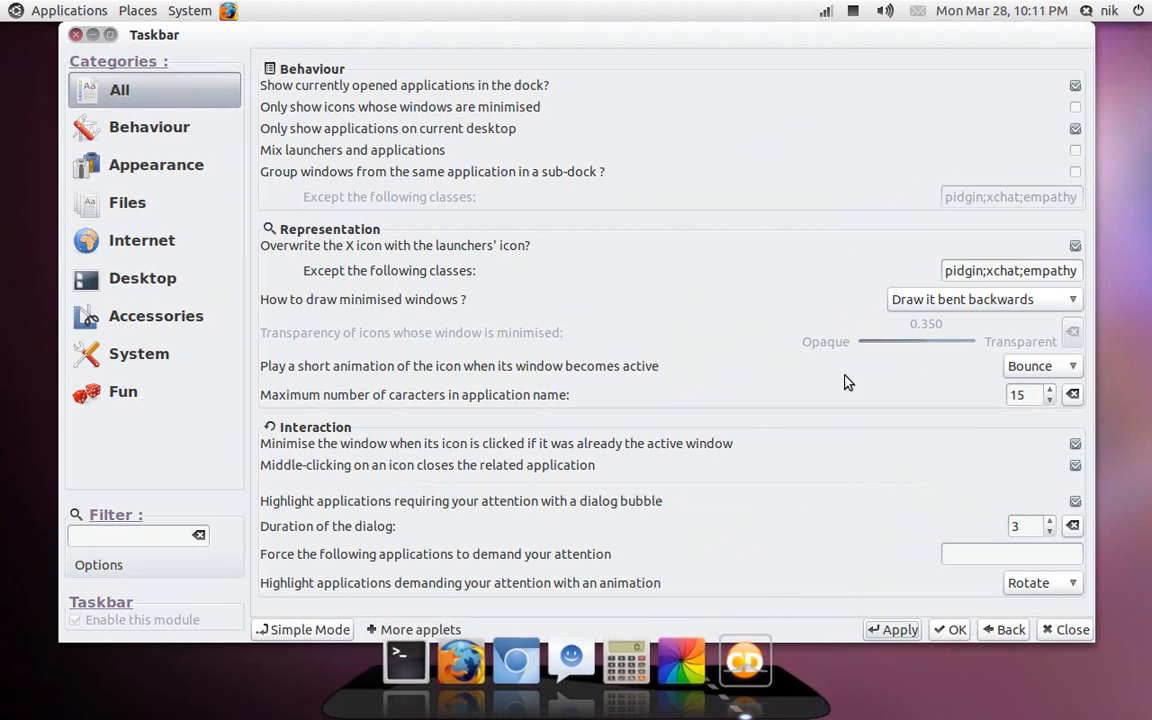
Set minimised windows to be drawn with Show a window's thumbnail and apply the taskbar settings
{"action": "left_click", "coordinate": [978, 300]}
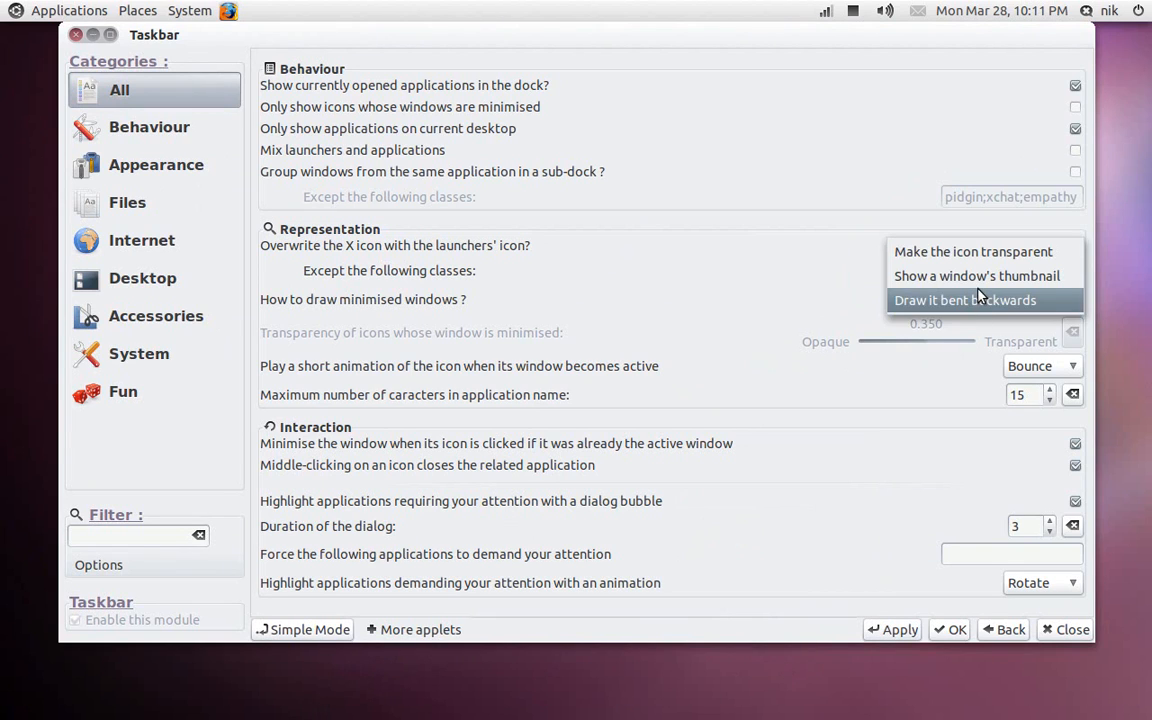
{"action": "left_click", "coordinate": [979, 280]}
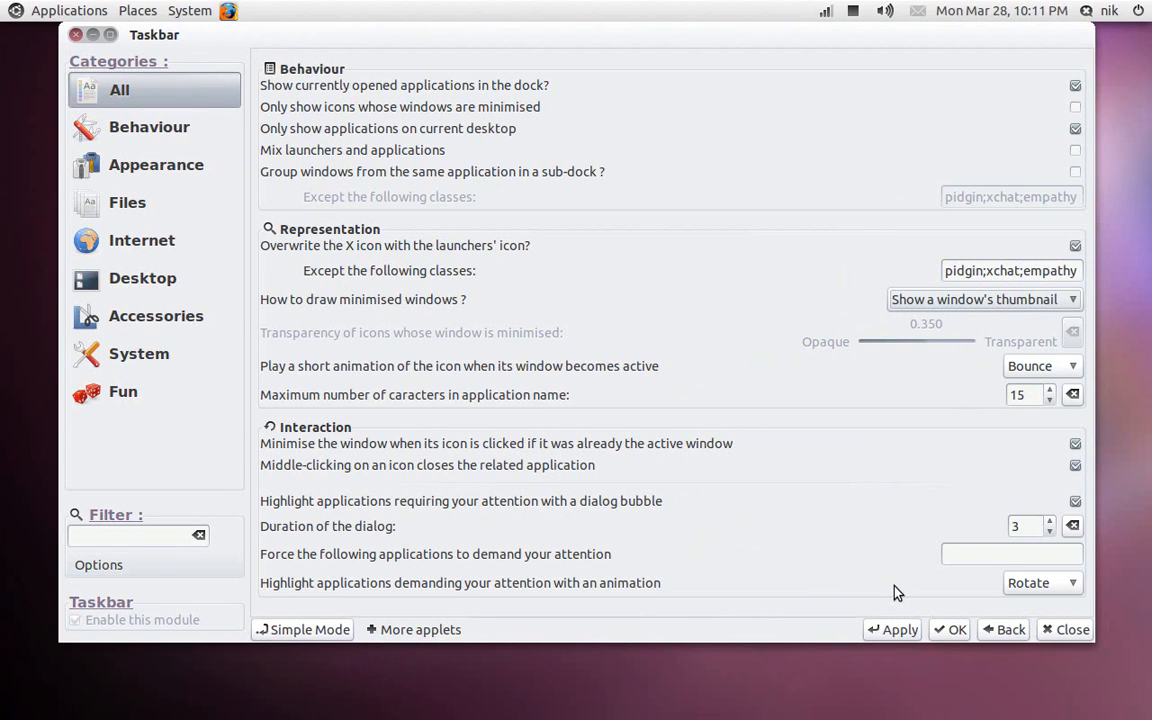
{"action": "left_click", "coordinate": [893, 629]}
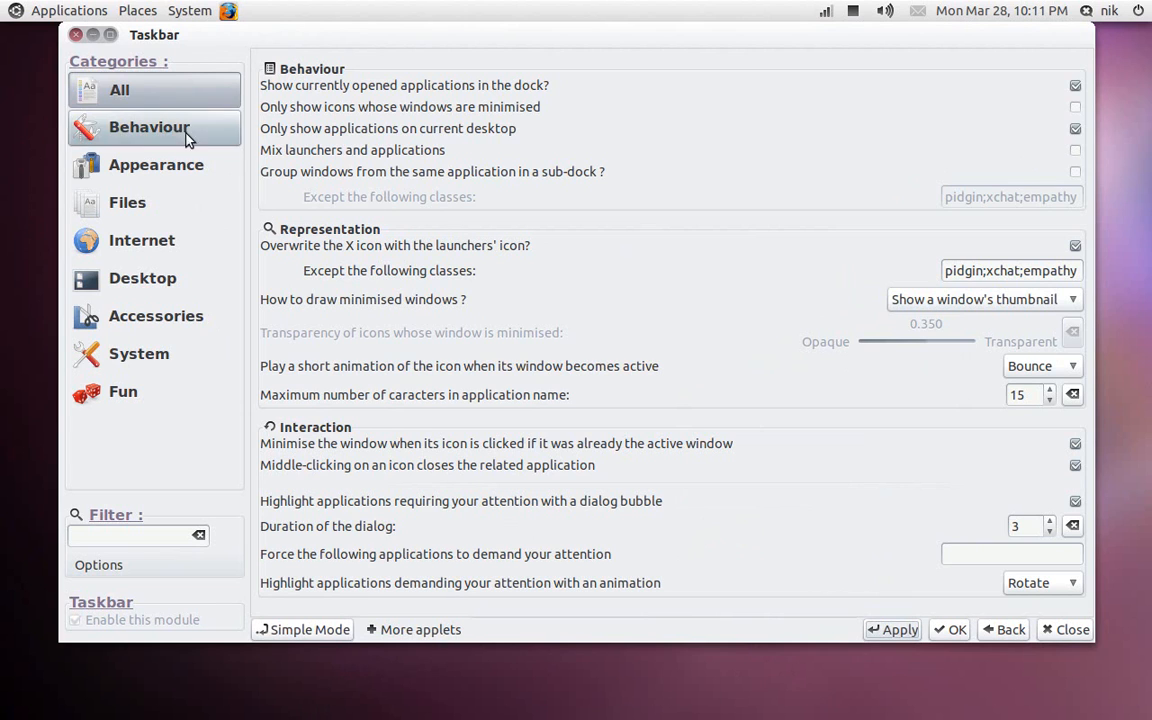
Return to the list of all modules and open the Background module under Appearance
{"action": "left_click", "coordinate": [167, 99]}
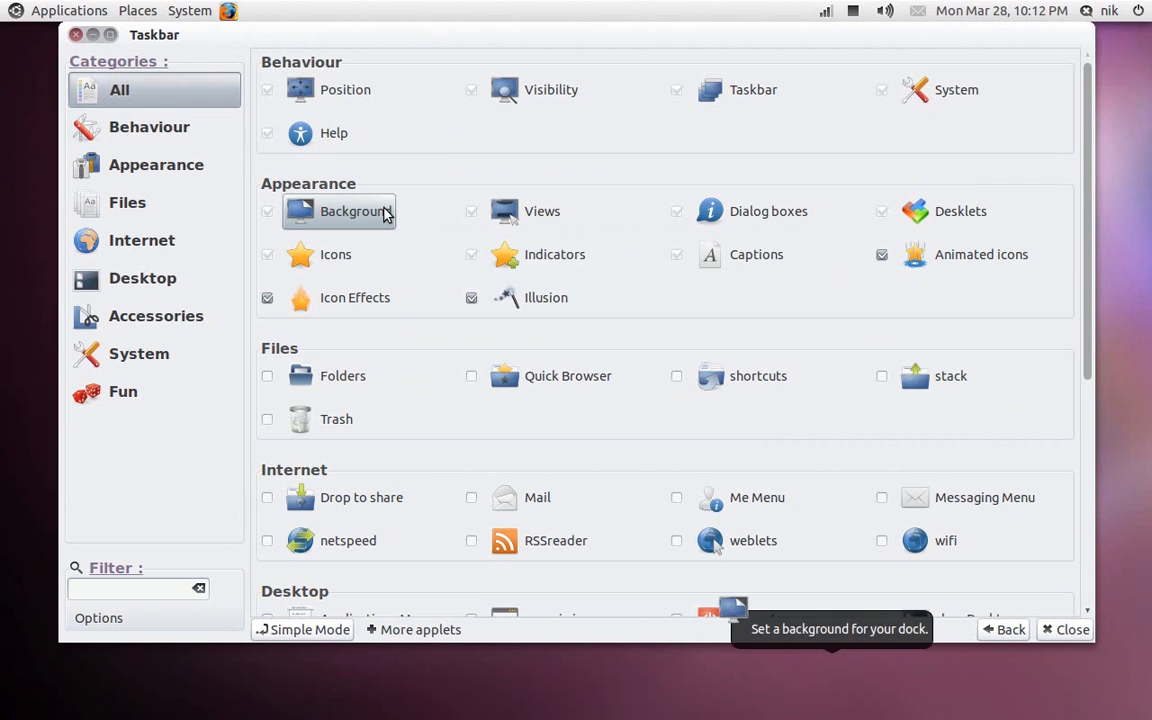
{"action": "mouse_move", "coordinate": [530, 715]}
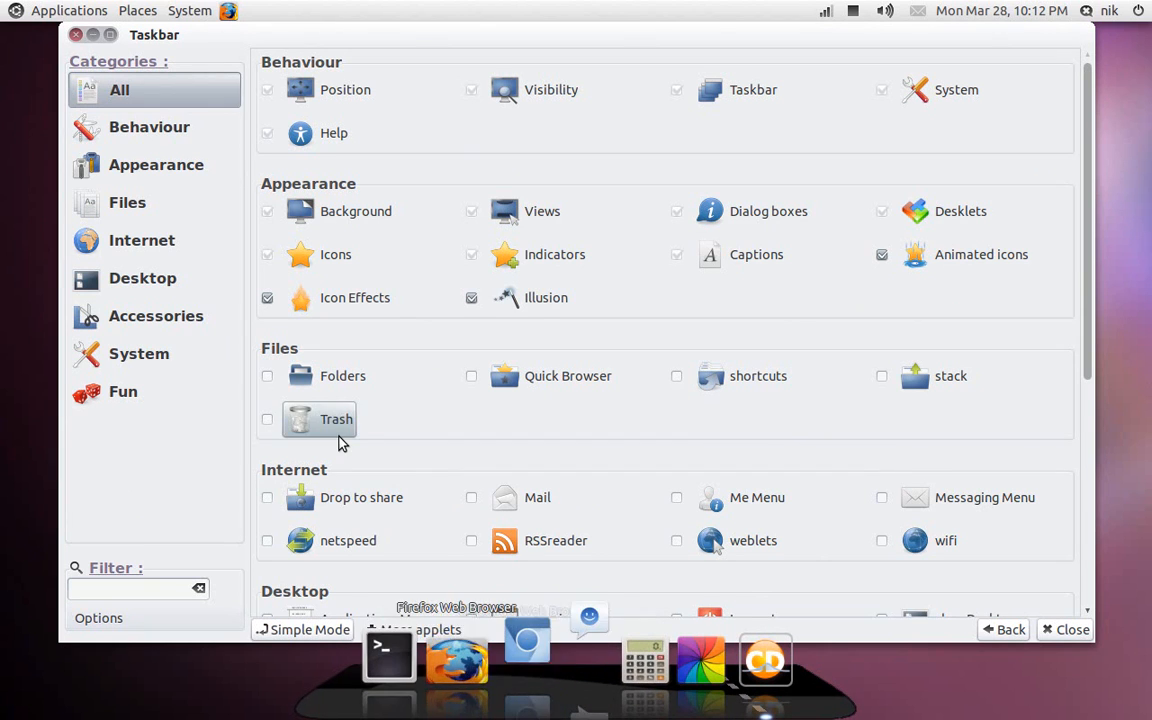
{"action": "left_click", "coordinate": [343, 218]}
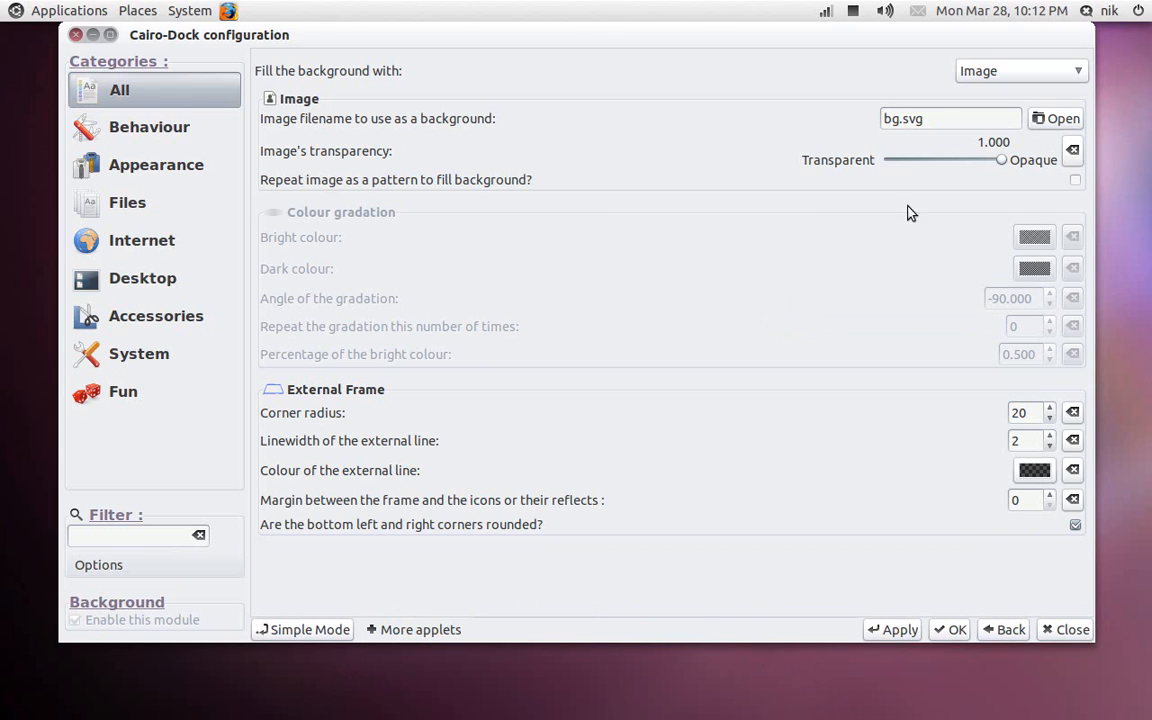
Try a more transparent background image, at about 0.523, and set the transparency back to 1.000
{"action": "left_click_drag", "start_coordinate": [1002, 163], "coordinate": [969, 163]}
{"action": "left_click", "coordinate": [895, 628]}
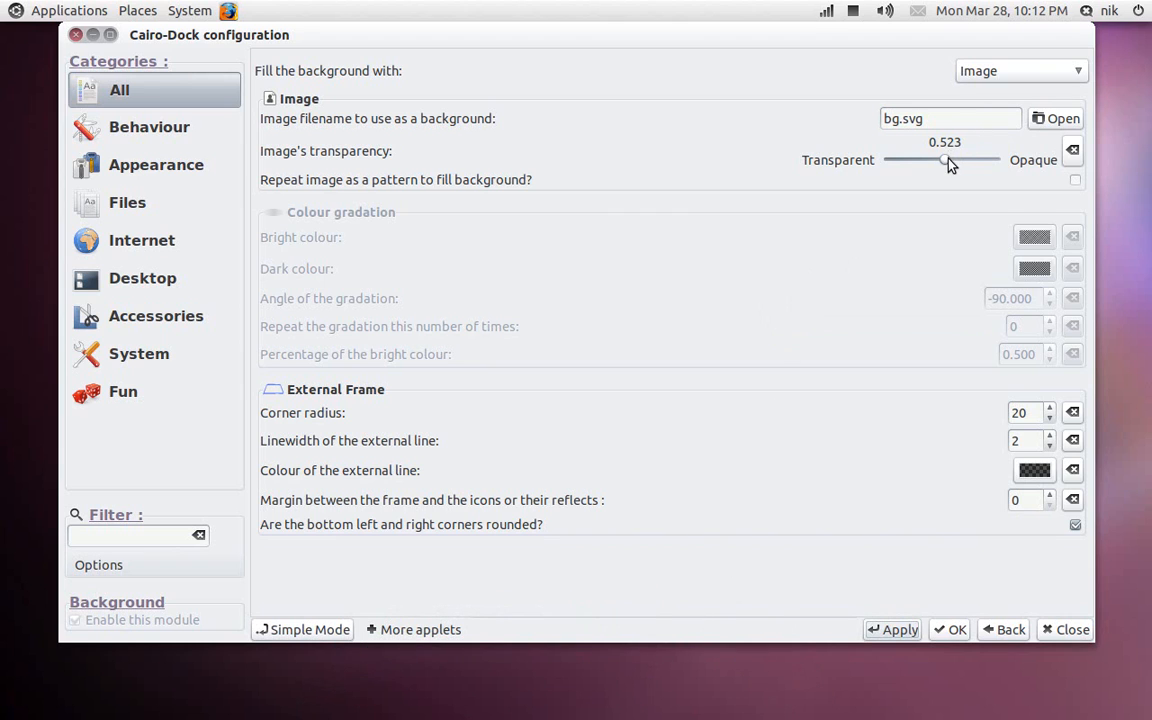
{"action": "left_click_drag", "start_coordinate": [950, 163], "coordinate": [1090, 162]}
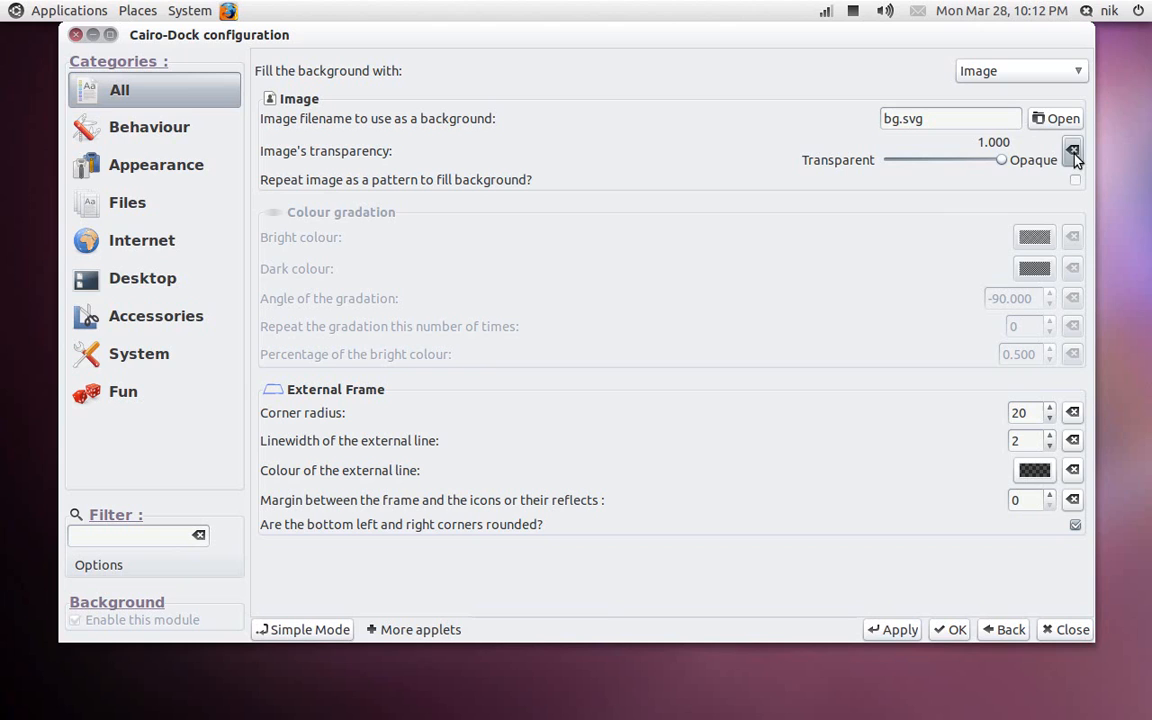
Fill the dock background with Colour gradation, apply it and check the dock's look
{"action": "left_click", "coordinate": [980, 71]}
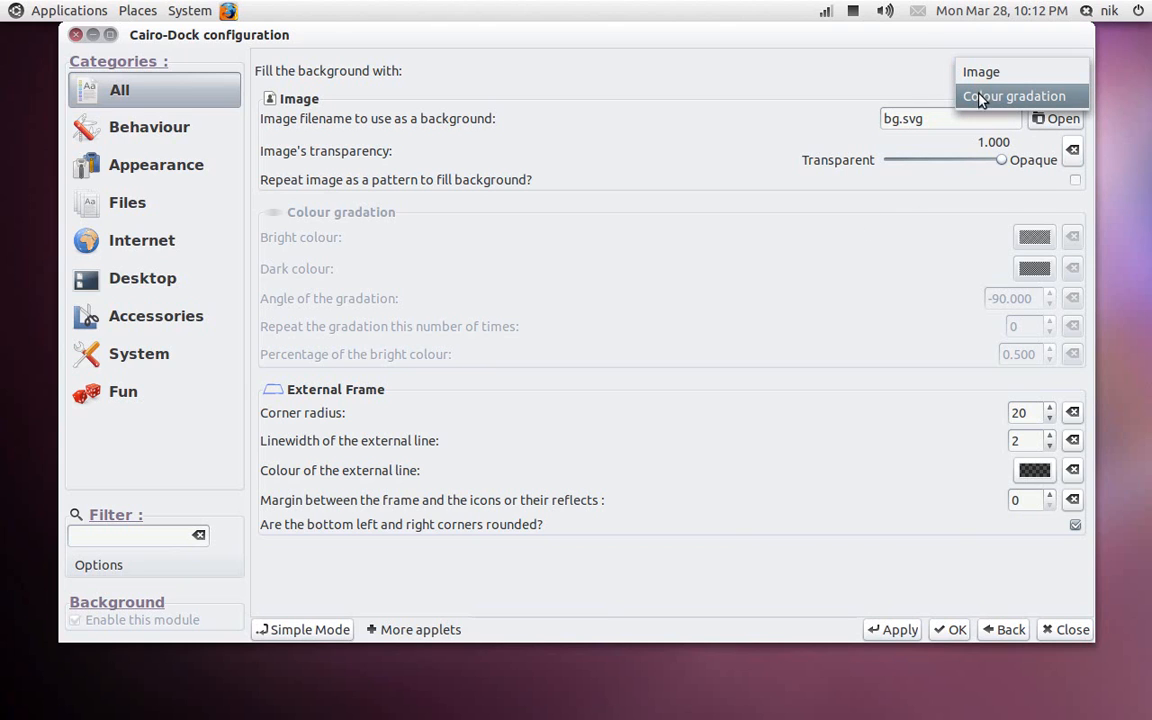
{"action": "left_click", "coordinate": [980, 97]}
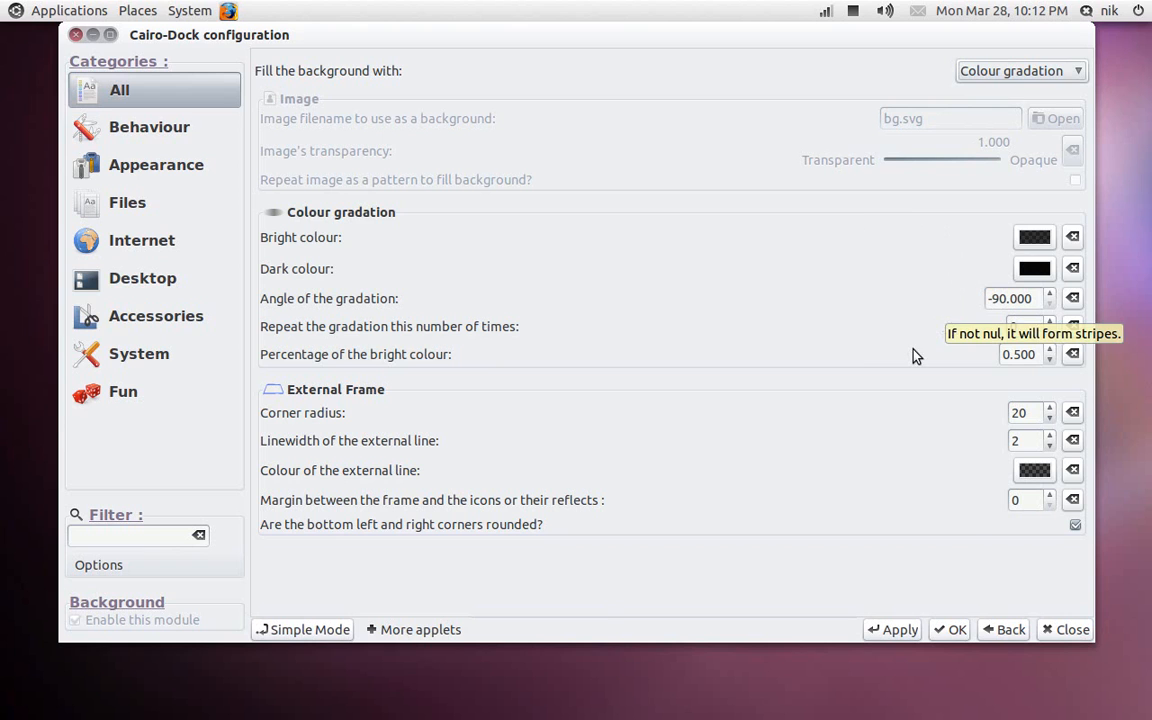
{"action": "mouse_move", "coordinate": [688, 660]}
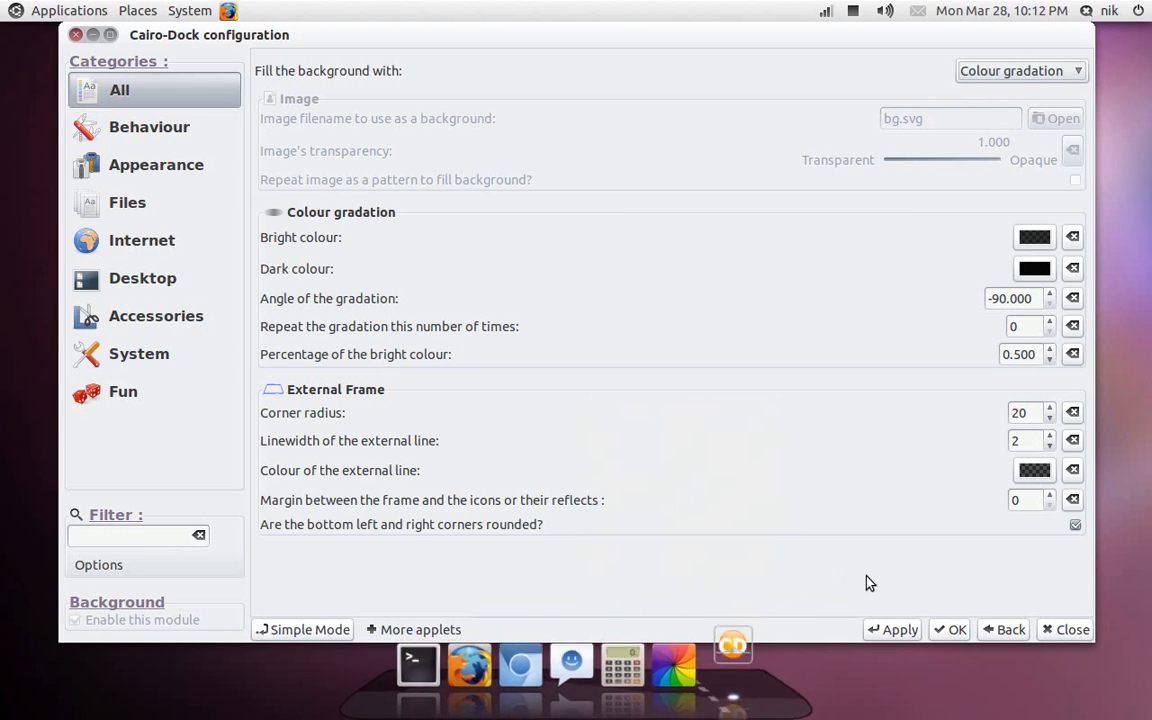
{"action": "left_click", "coordinate": [884, 627]}
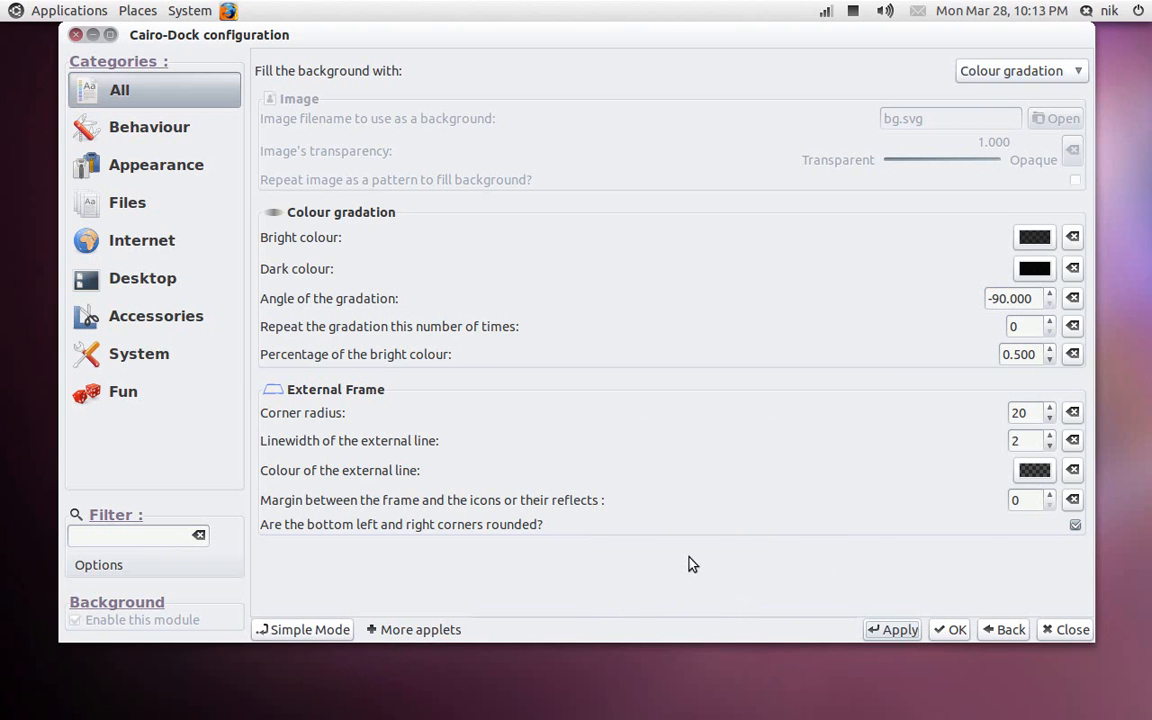
{"action": "mouse_move", "coordinate": [565, 714]}
{"action": "mouse_move", "coordinate": [335, 712]}
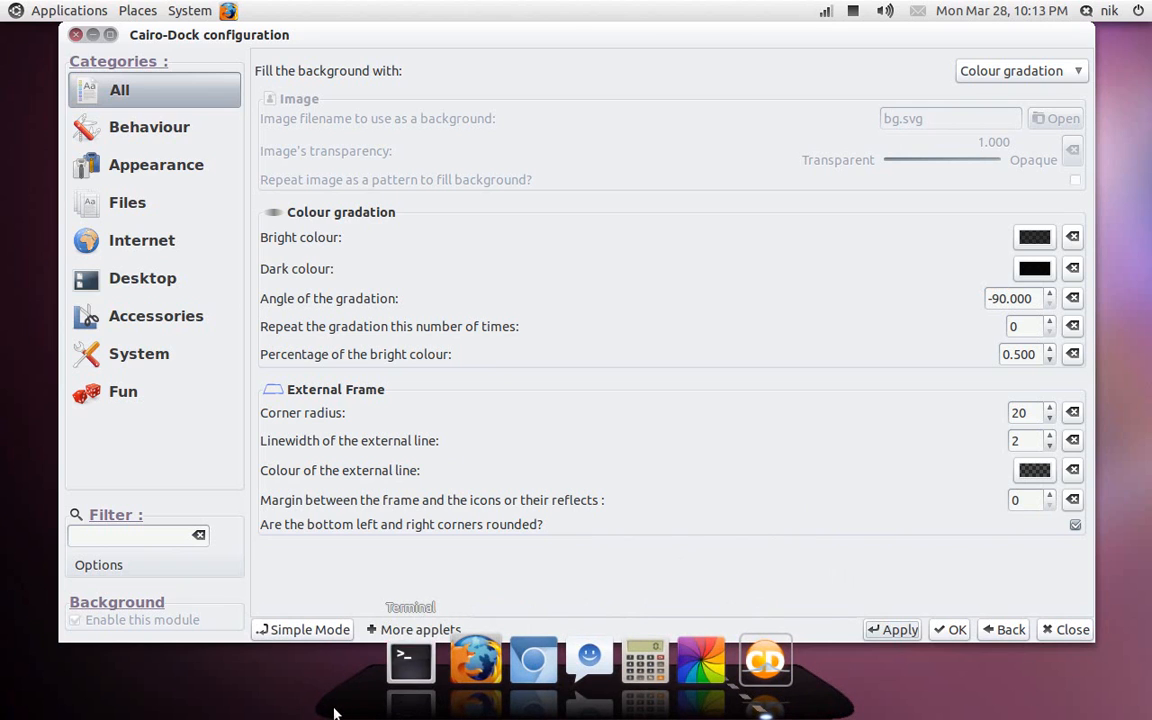
Set the external frame's corner radius to 1 and its linewidth to 1, and apply the changes
{"action": "left_click", "coordinate": [1049, 417]}
{"action": "left_click", "coordinate": [1050, 418]}
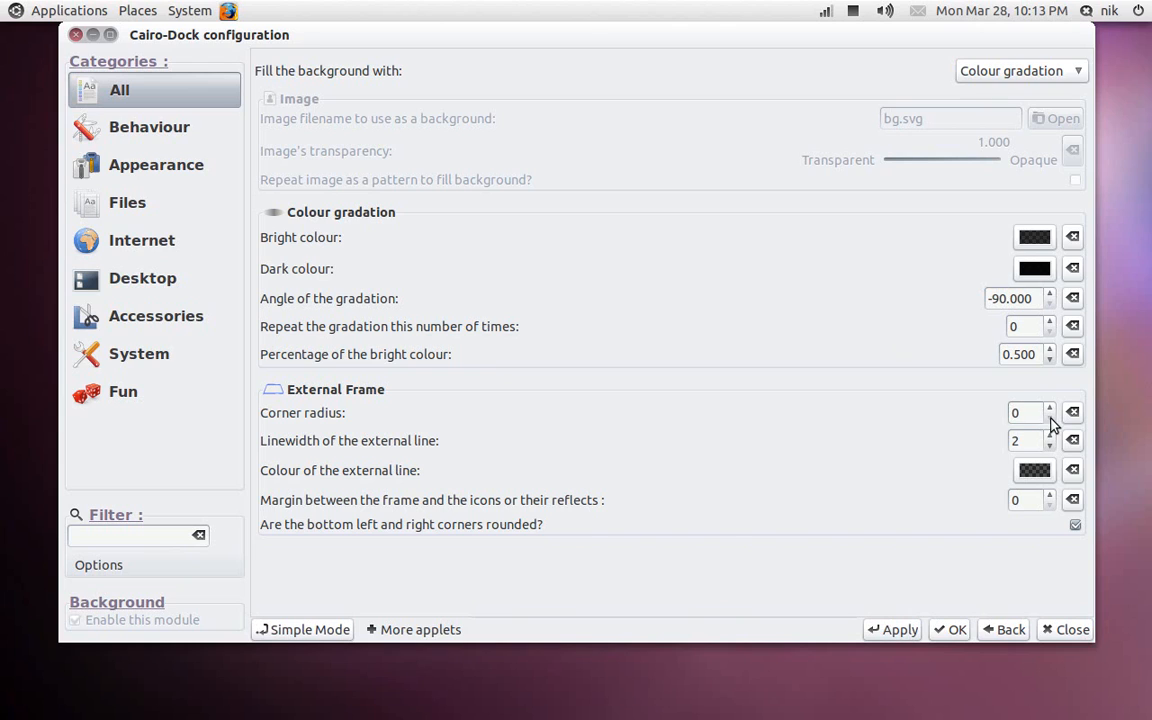
{"action": "left_click", "coordinate": [1050, 444]}
{"action": "left_click", "coordinate": [1050, 409]}
{"action": "left_click", "coordinate": [880, 631]}
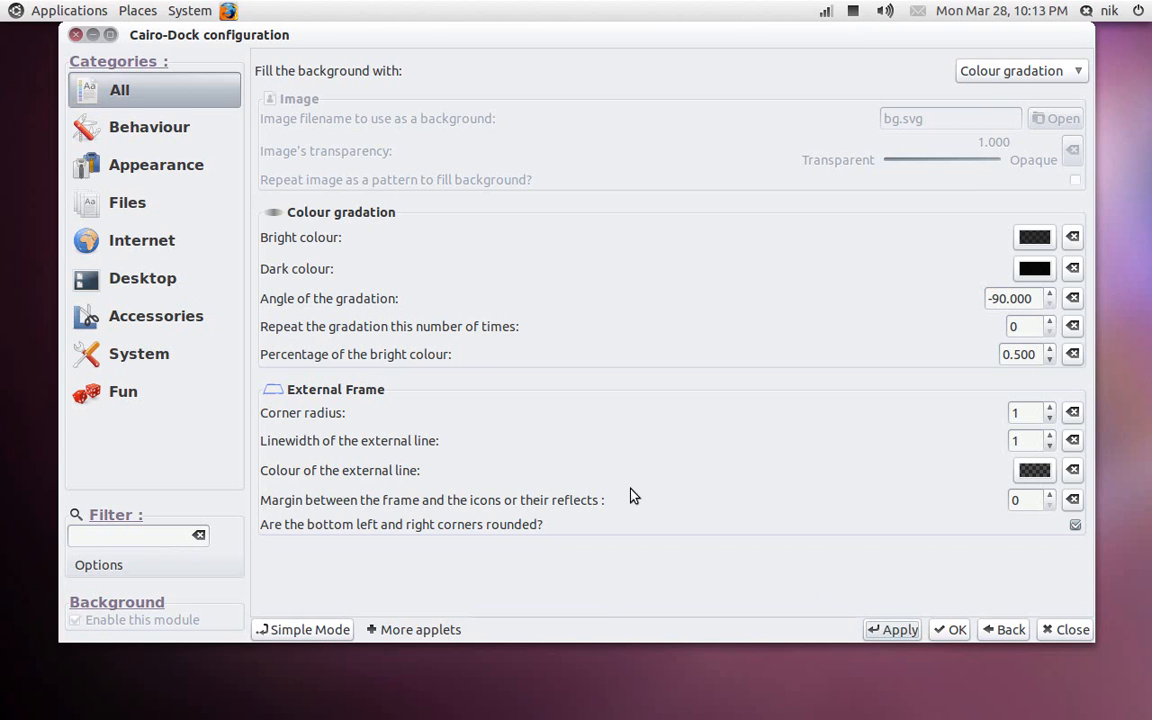
Open the Icons module, expand Icons size and set the launcher's size at rest to 75 x 75
{"action": "left_click", "coordinate": [165, 97]}
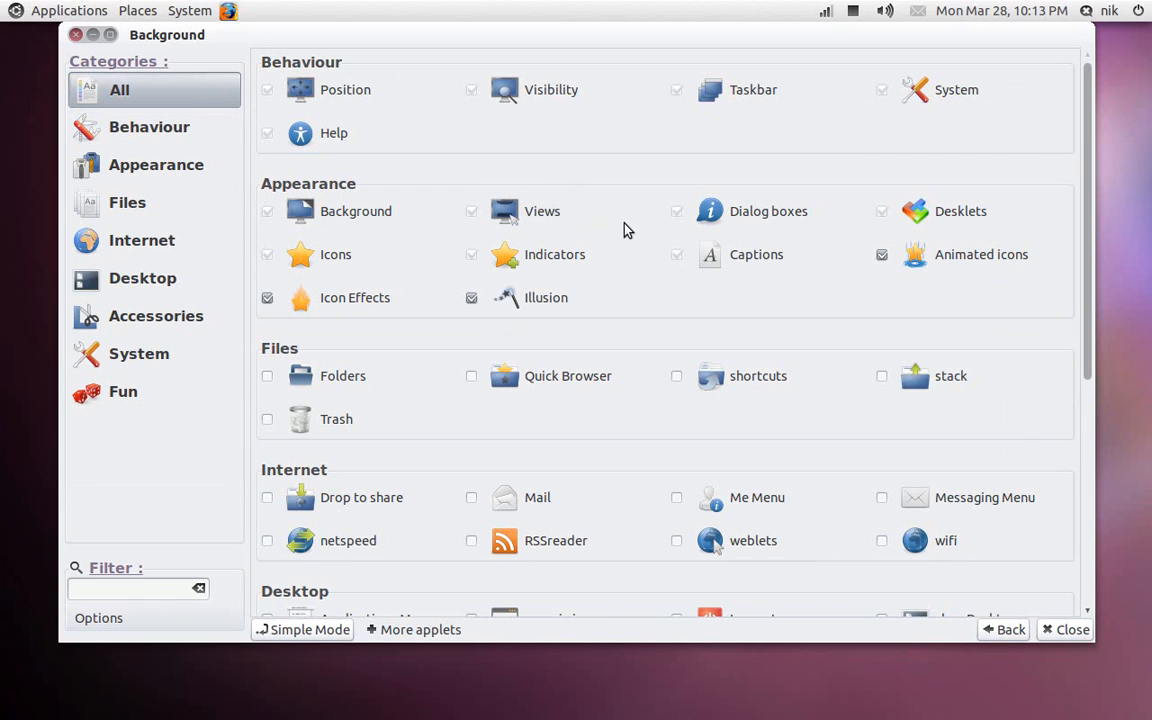
{"action": "left_click", "coordinate": [320, 257]}
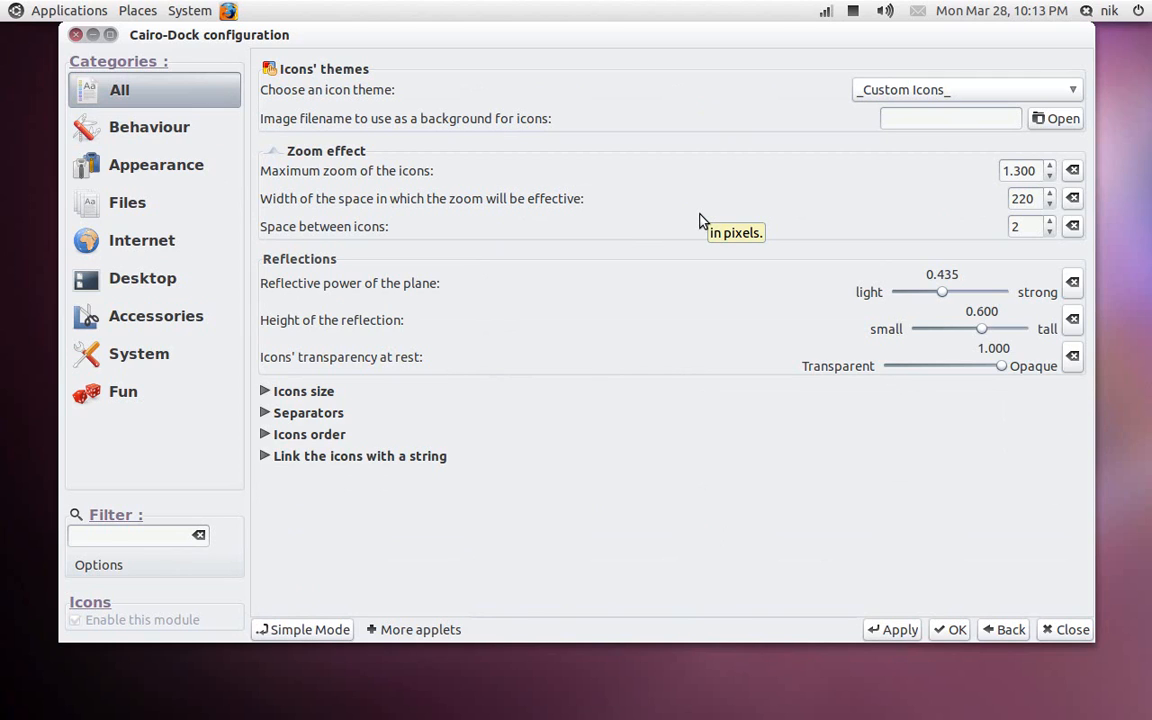
{"action": "left_click", "coordinate": [266, 392]}
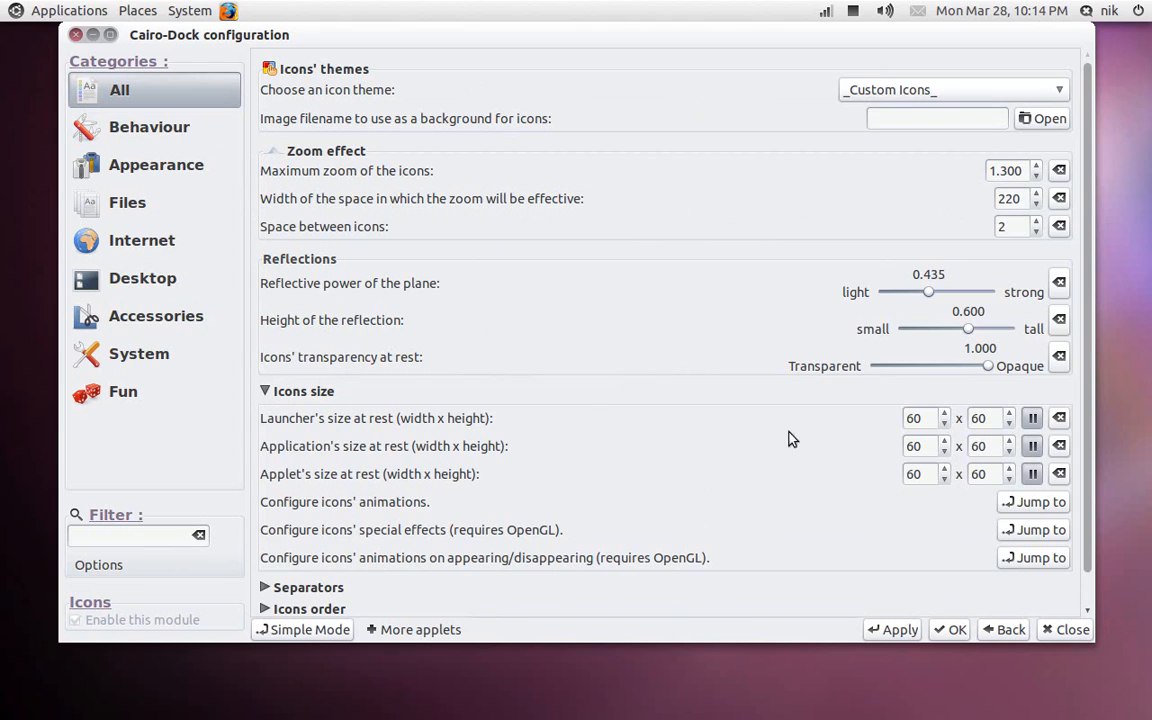
{"action": "double_click", "coordinate": [944, 412]}
{"action": "left_click", "coordinate": [944, 413]}
{"action": "triple_click", "coordinate": [944, 413]}
{"action": "double_click", "coordinate": [944, 413]}
{"action": "double_click", "coordinate": [944, 413]}
{"action": "double_click", "coordinate": [944, 413]}
Set the application's size at rest to 75 x 75
{"action": "double_click", "coordinate": [944, 441]}
{"action": "triple_click", "coordinate": [944, 441]}
{"action": "double_click", "coordinate": [944, 441]}
{"action": "triple_click", "coordinate": [944, 441]}
Set the applet's size at rest to 75 x 75, apply the icon sizes and check them on the dock
{"action": "left_click", "coordinate": [944, 470]}
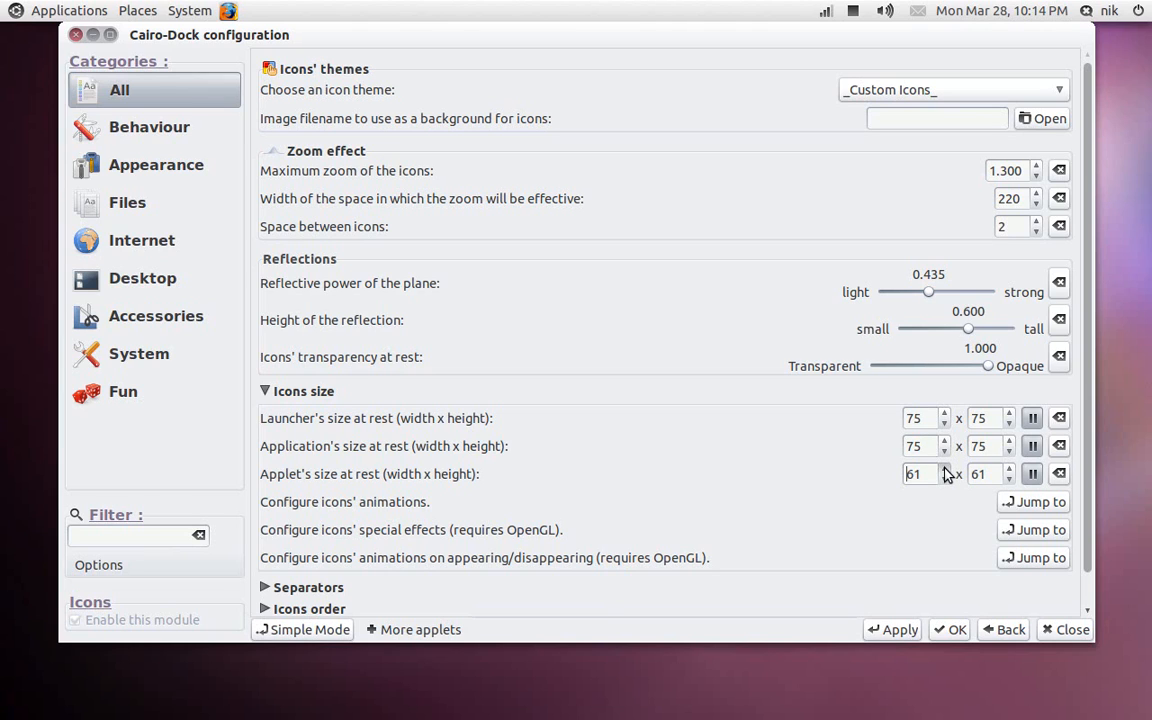
{"action": "triple_click", "coordinate": [944, 470]}
{"action": "left_click", "coordinate": [944, 470]}
{"action": "left_click", "coordinate": [944, 470]}
{"action": "double_click", "coordinate": [944, 470]}
{"action": "double_click", "coordinate": [944, 470]}
{"action": "double_click", "coordinate": [944, 470]}
{"action": "left_click", "coordinate": [944, 479]}
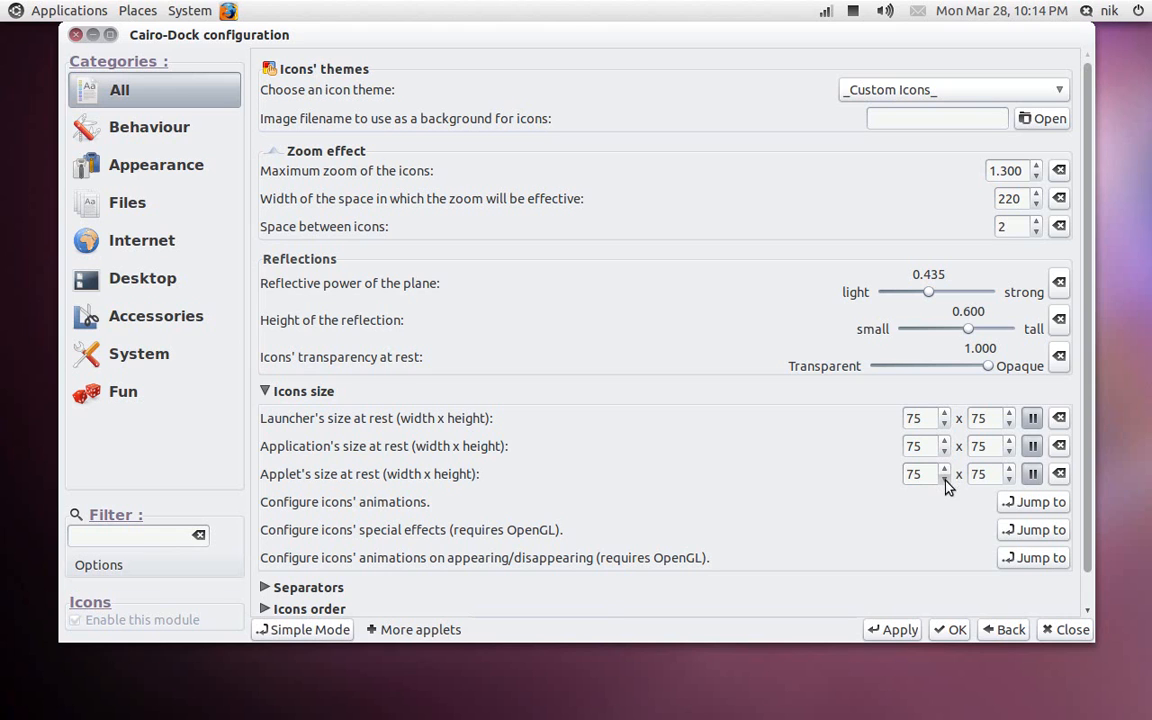
{"action": "left_click", "coordinate": [900, 630]}
{"action": "mouse_move", "coordinate": [520, 712]}
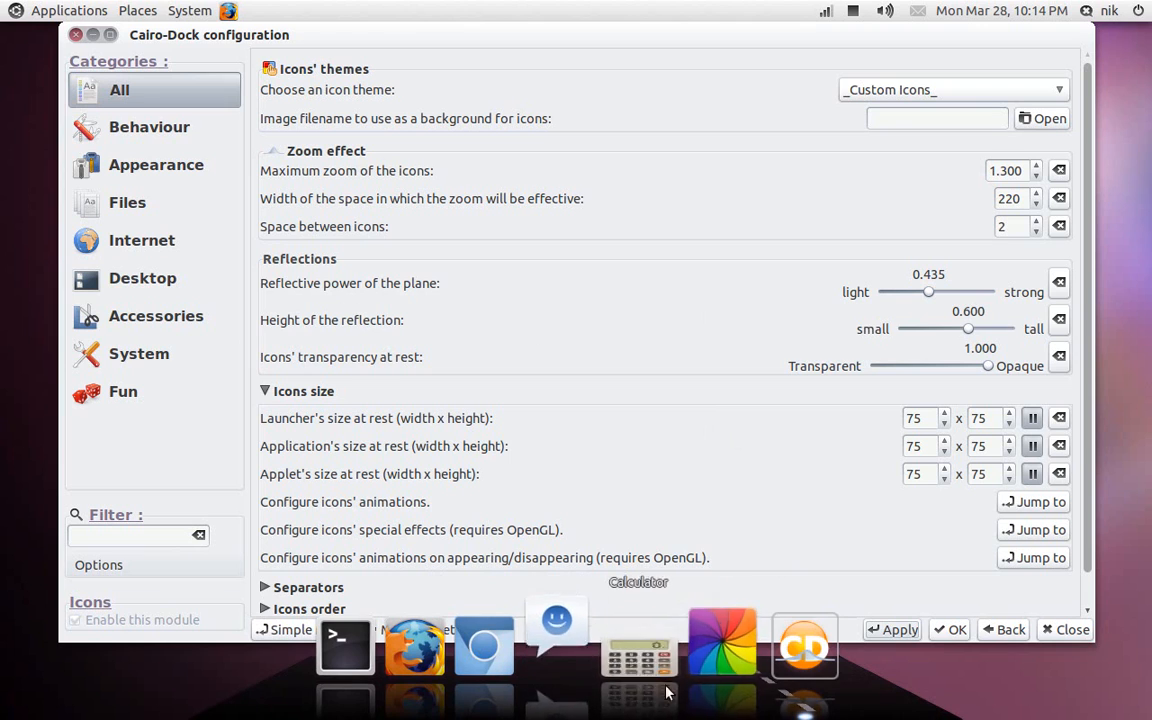
{"action": "mouse_move", "coordinate": [725, 686]}
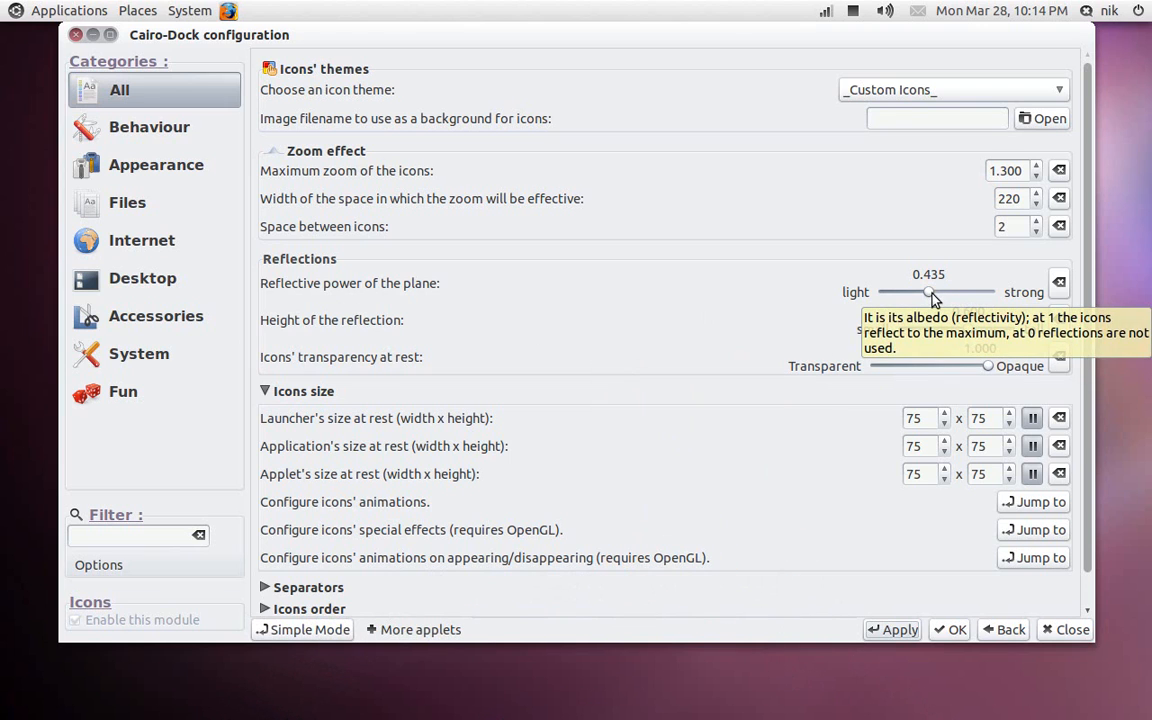
Lower the reflective power of the plane to about 0.303 and the reflection height to about 0.295, applying both
{"action": "left_click_drag", "start_coordinate": [930, 296], "coordinate": [927, 296]}
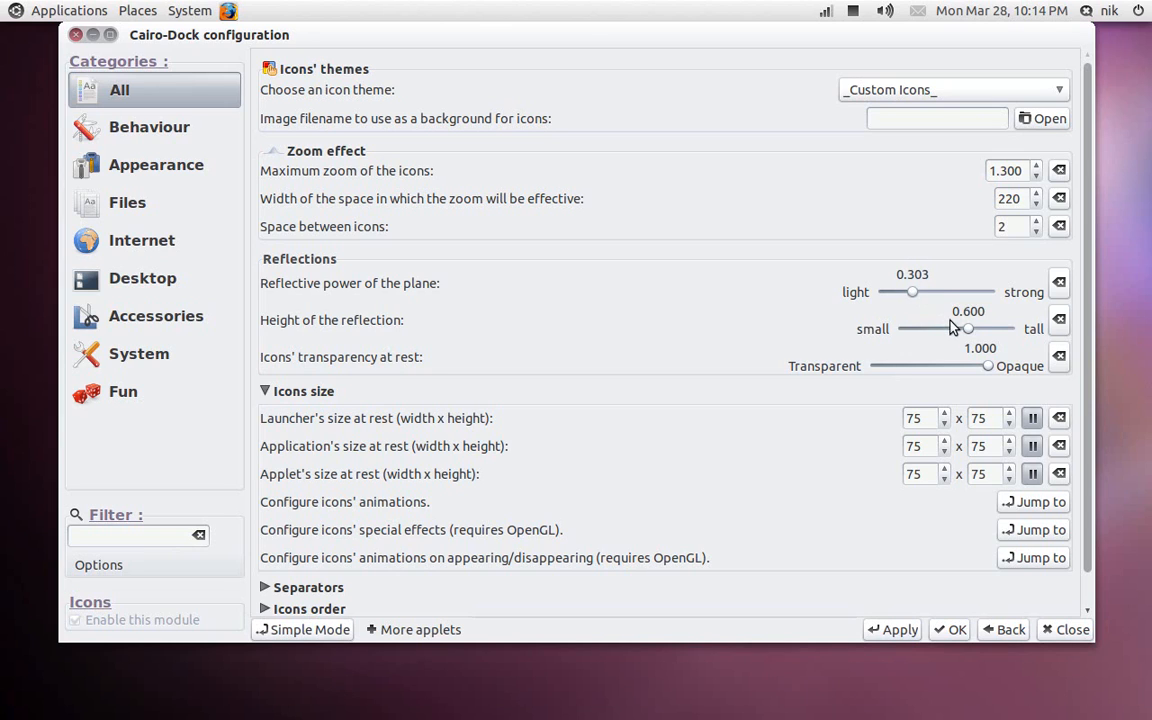
{"action": "left_click_drag", "start_coordinate": [968, 332], "coordinate": [931, 337]}
{"action": "mouse_move", "coordinate": [570, 717]}
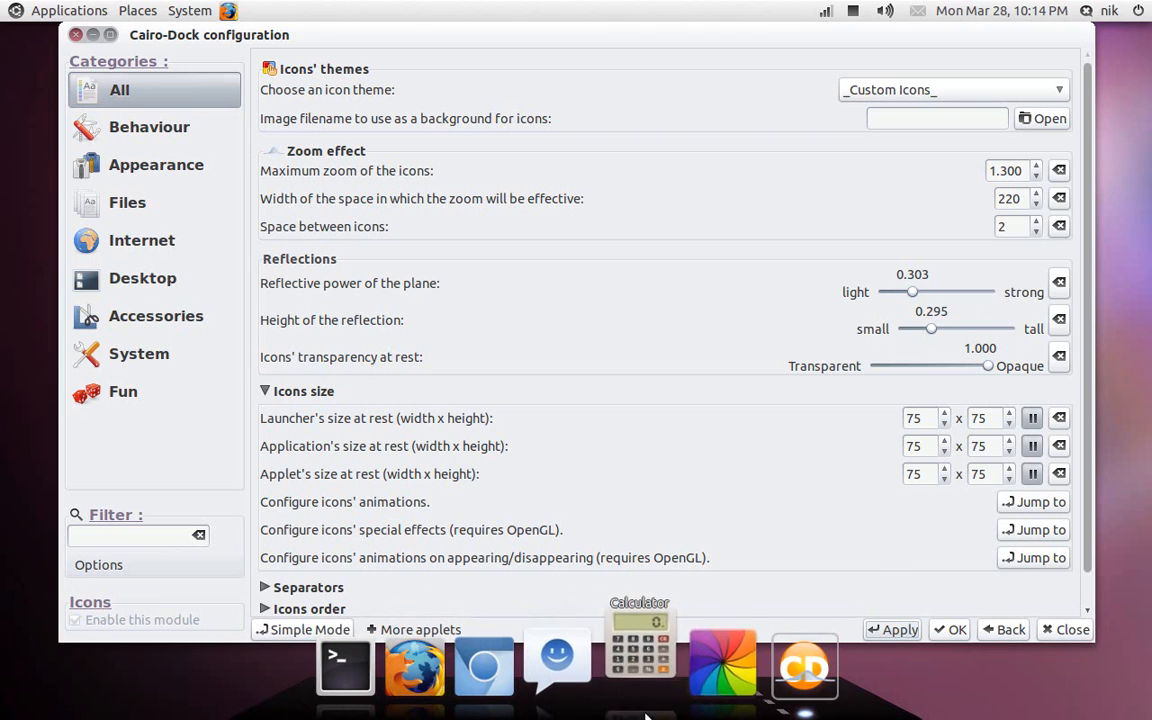
{"action": "mouse_move", "coordinate": [712, 700]}
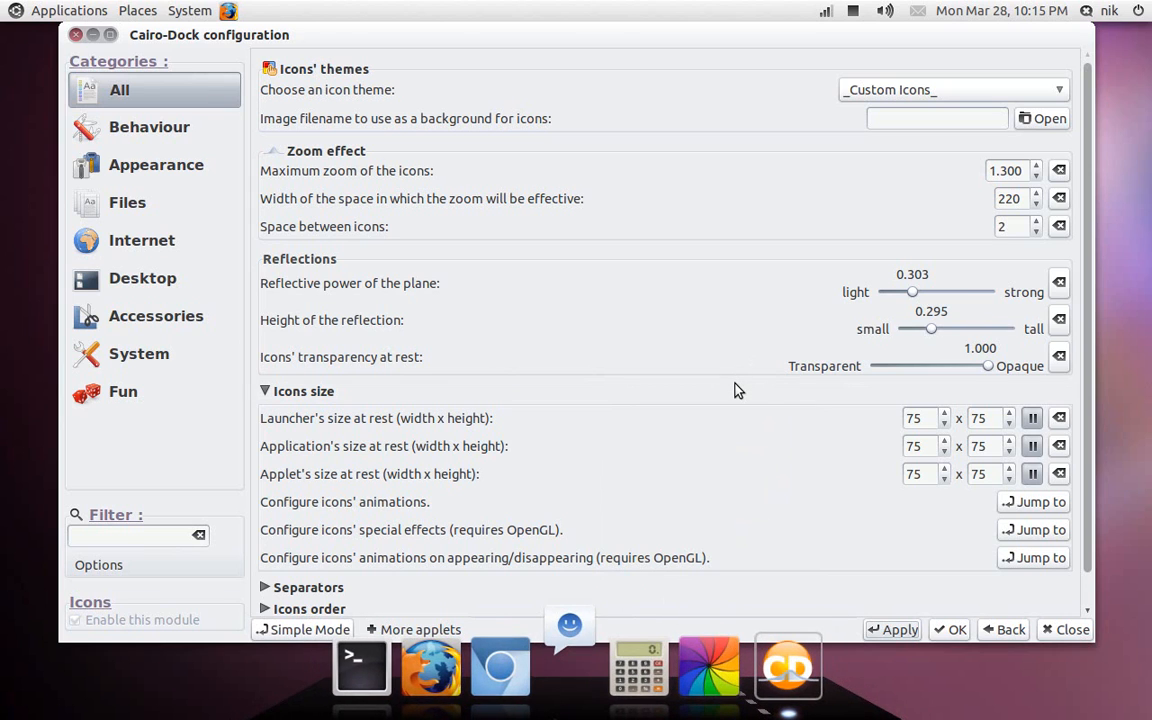
Set the space between icons to 0, apply it and check the spacing on the dock
{"action": "scroll", "coordinate": [736, 390], "scroll_direction": "down", "scroll_amount": 1}
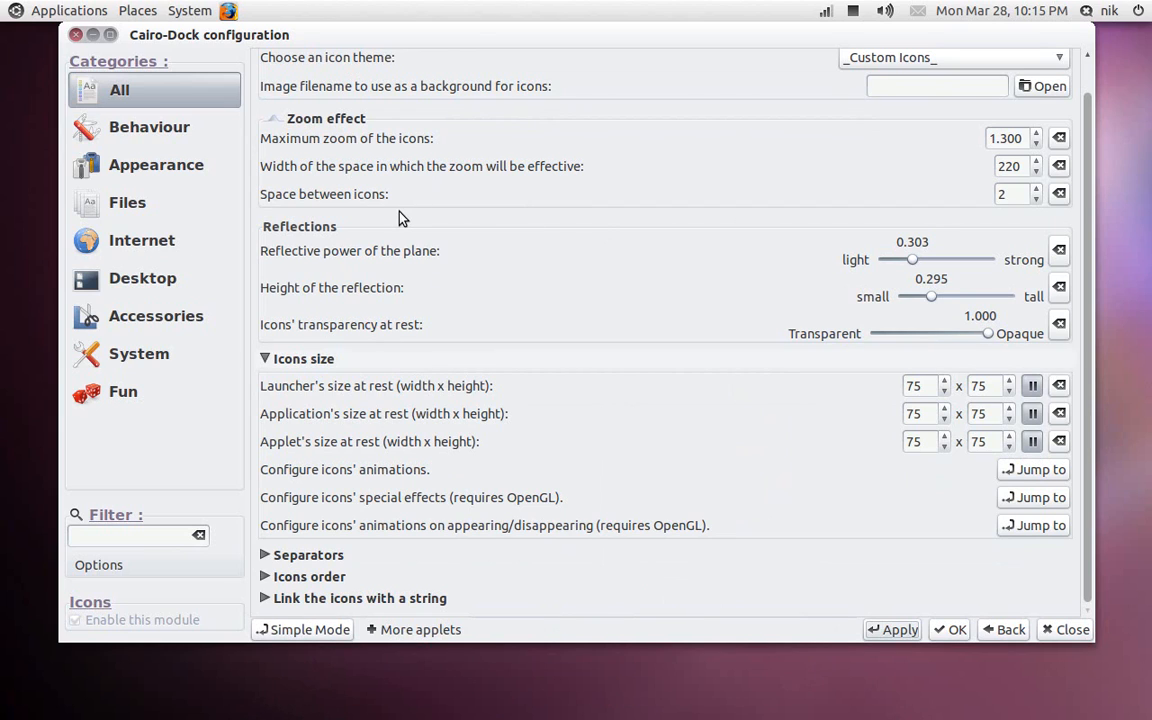
{"action": "left_click", "coordinate": [1036, 201]}
{"action": "left_click", "coordinate": [1036, 201]}
{"action": "left_click", "coordinate": [912, 635]}
{"action": "mouse_move", "coordinate": [685, 716]}
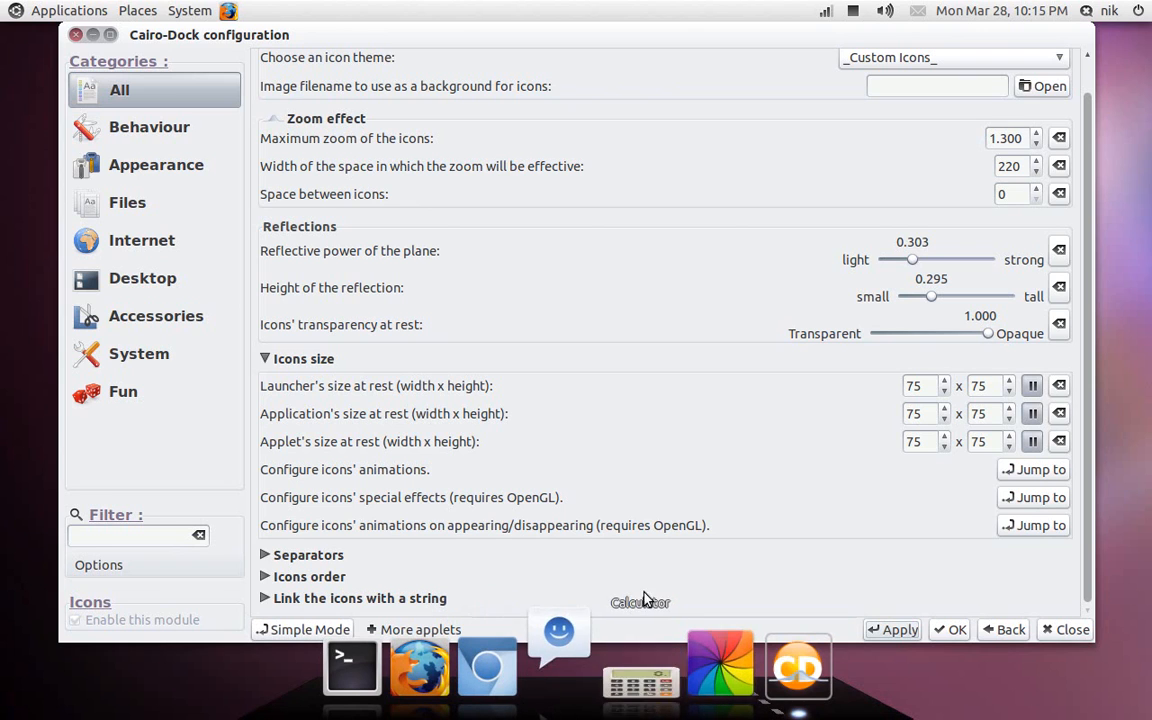
{"action": "scroll", "coordinate": [630, 380], "scroll_direction": "up", "scroll_amount": 1}
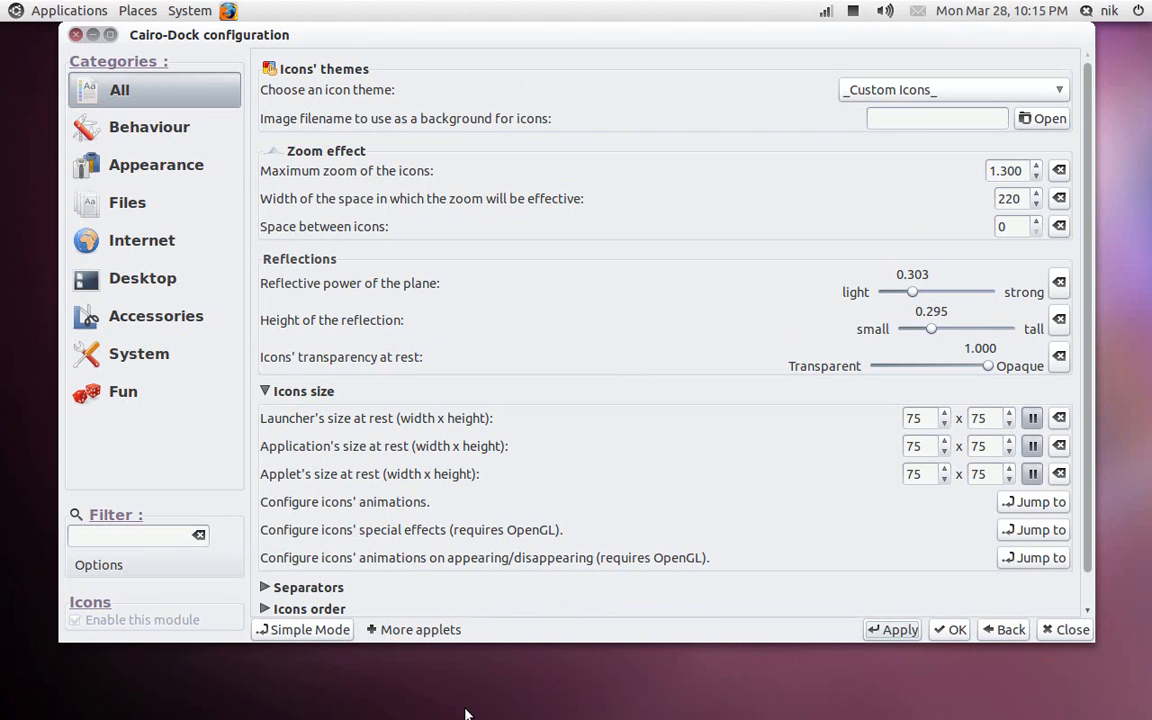
{"action": "mouse_move", "coordinate": [495, 690]}
Expand the Icons order section and review how the different types of icons are separated and ordered
{"action": "scroll", "coordinate": [588, 150], "scroll_direction": "down", "scroll_amount": 1}
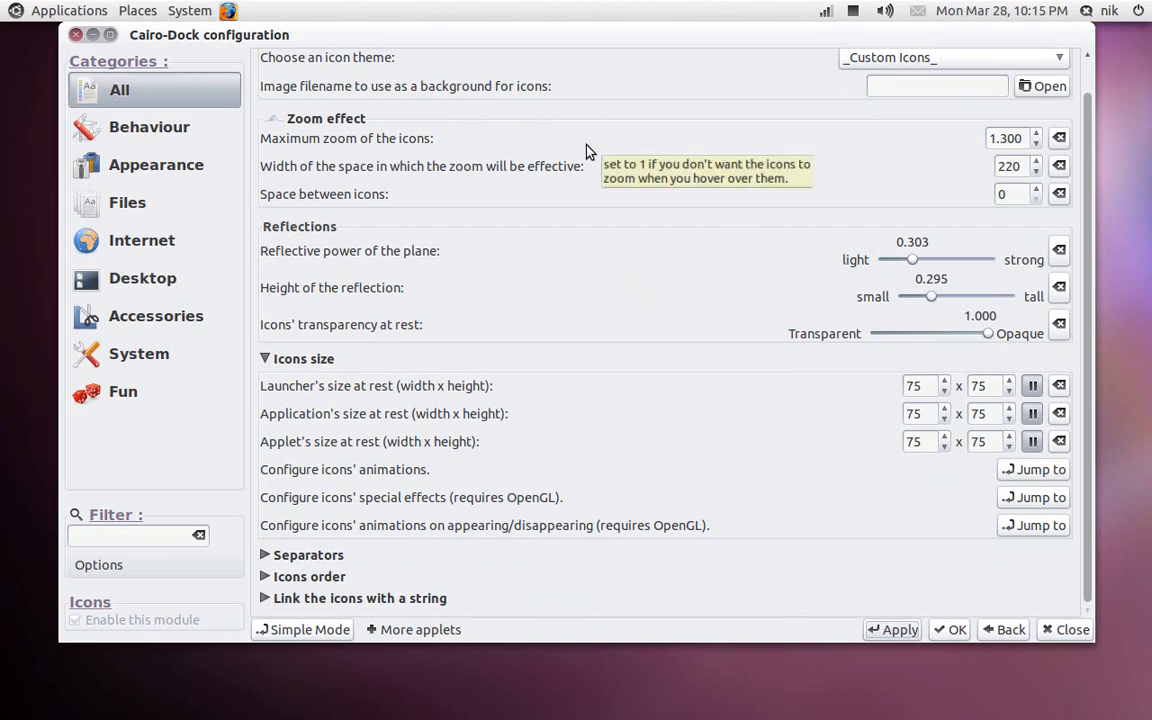
{"action": "left_click", "coordinate": [269, 577]}
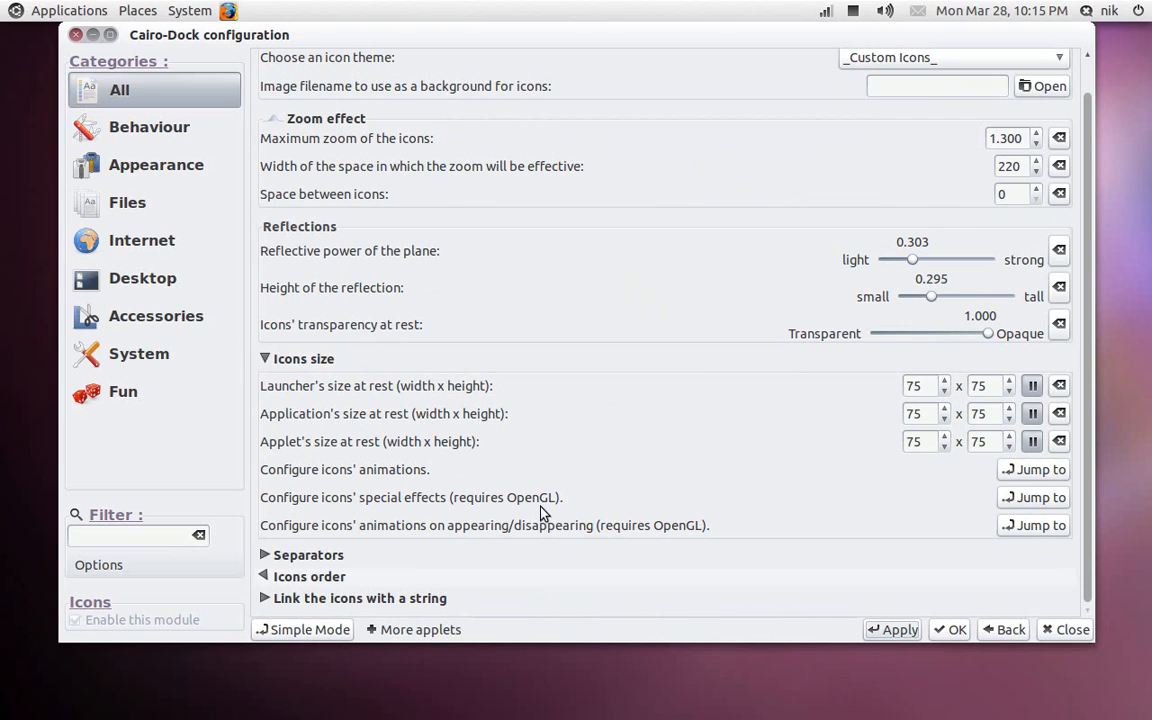
{"action": "scroll", "coordinate": [564, 494], "scroll_direction": "down", "scroll_amount": 2}
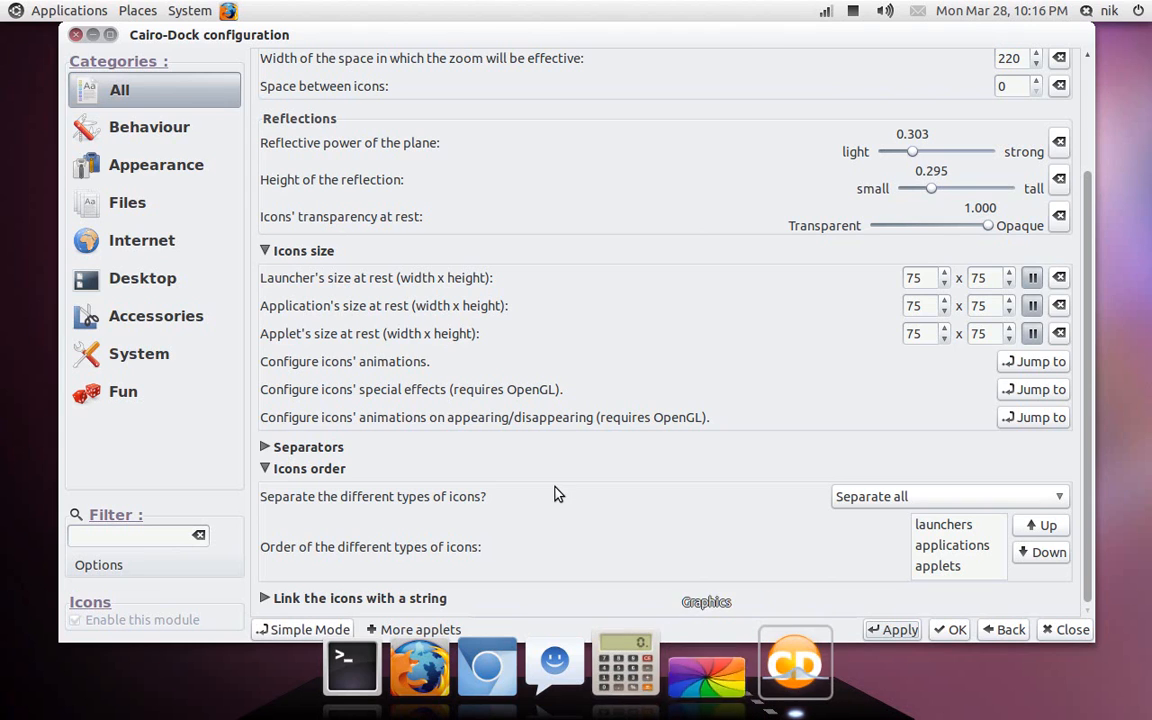
Open the home folder and switch between, minimise and restore its window and the configuration window from the dock
{"action": "left_click", "coordinate": [120, 10]}
{"action": "left_click", "coordinate": [123, 12]}
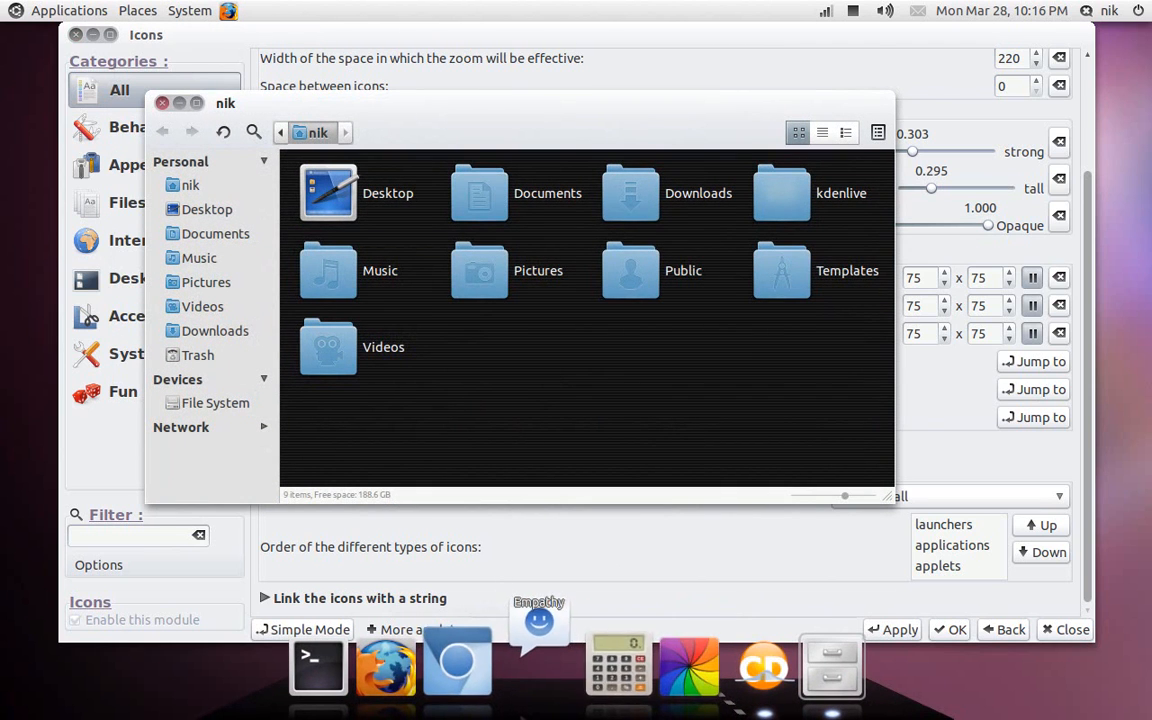
{"action": "left_click", "coordinate": [765, 676]}
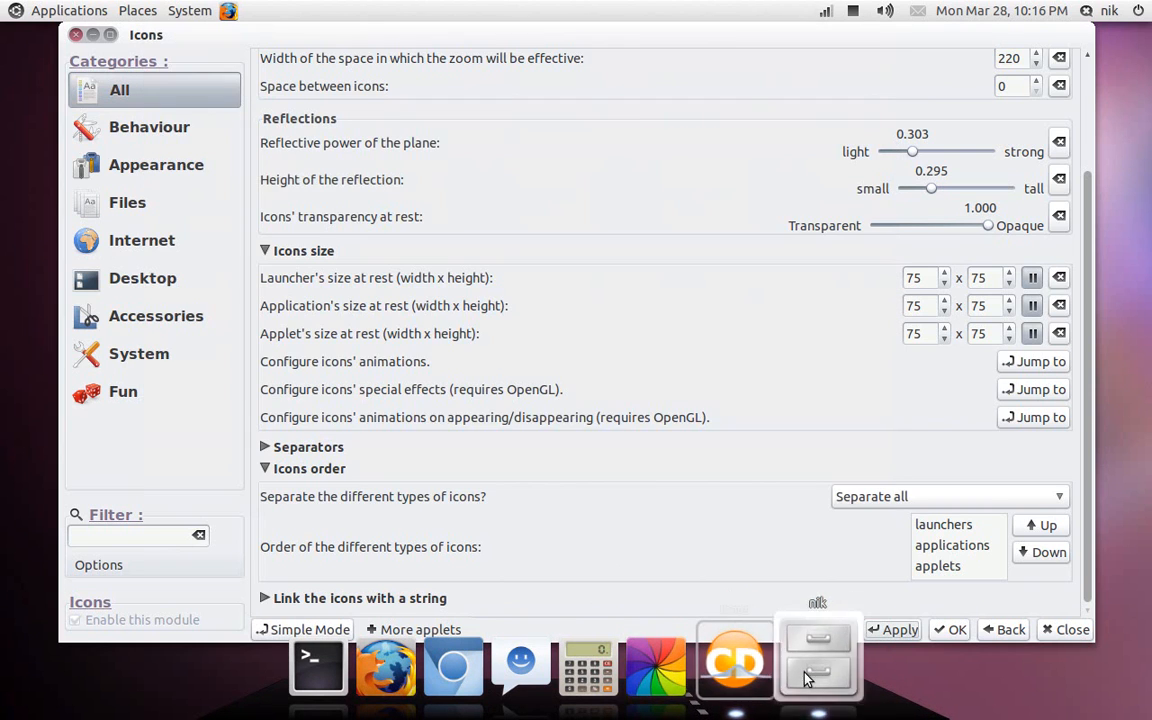
{"action": "left_click", "coordinate": [805, 680]}
{"action": "left_click", "coordinate": [757, 667]}
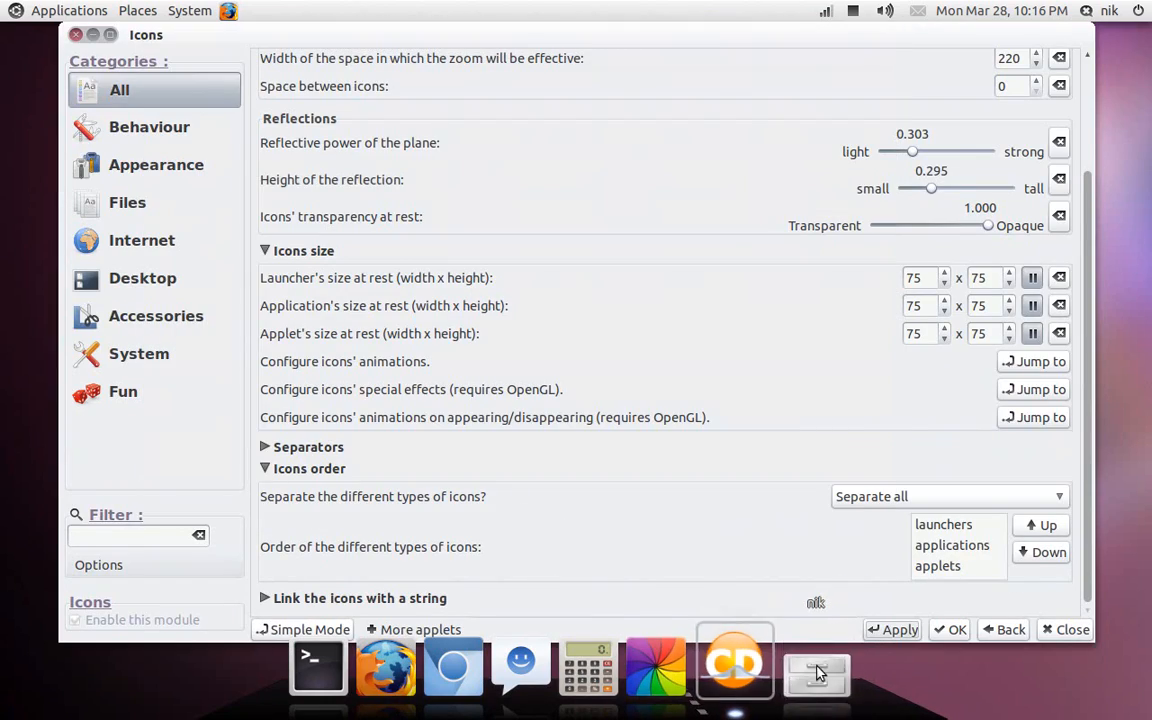
{"action": "left_click", "coordinate": [815, 676]}
{"action": "left_click", "coordinate": [740, 676]}
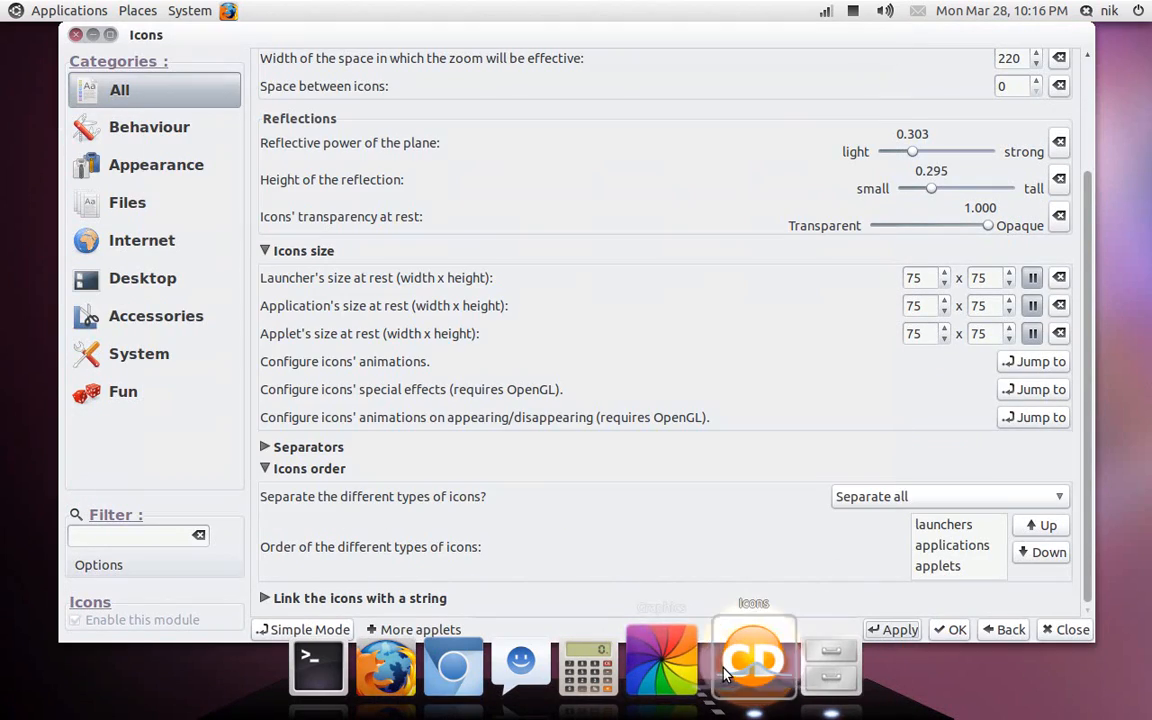
Switch between the home folder and configuration windows from the dock, and close the home folder window
{"action": "left_click", "coordinate": [810, 674]}
{"action": "left_click", "coordinate": [745, 676]}
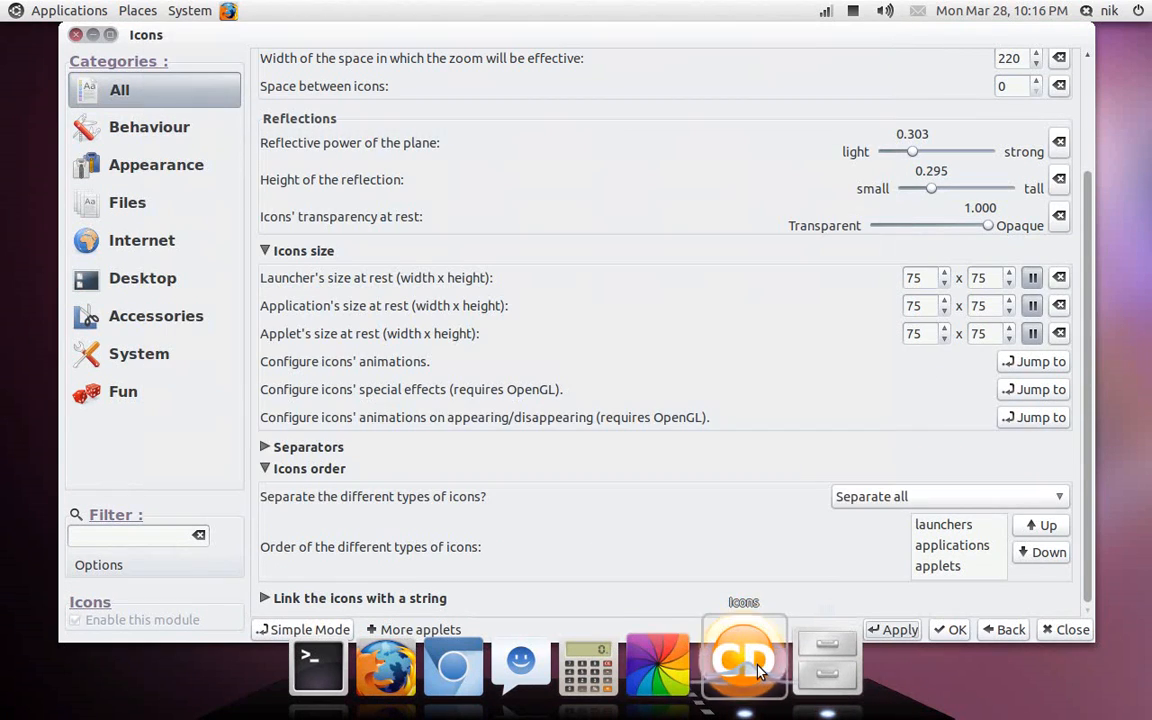
{"action": "left_click", "coordinate": [810, 672]}
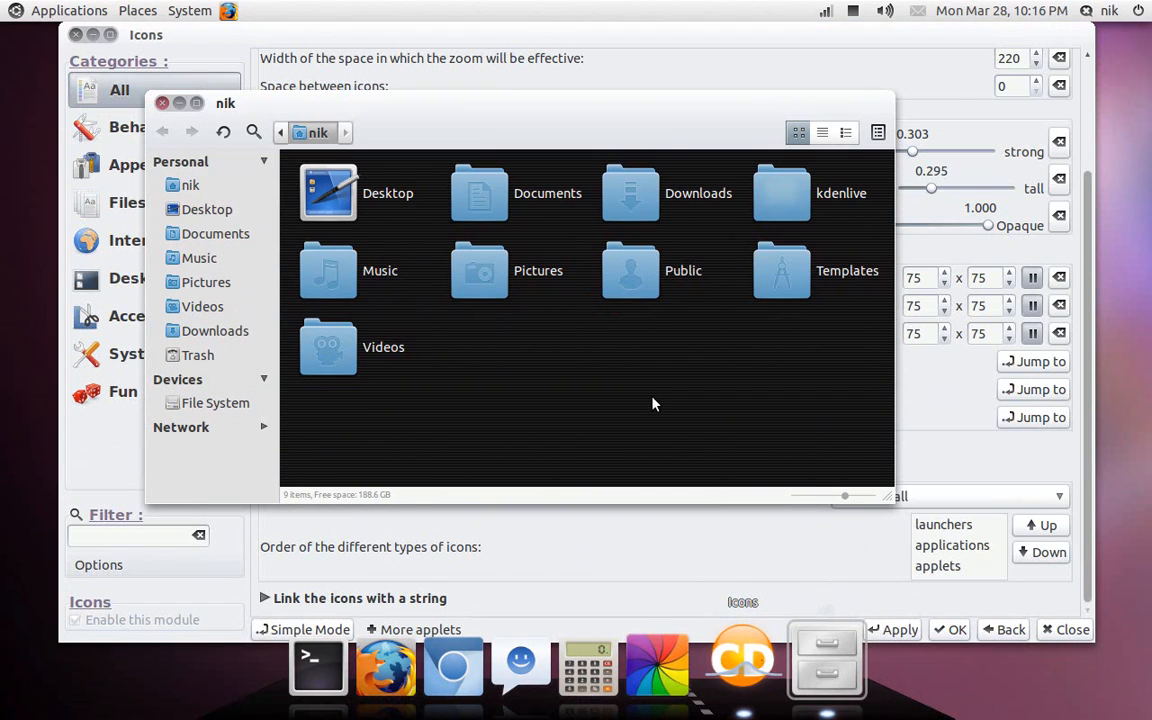
{"action": "left_click", "coordinate": [163, 103]}
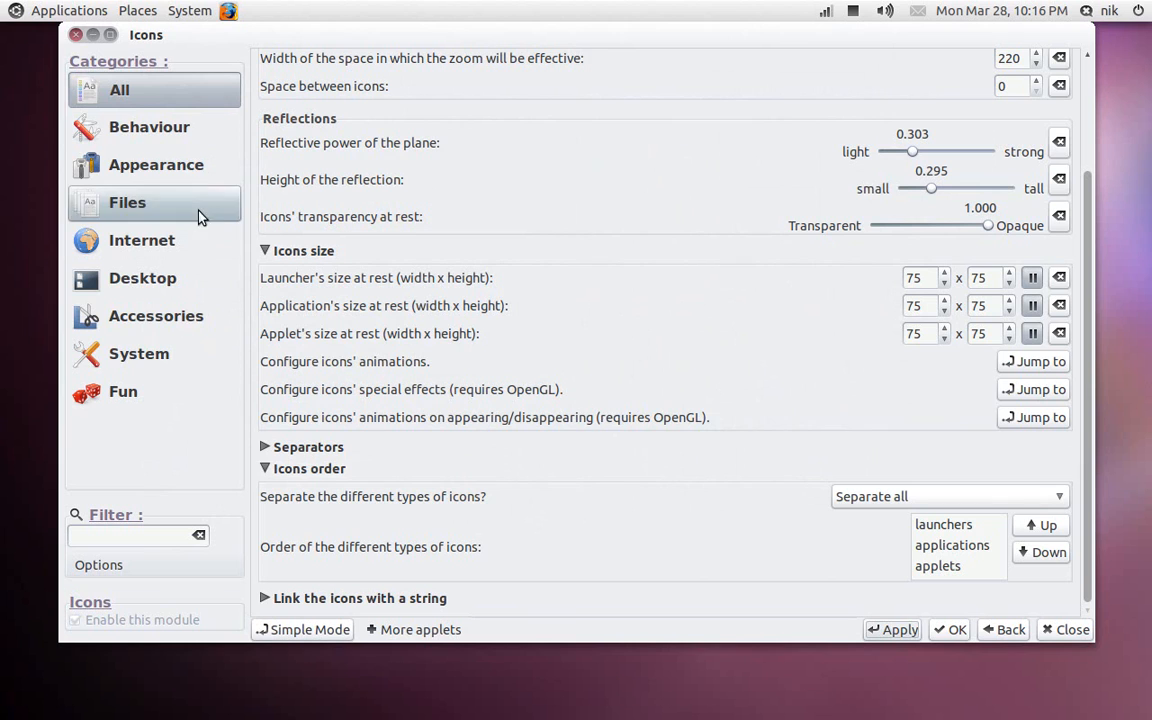
Enable the Fire, Stars and Rain icon effects for hovering an icon, apply them and preview them on the dock
{"action": "left_click", "coordinate": [137, 100]}
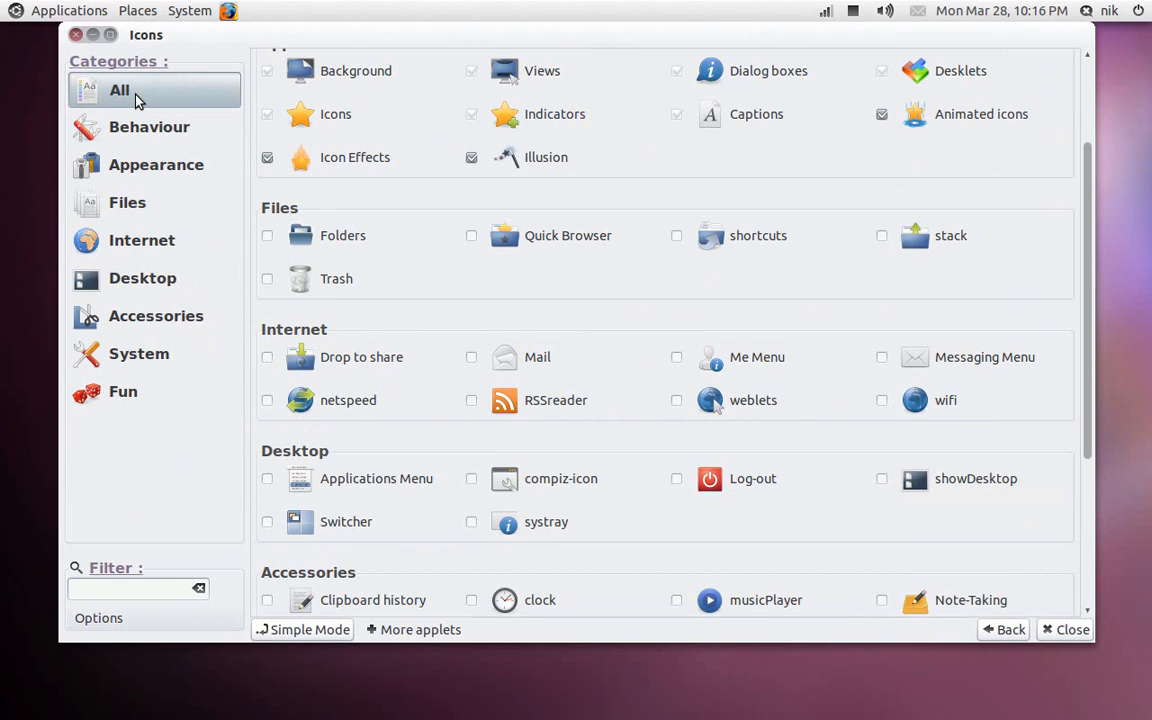
{"action": "scroll", "coordinate": [490, 305], "scroll_direction": "up", "scroll_amount": 3}
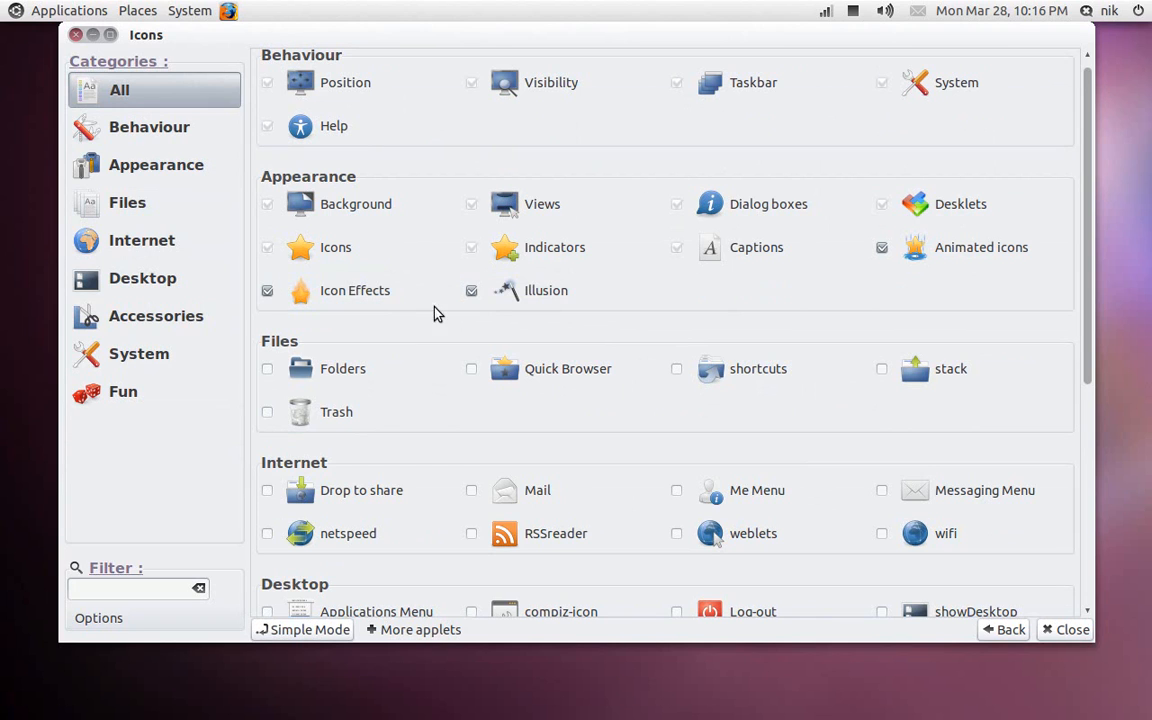
{"action": "left_click", "coordinate": [350, 300]}
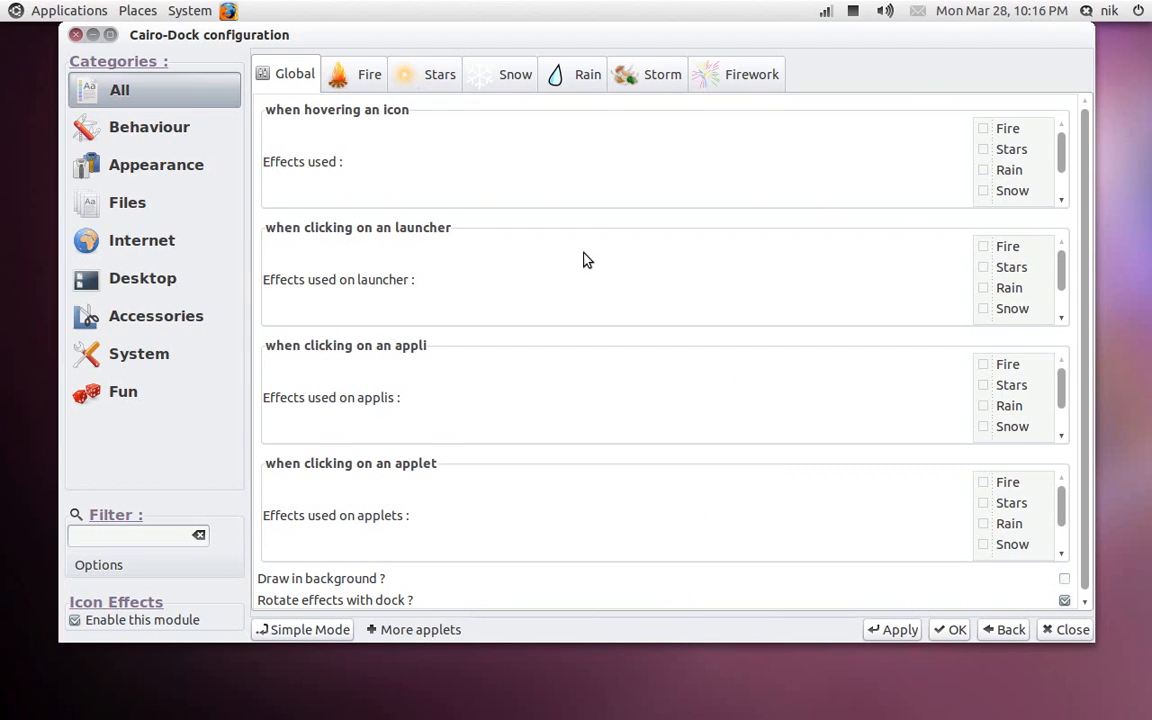
{"action": "scroll", "coordinate": [586, 259], "scroll_direction": "down", "scroll_amount": 1}
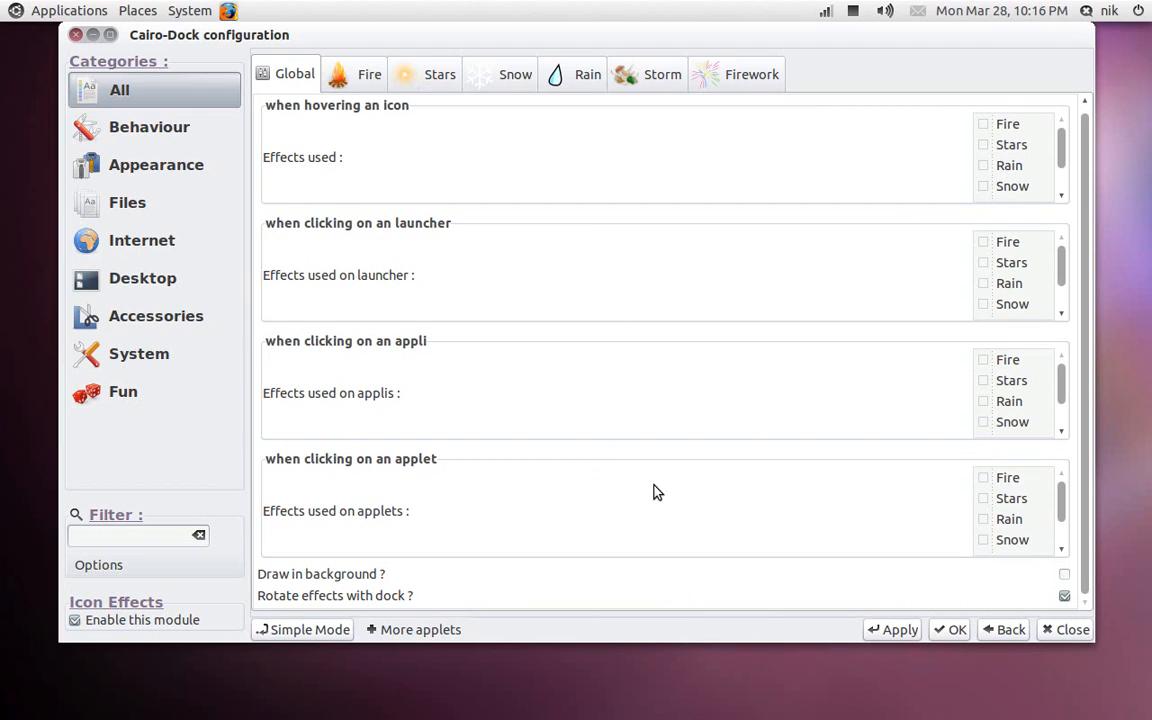
{"action": "scroll", "coordinate": [817, 377], "scroll_direction": "up", "scroll_amount": 1}
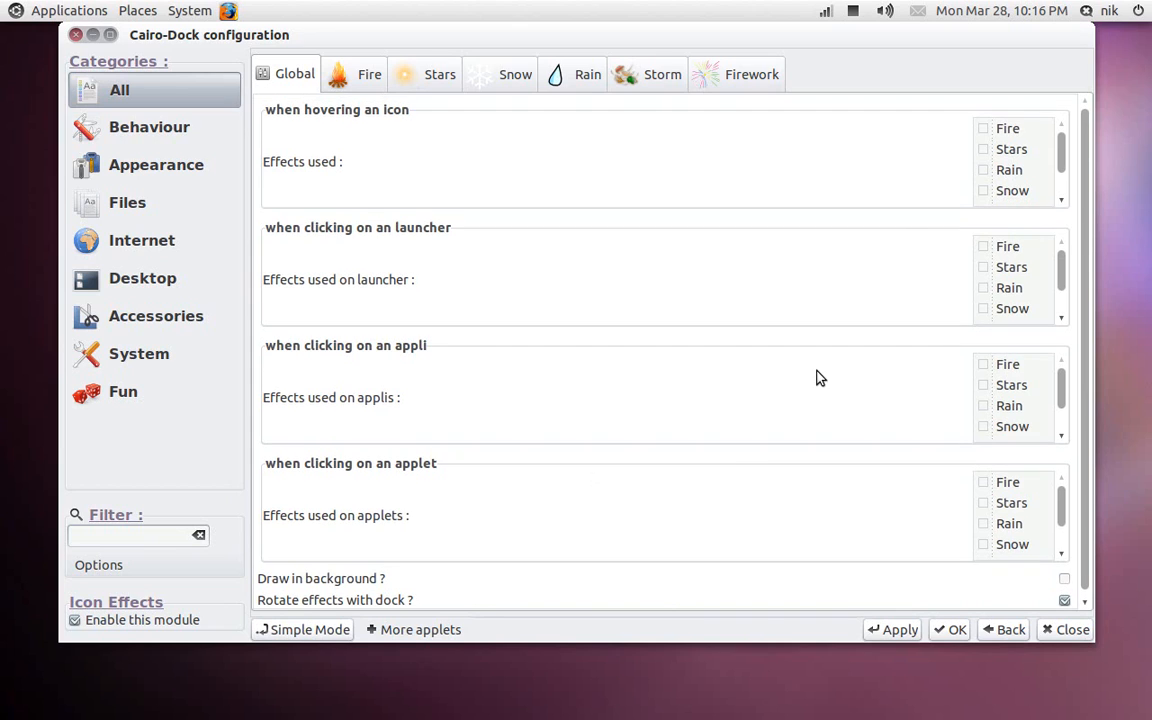
{"action": "left_click", "coordinate": [985, 128]}
{"action": "left_click", "coordinate": [985, 149]}
{"action": "left_click", "coordinate": [985, 170]}
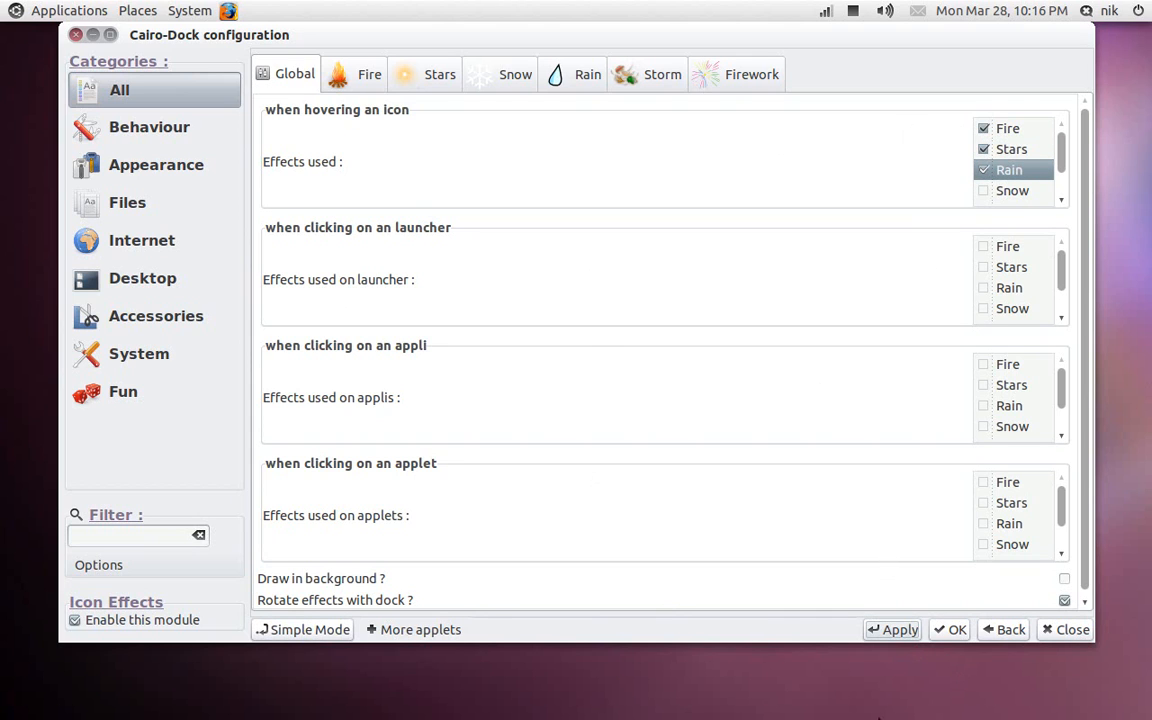
{"action": "mouse_move", "coordinate": [879, 718]}
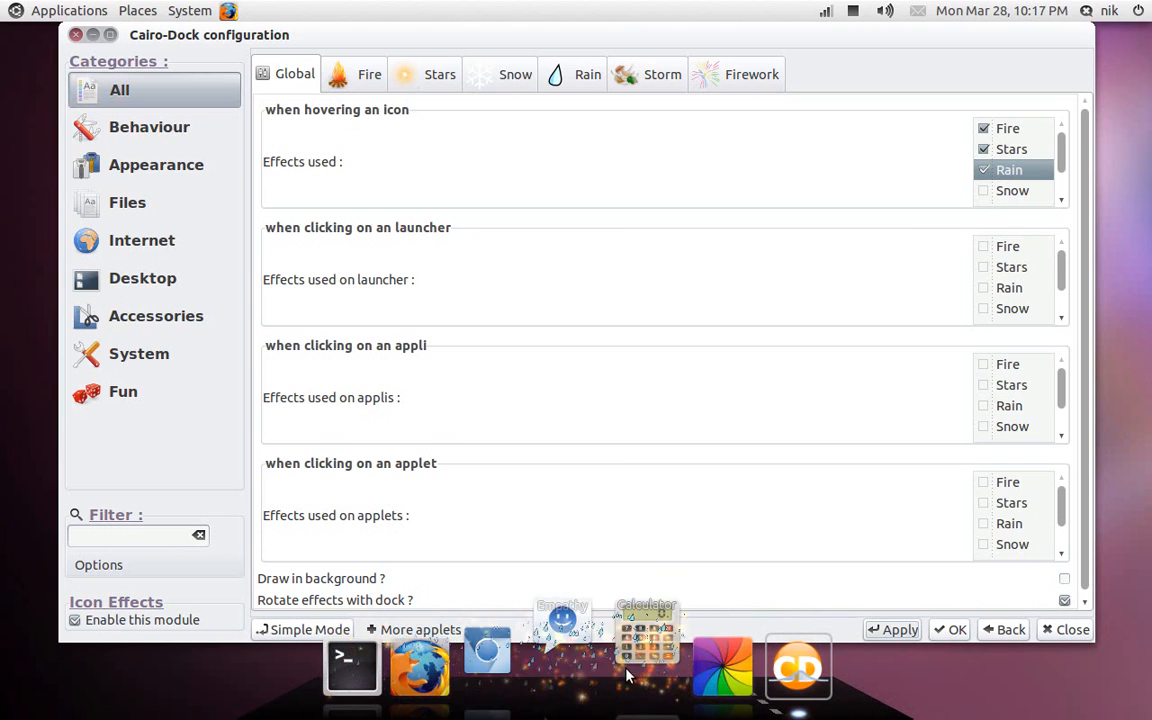
Untick the Rain, Stars and Fire effects for hovering an icon
{"action": "left_click", "coordinate": [984, 171]}
{"action": "left_click", "coordinate": [984, 150]}
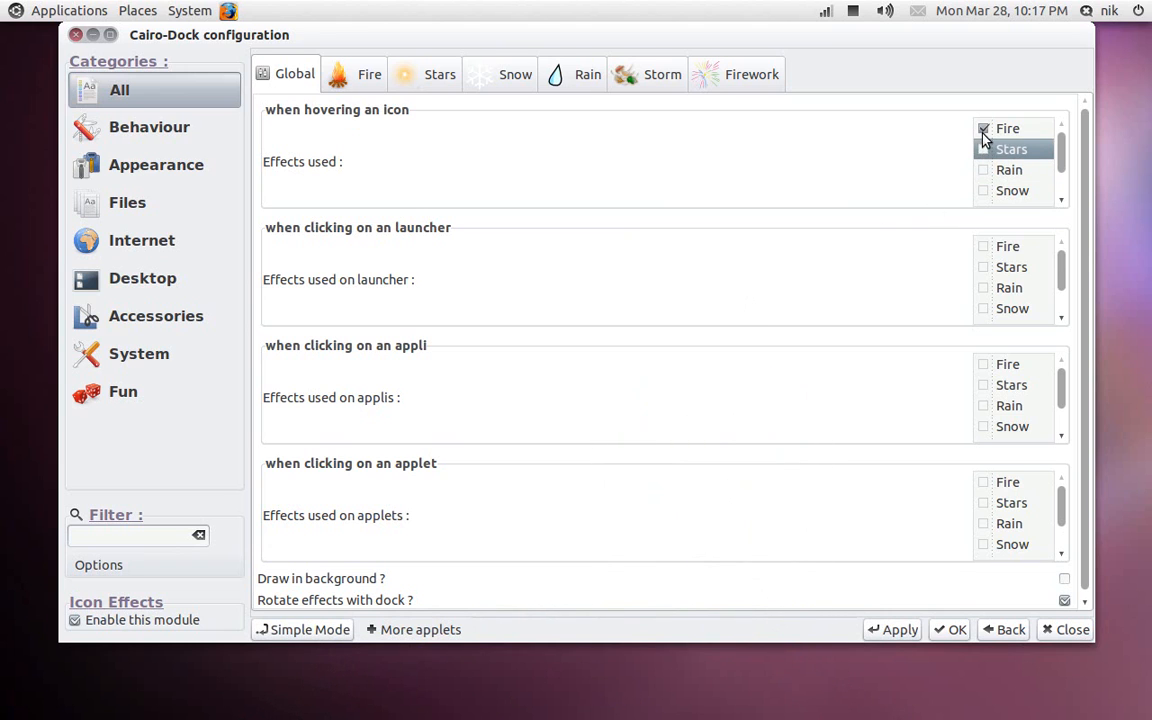
{"action": "left_click", "coordinate": [984, 130]}
Review the effects available for hovering and for clicking launchers, applications and applets, plus the Fire and Snow effect settings
{"action": "scroll", "coordinate": [909, 179], "scroll_direction": "down", "scroll_amount": 1}
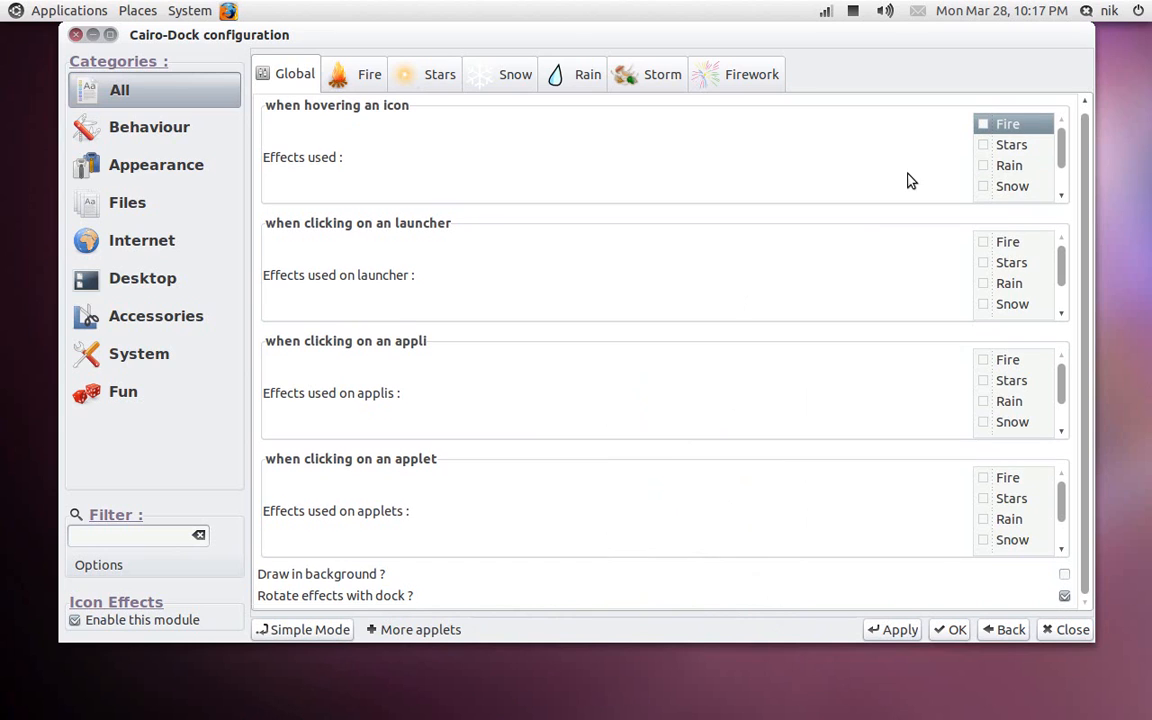
{"action": "left_click_drag", "start_coordinate": [1062, 170], "coordinate": [1064, 300]}
{"action": "left_click_drag", "start_coordinate": [1062, 378], "coordinate": [1062, 418]}
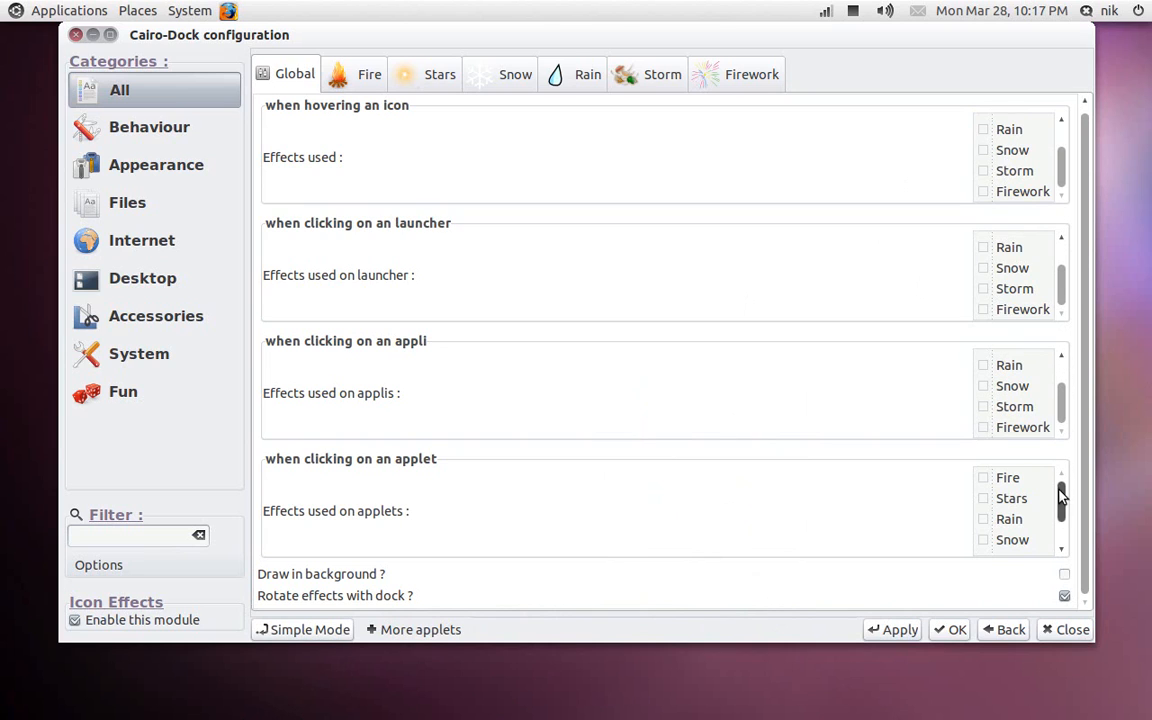
{"action": "left_click_drag", "start_coordinate": [1062, 493], "coordinate": [1052, 596]}
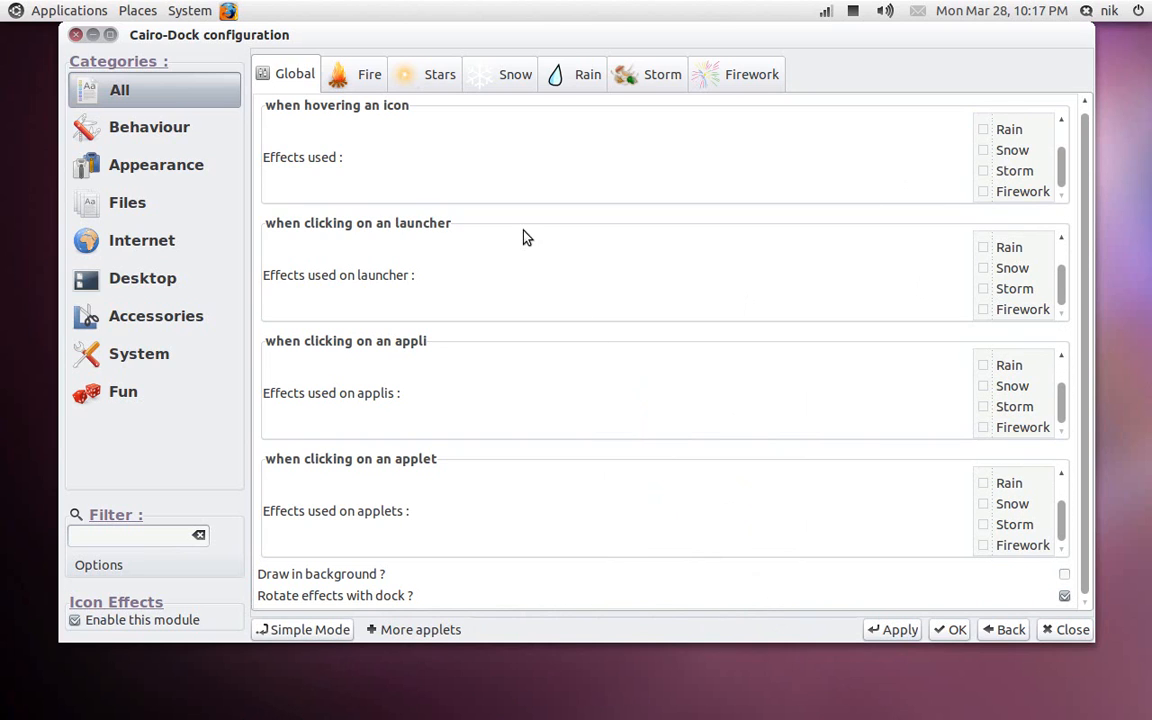
{"action": "left_click", "coordinate": [357, 70]}
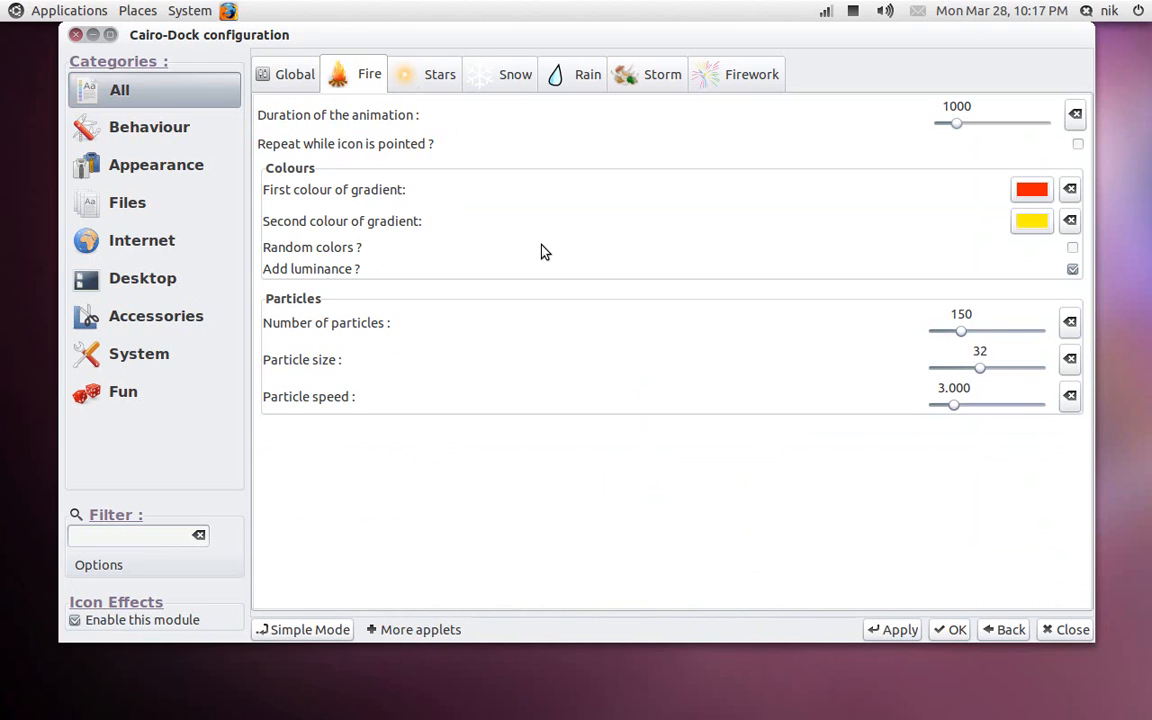
{"action": "left_click", "coordinate": [512, 77]}
{"action": "left_click", "coordinate": [298, 82]}
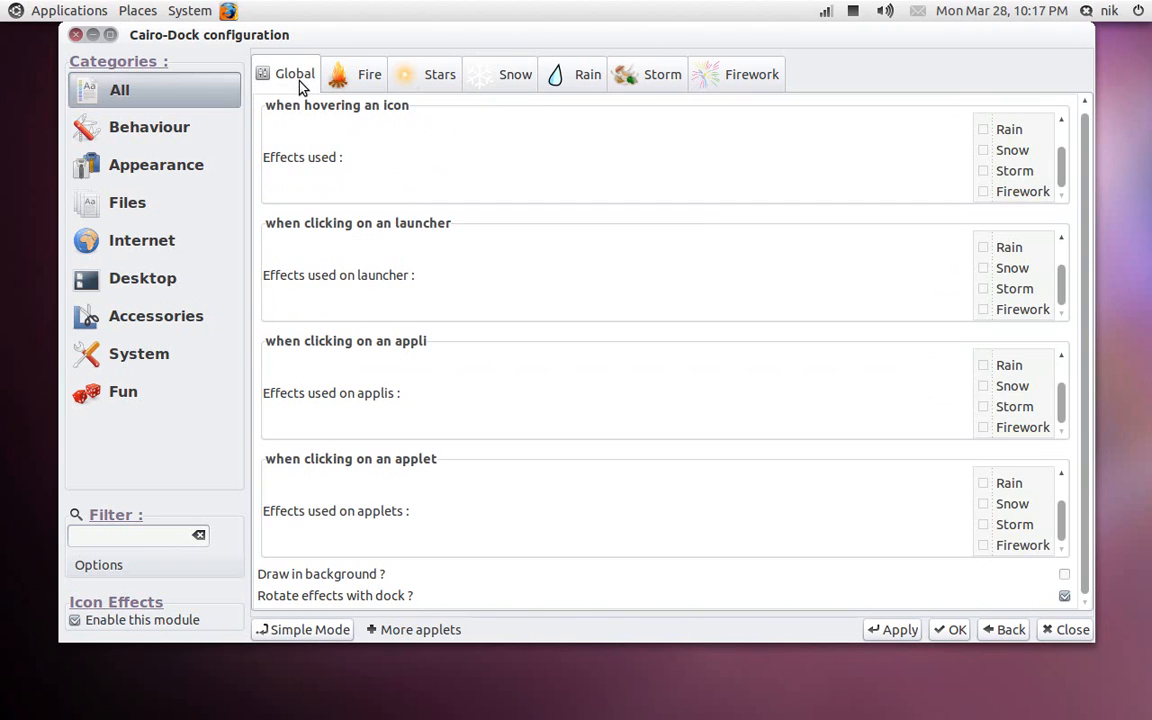
Open the Indicators settings, look at the current indicator on the dock and apply the settings
{"action": "left_click", "coordinate": [170, 97]}
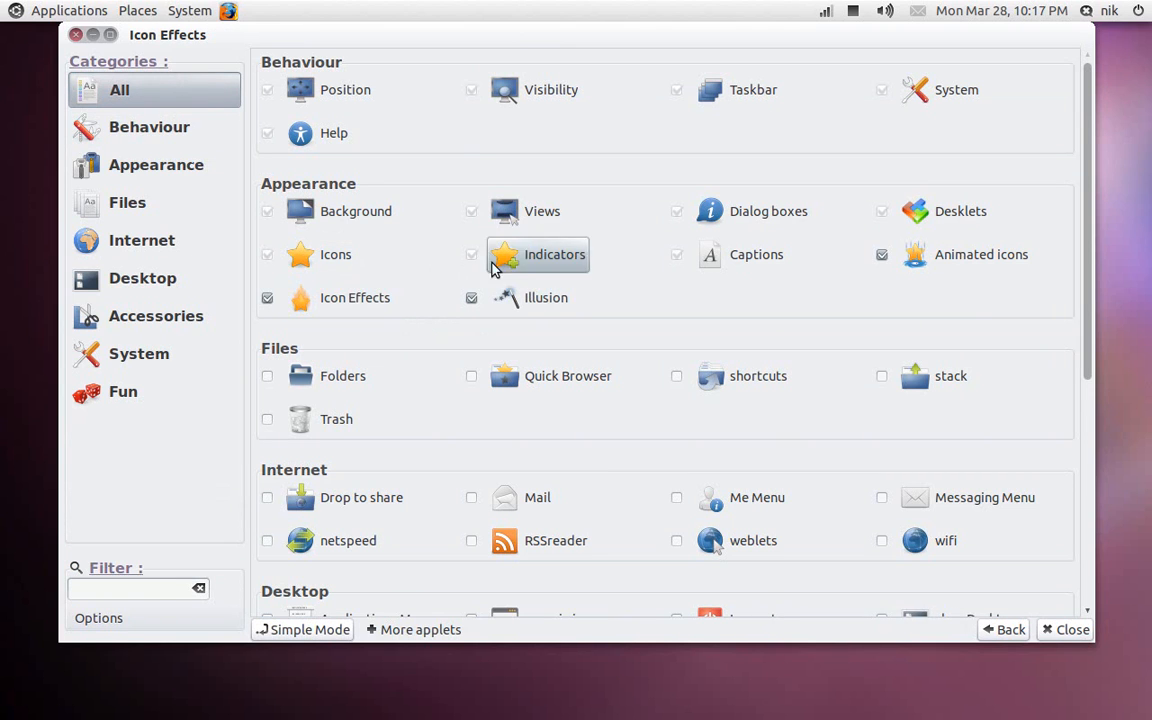
{"action": "left_click", "coordinate": [573, 258]}
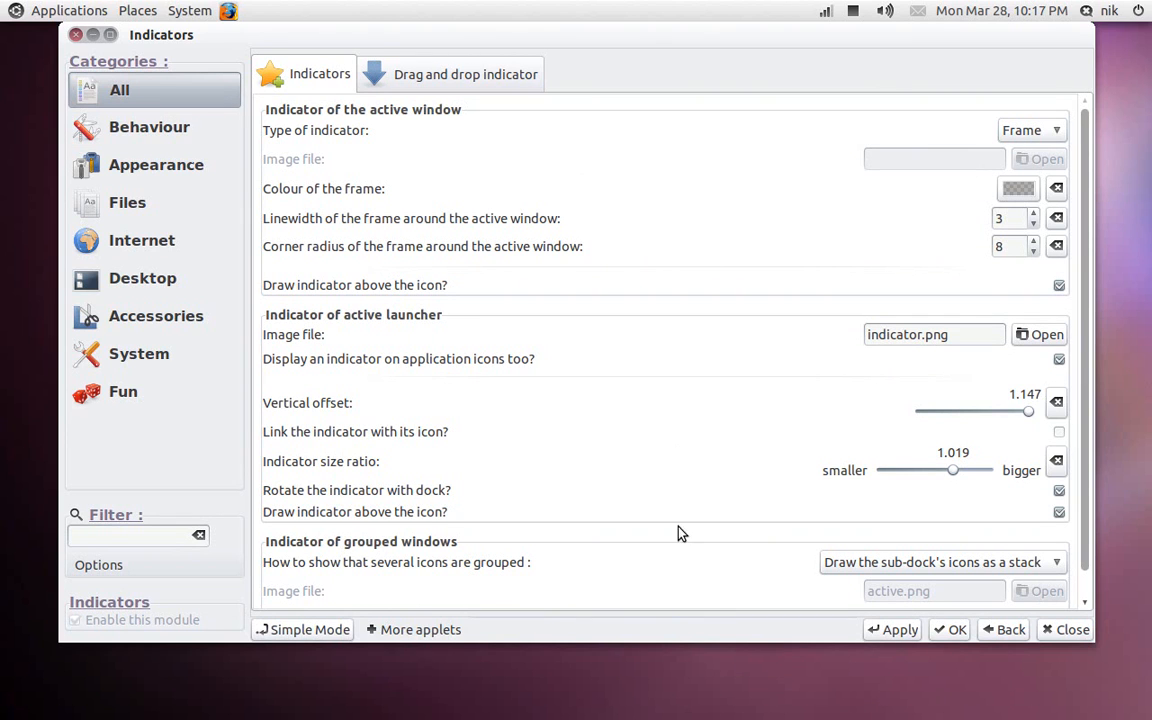
{"action": "mouse_move", "coordinate": [628, 695]}
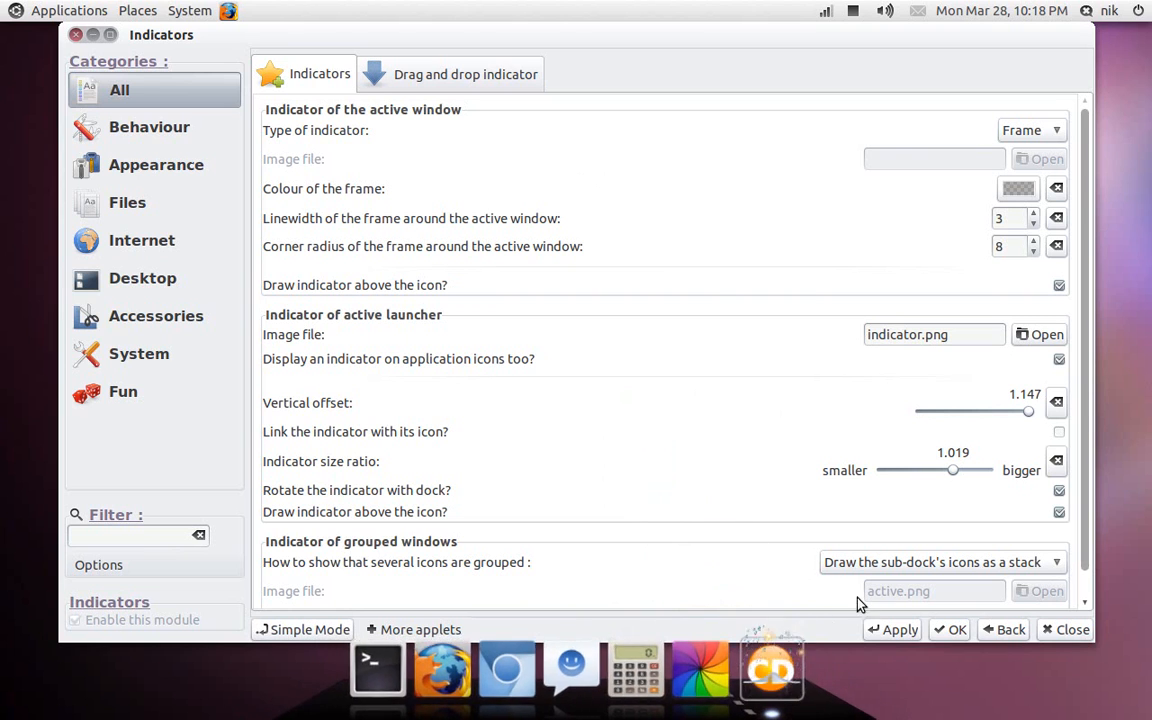
{"action": "left_click", "coordinate": [886, 629]}
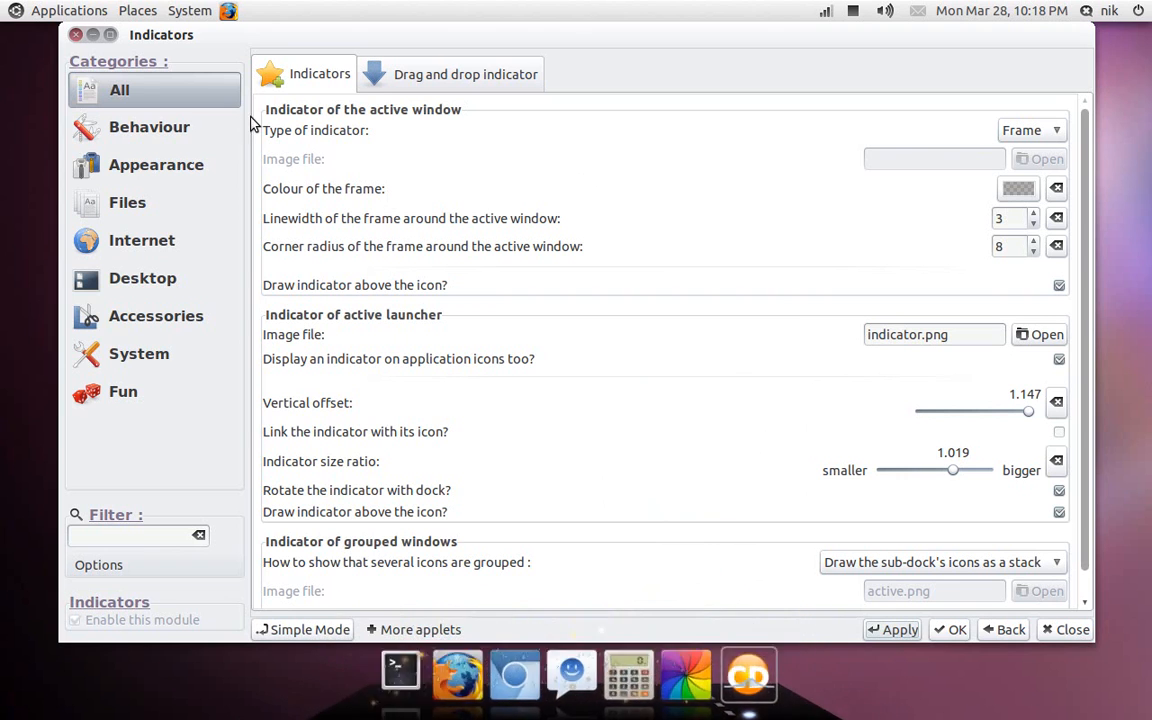
Reopen the Icon Effects settings, disable Stars, Rain and Fire when hovering an icon, and apply the change
{"action": "left_click", "coordinate": [170, 133]}
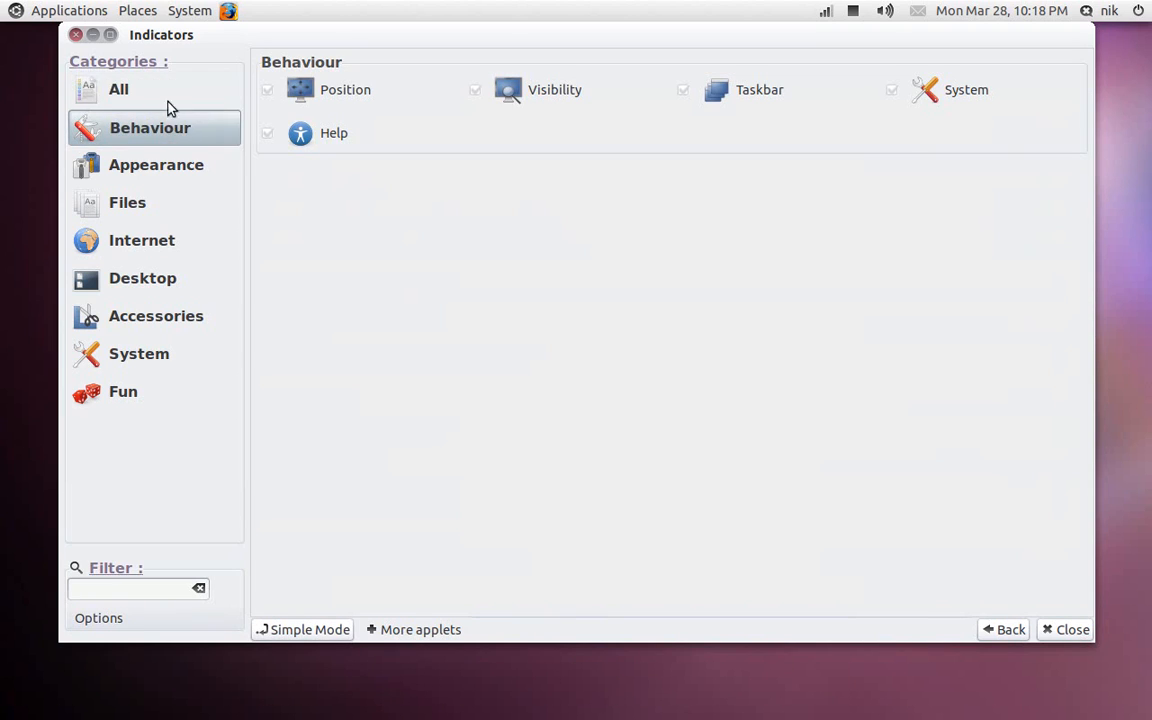
{"action": "left_click", "coordinate": [152, 92]}
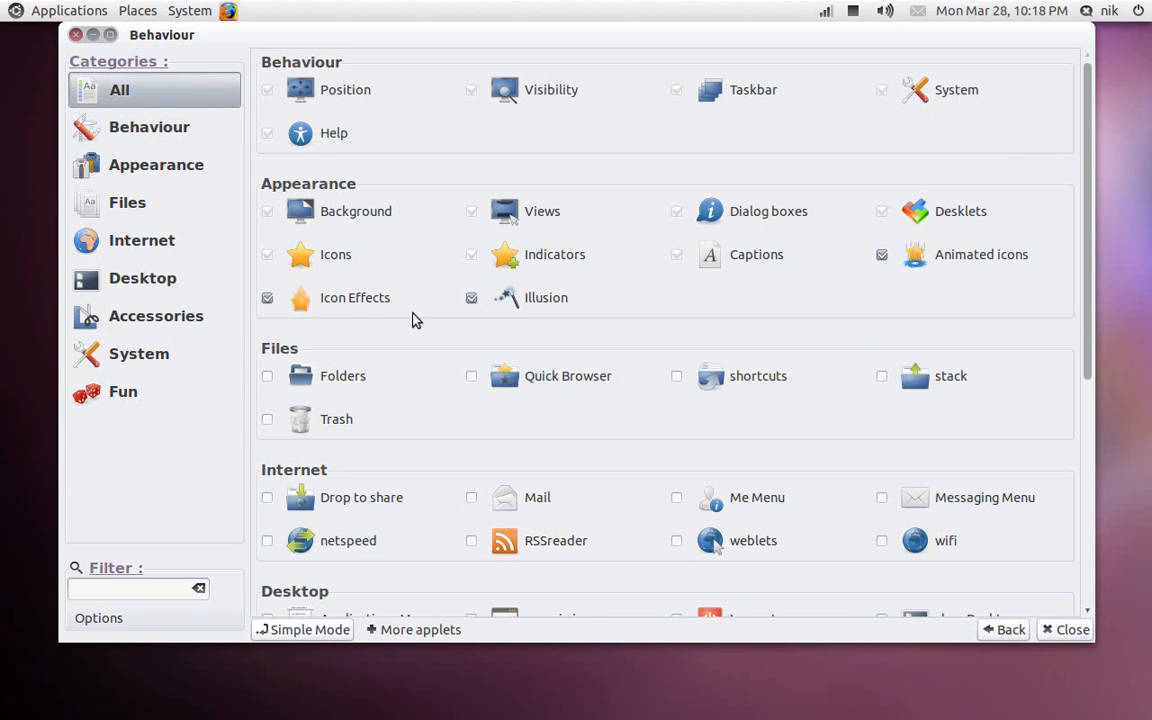
{"action": "left_click", "coordinate": [361, 290]}
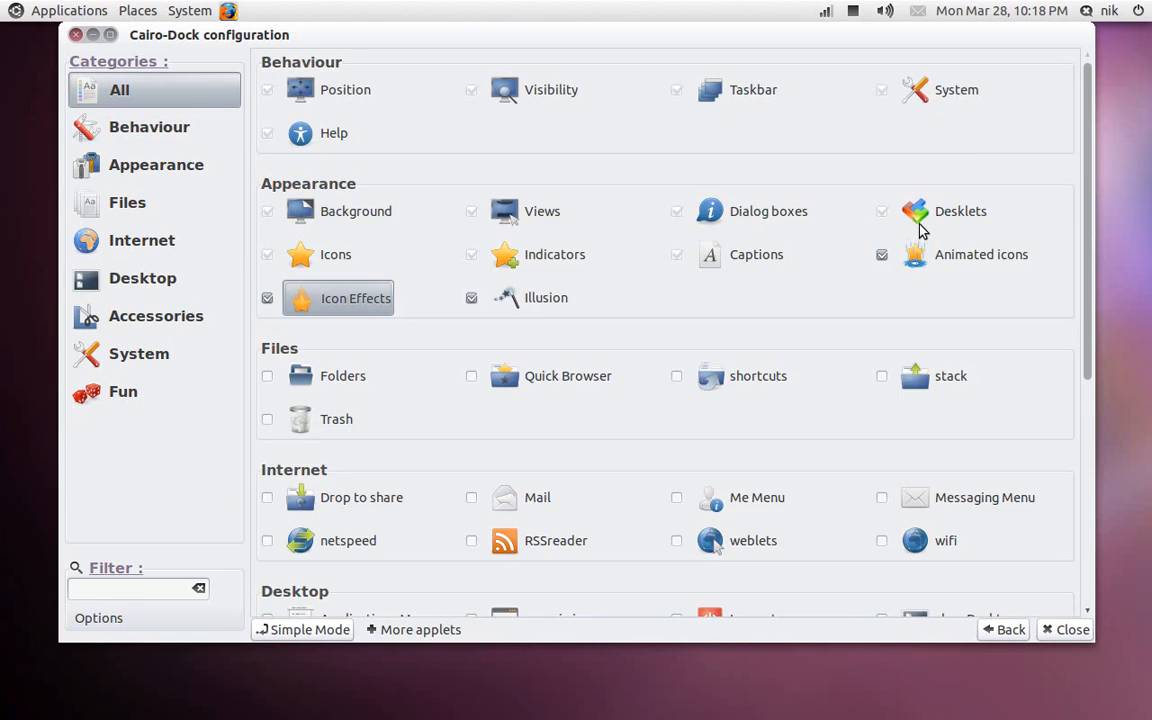
{"action": "left_click", "coordinate": [998, 172]}
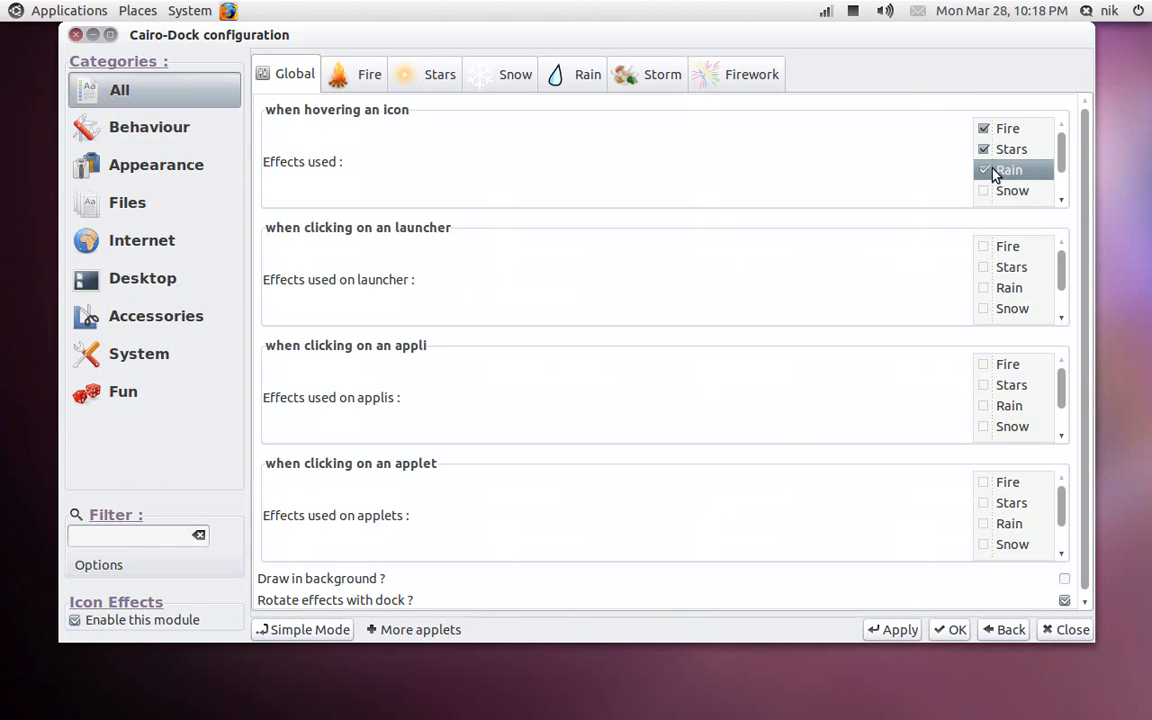
{"action": "left_click", "coordinate": [984, 152]}
{"action": "left_click", "coordinate": [984, 171]}
{"action": "left_click", "coordinate": [984, 130]}
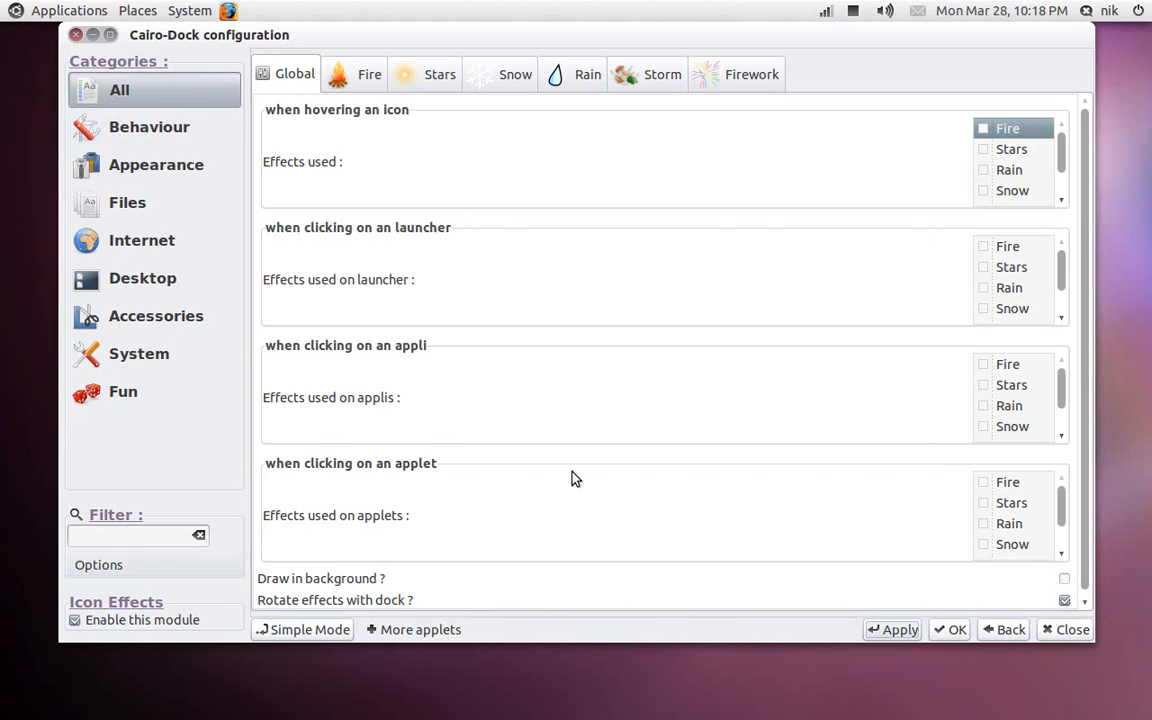
Return to the Indicators settings and open the home folder to examine the active-window indicator on the dock
{"action": "left_click", "coordinate": [147, 94]}
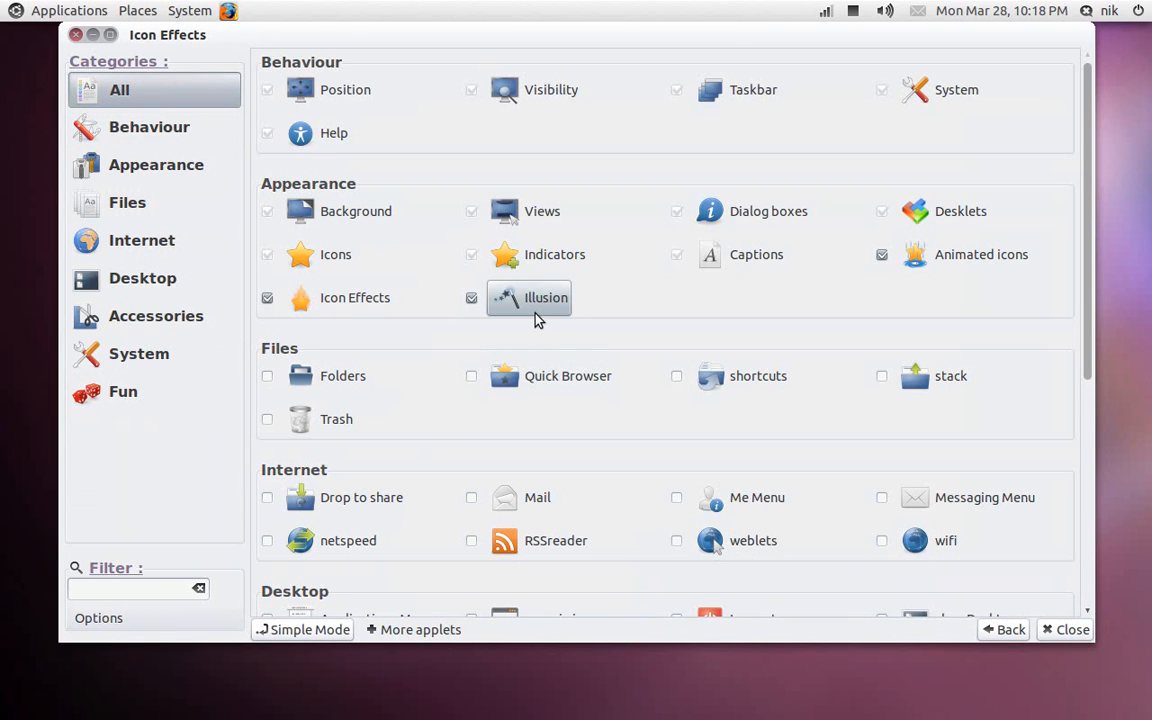
{"action": "left_click", "coordinate": [528, 252]}
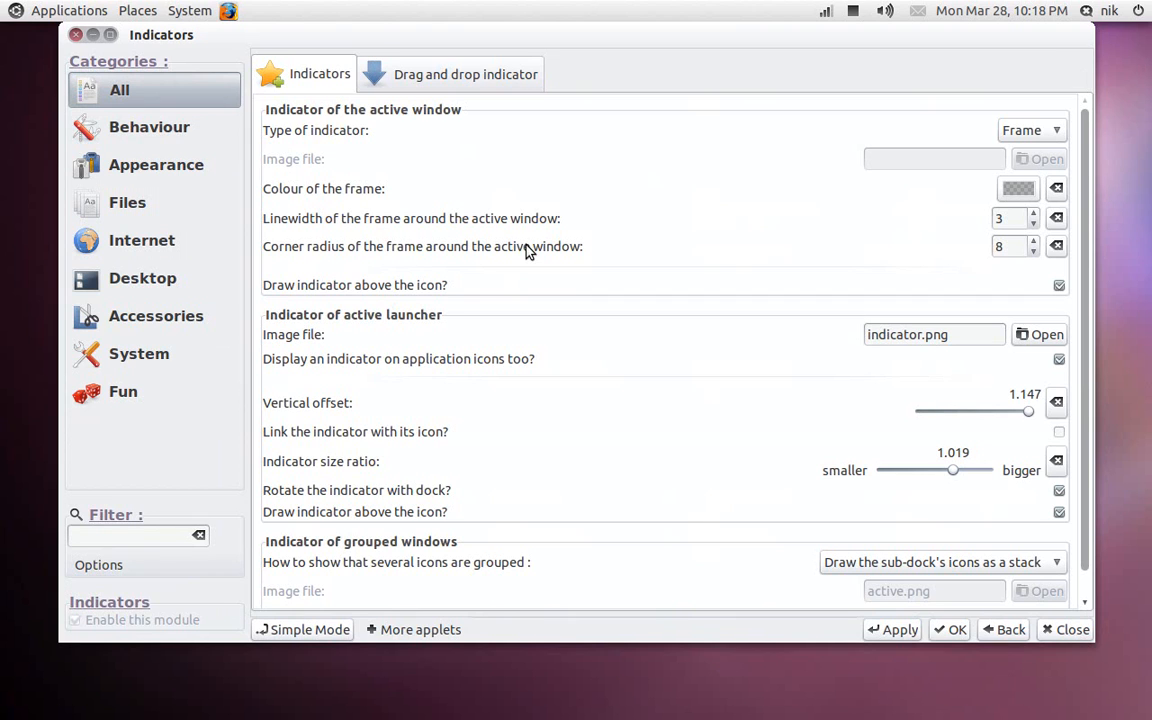
{"action": "mouse_move", "coordinate": [638, 716]}
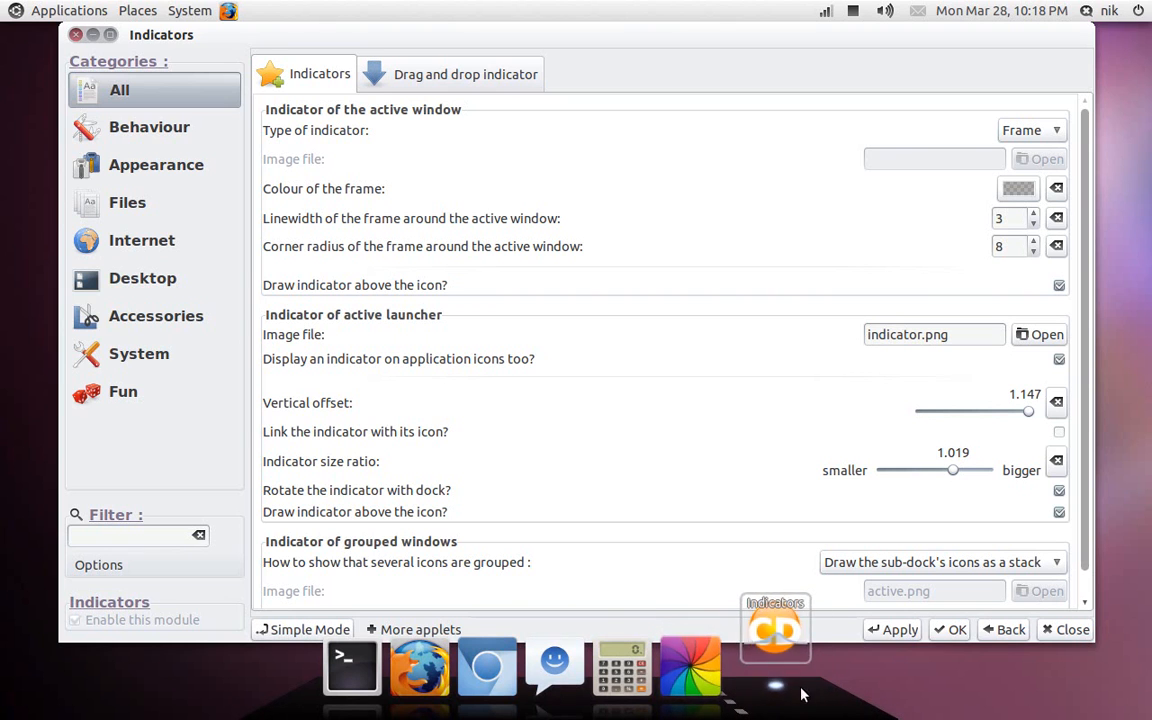
{"action": "left_click", "coordinate": [138, 10]}
{"action": "left_click", "coordinate": [125, 36]}
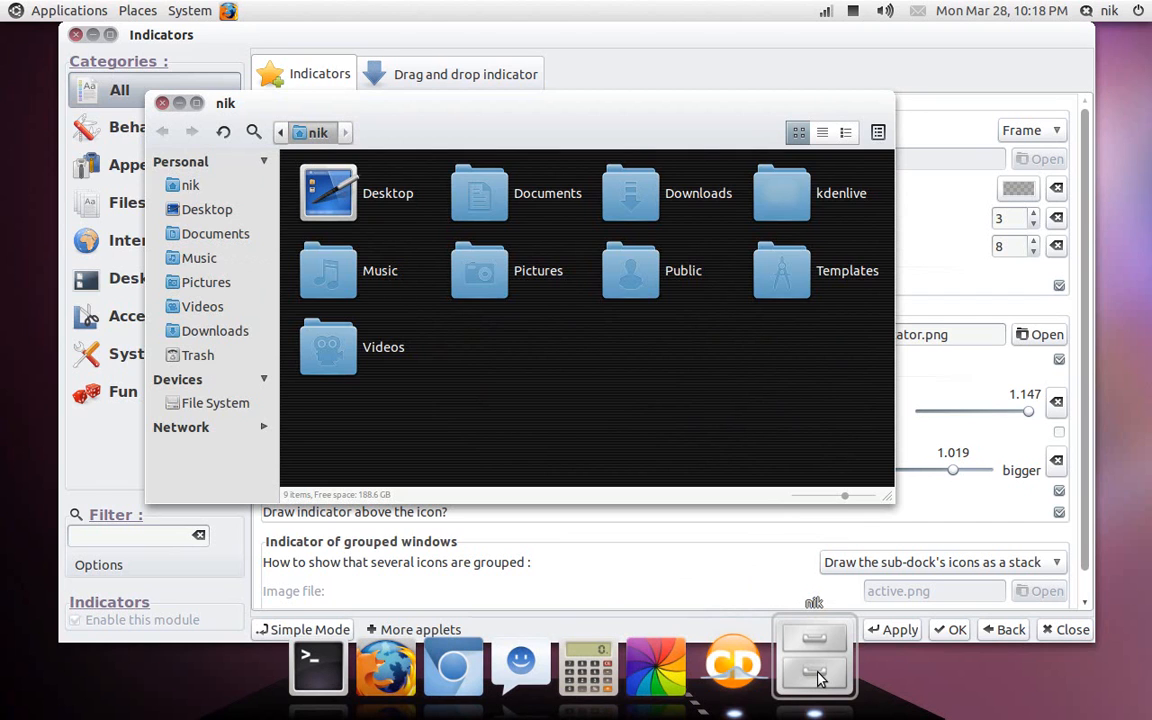
{"action": "left_click", "coordinate": [760, 678]}
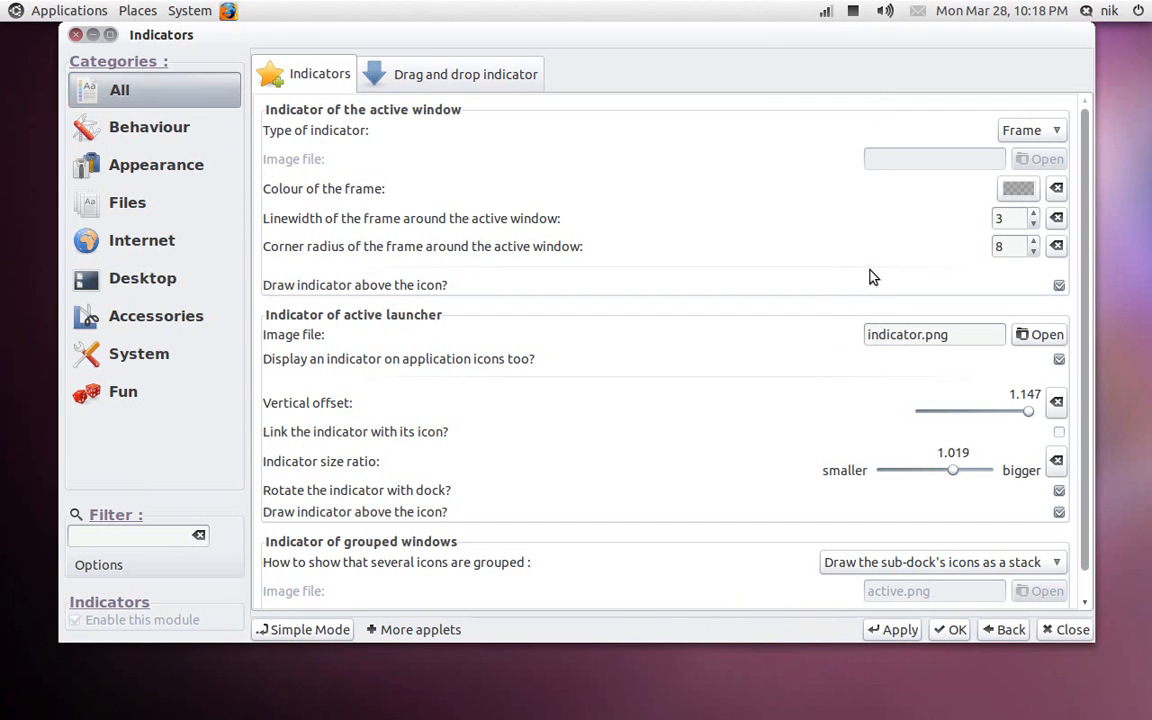
Keep Frame as the active-window indicator type, and set the frame's linewidth to 10 and corner radius to 12
{"action": "left_click", "coordinate": [1020, 130]}
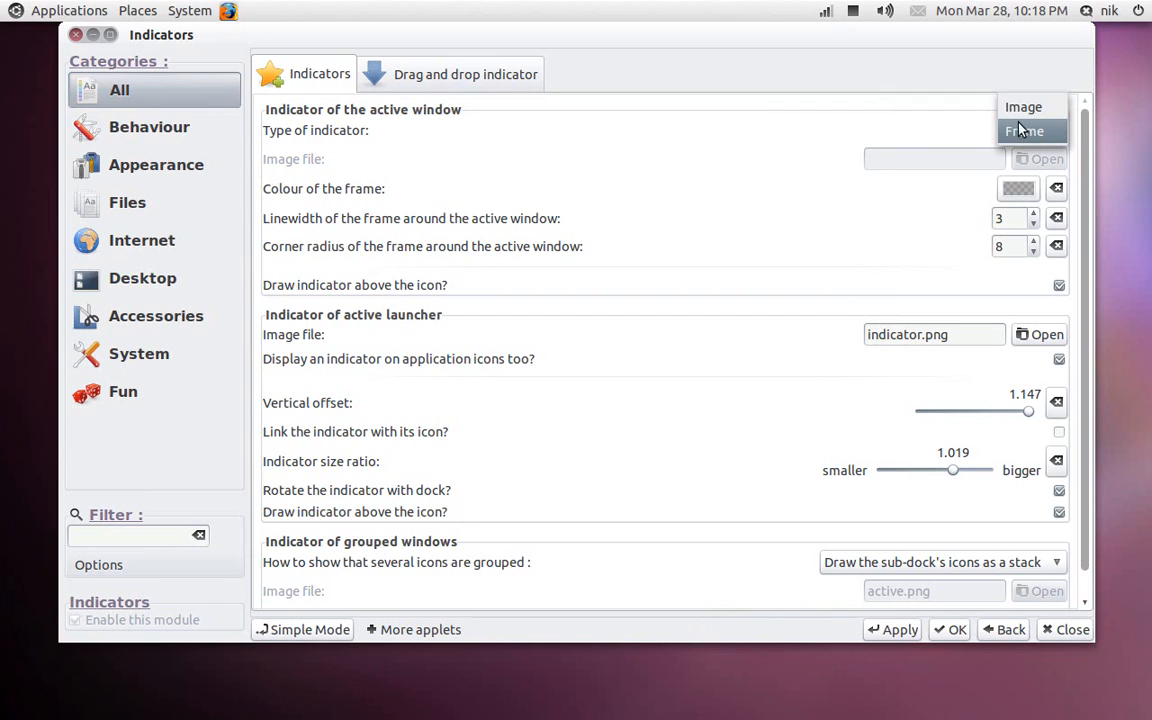
{"action": "left_click", "coordinate": [1020, 132]}
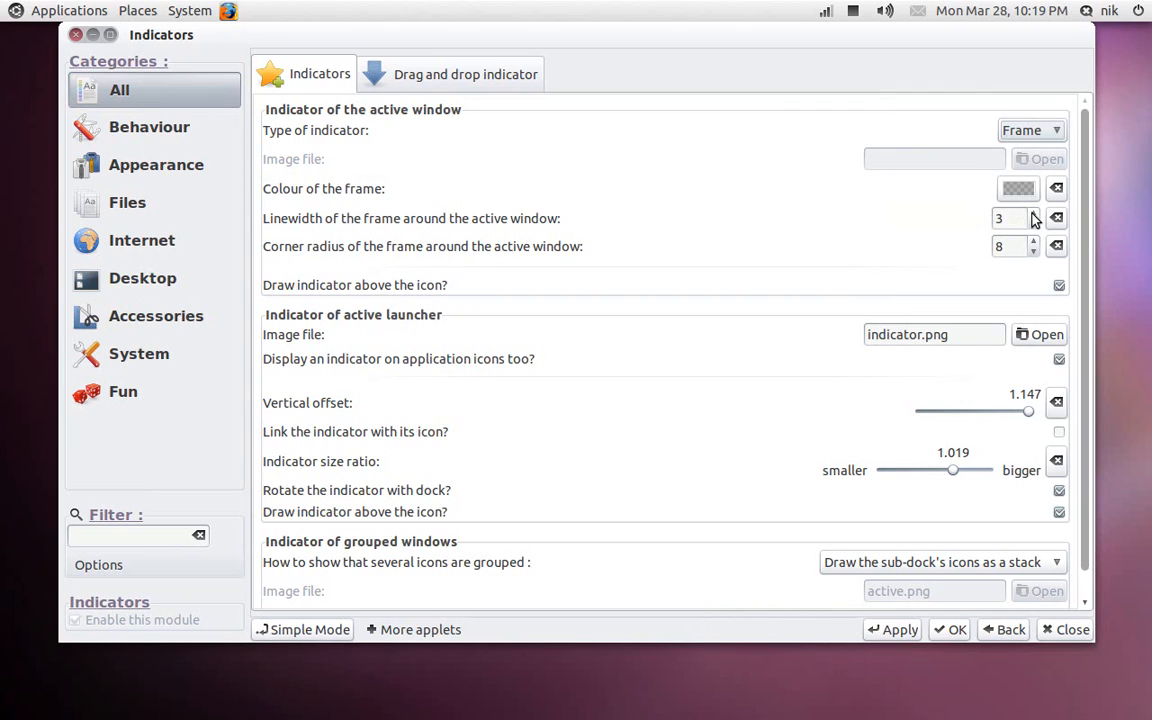
{"action": "scroll", "coordinate": [1035, 219], "scroll_direction": "up", "scroll_amount": 17}
{"action": "scroll", "coordinate": [1036, 225], "scroll_direction": "down", "scroll_amount": 2}
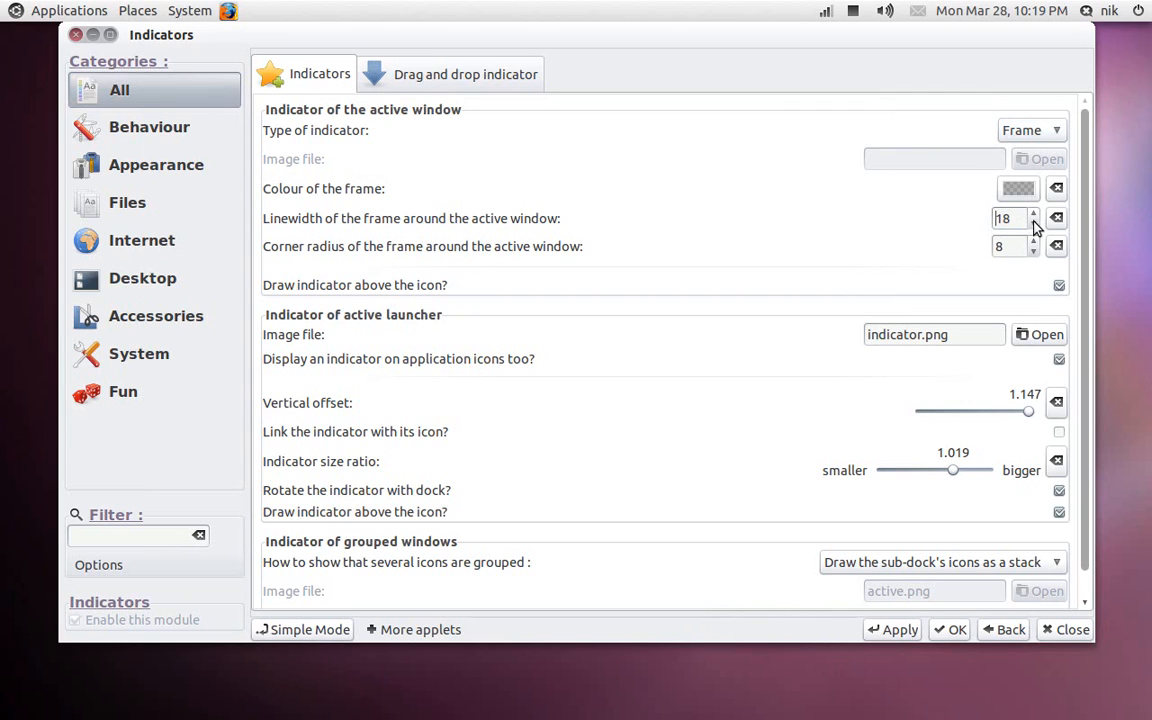
{"action": "scroll", "coordinate": [1036, 230], "scroll_direction": "down", "scroll_amount": 3}
{"action": "scroll", "coordinate": [1037, 245], "scroll_direction": "up", "scroll_amount": 2}
Set the active-window indicator's frame colour to dark blue (hue 237, saturation 100, value 73) with opacity 248, and apply it
{"action": "left_click", "coordinate": [1015, 191]}
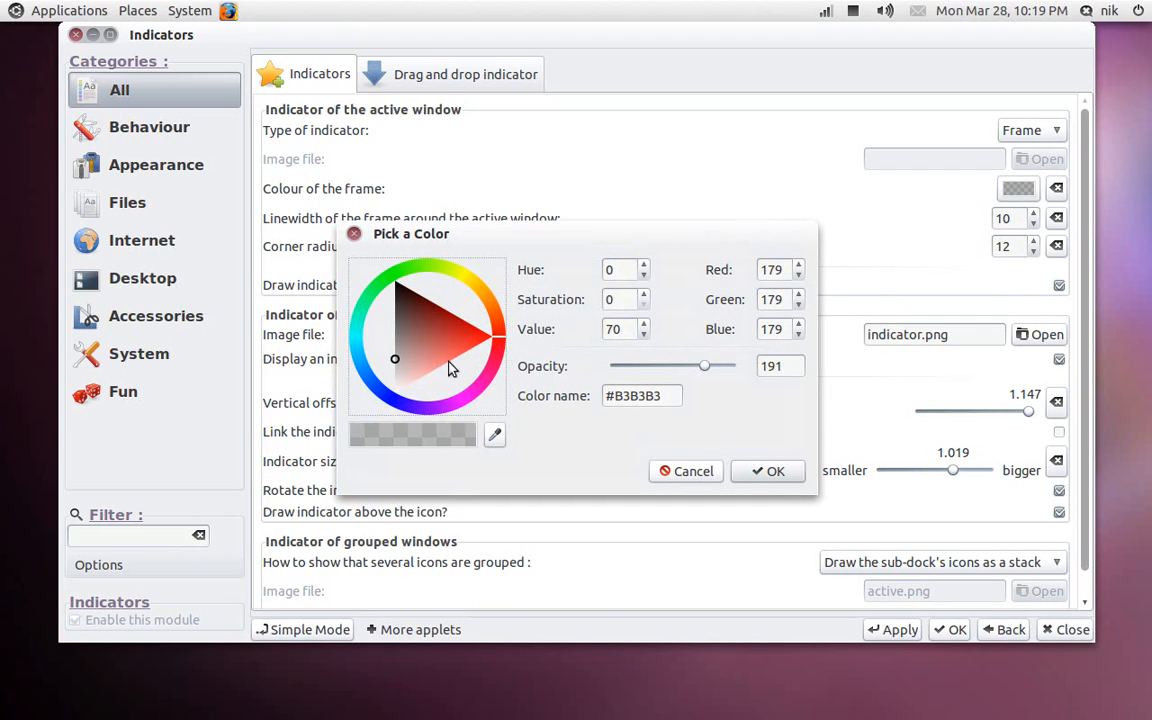
{"action": "left_click_drag", "start_coordinate": [442, 368], "coordinate": [397, 395]}
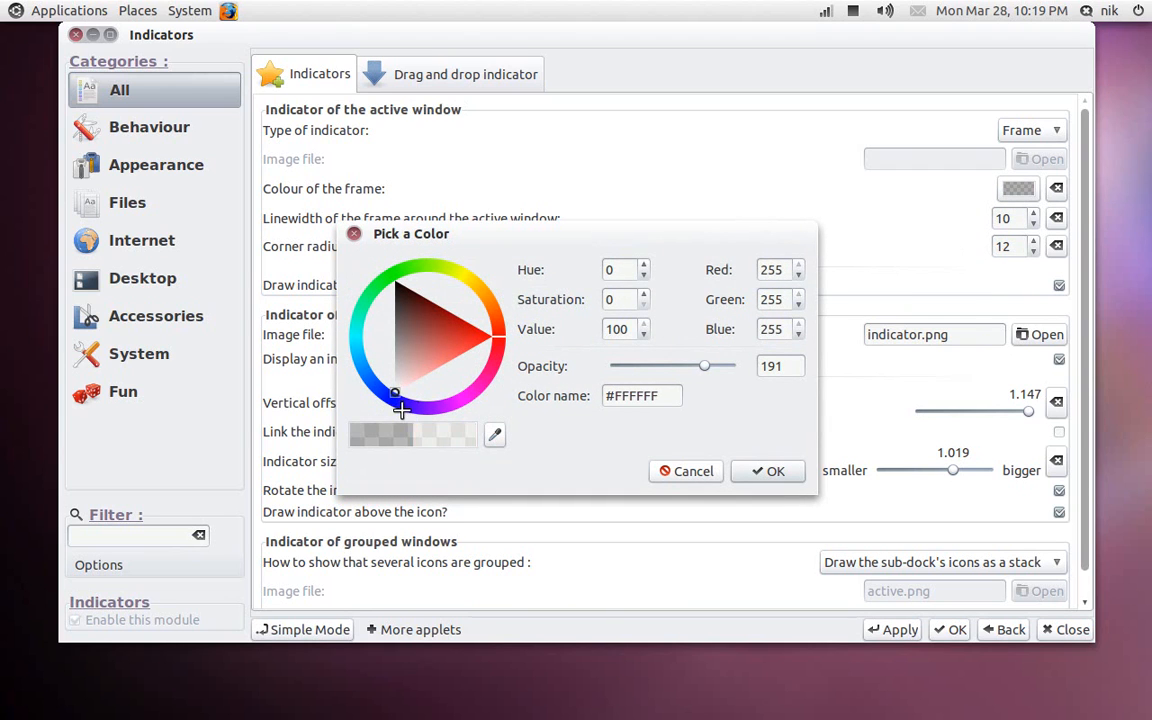
{"action": "left_click_drag", "start_coordinate": [705, 367], "coordinate": [740, 372]}
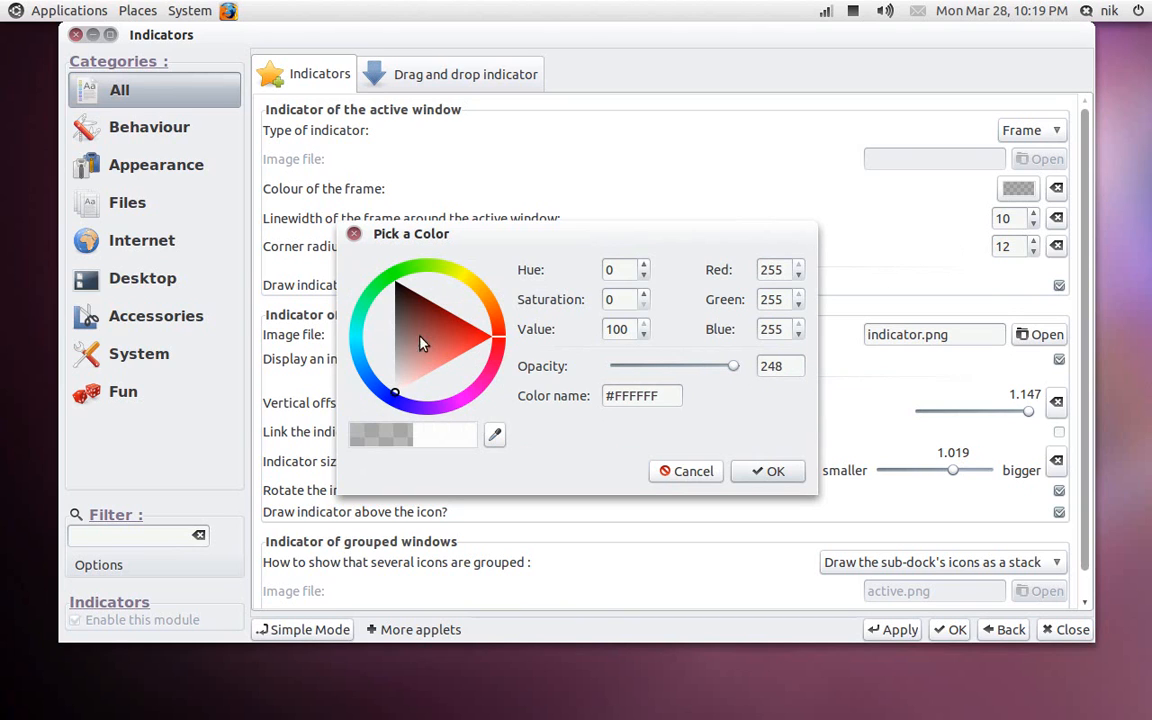
{"action": "mouse_move", "coordinate": [497, 344]}
{"action": "left_mouse_down"}
{"action": "mouse_move", "coordinate": [455, 392]}
{"action": "mouse_move", "coordinate": [388, 398]}
{"action": "mouse_move", "coordinate": [421, 363]}
{"action": "mouse_move", "coordinate": [400, 390]}
{"action": "mouse_move", "coordinate": [419, 377]}
{"action": "left_mouse_up"}
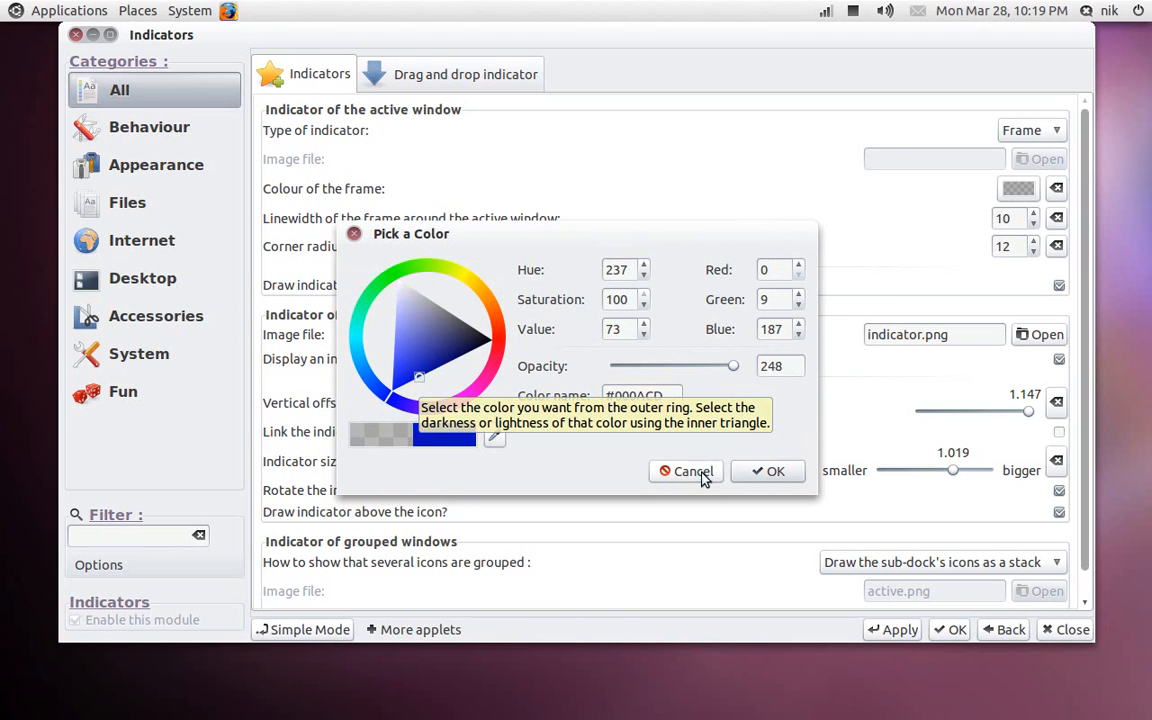
{"action": "left_click", "coordinate": [772, 472]}
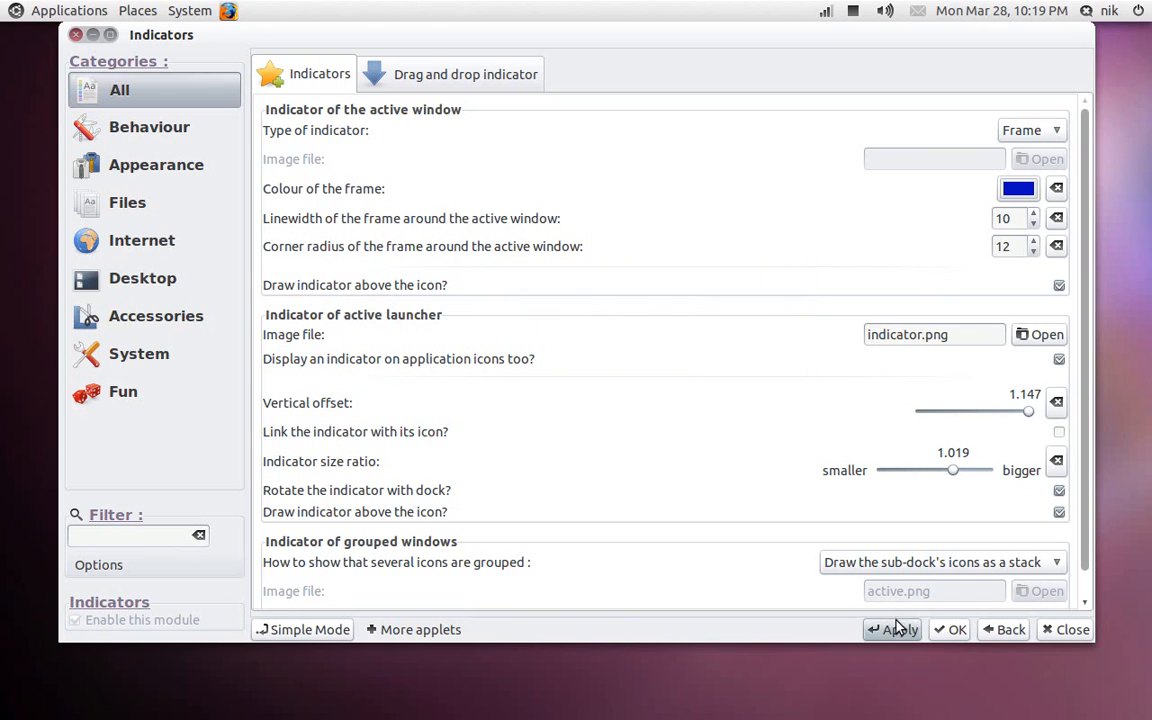
{"action": "mouse_move", "coordinate": [622, 716]}
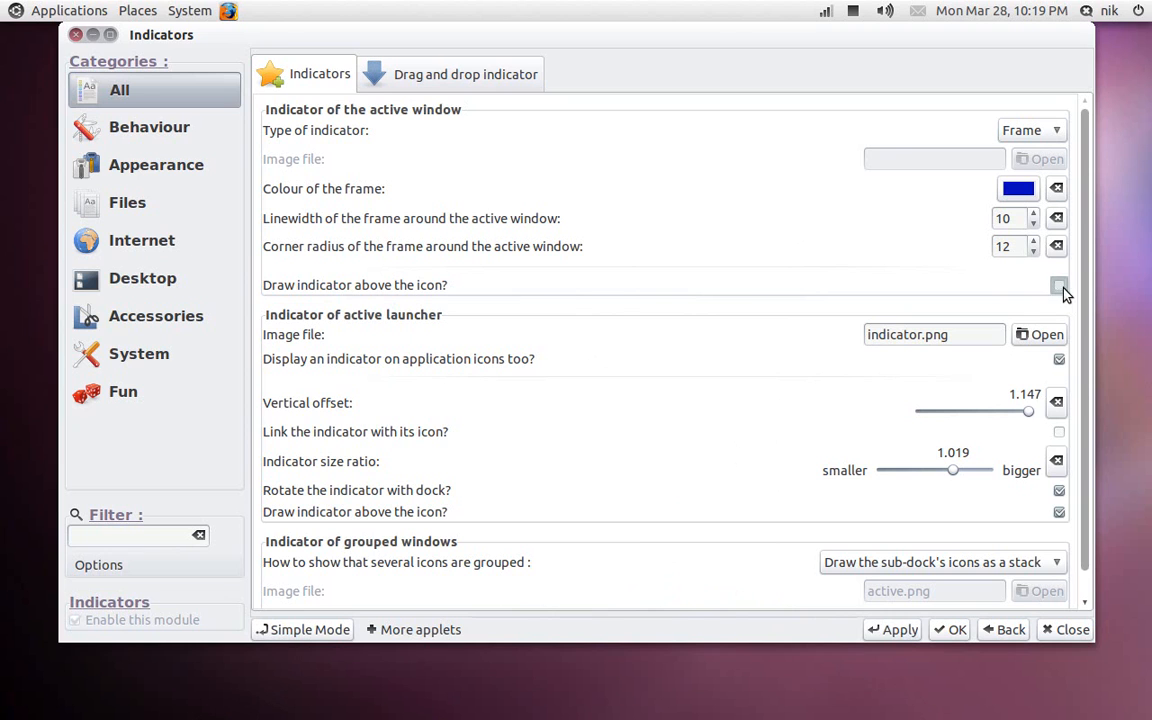
Turn off drawing the active-window indicator above the icon, apply it, and briefly open the home folder to check the frame on the dock
{"action": "left_click", "coordinate": [900, 636]}
{"action": "mouse_move", "coordinate": [745, 715]}
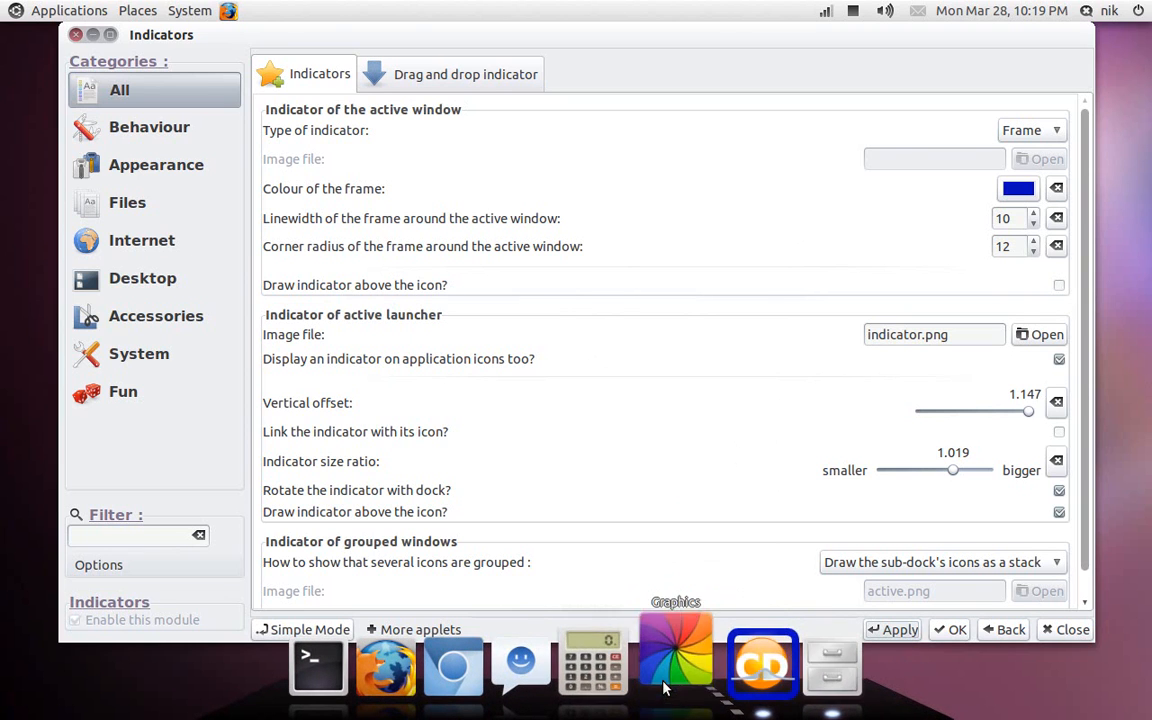
{"action": "left_click", "coordinate": [818, 684]}
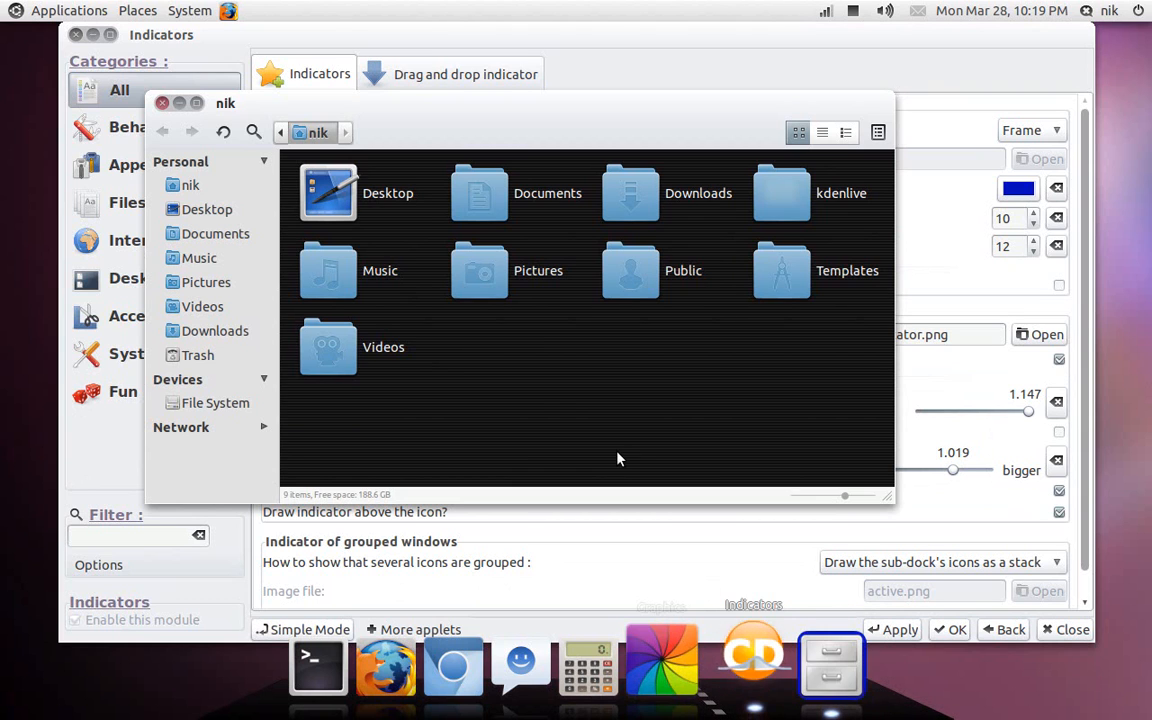
{"action": "left_click", "coordinate": [162, 104]}
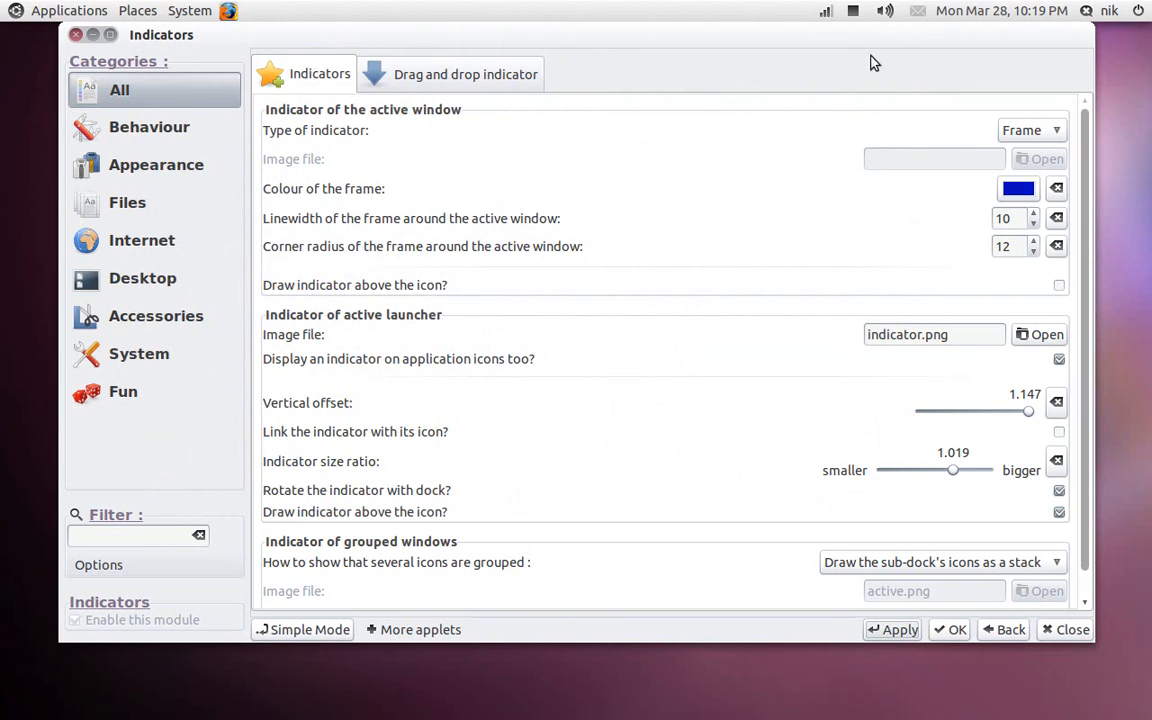
{"action": "left_click", "coordinate": [852, 11]}
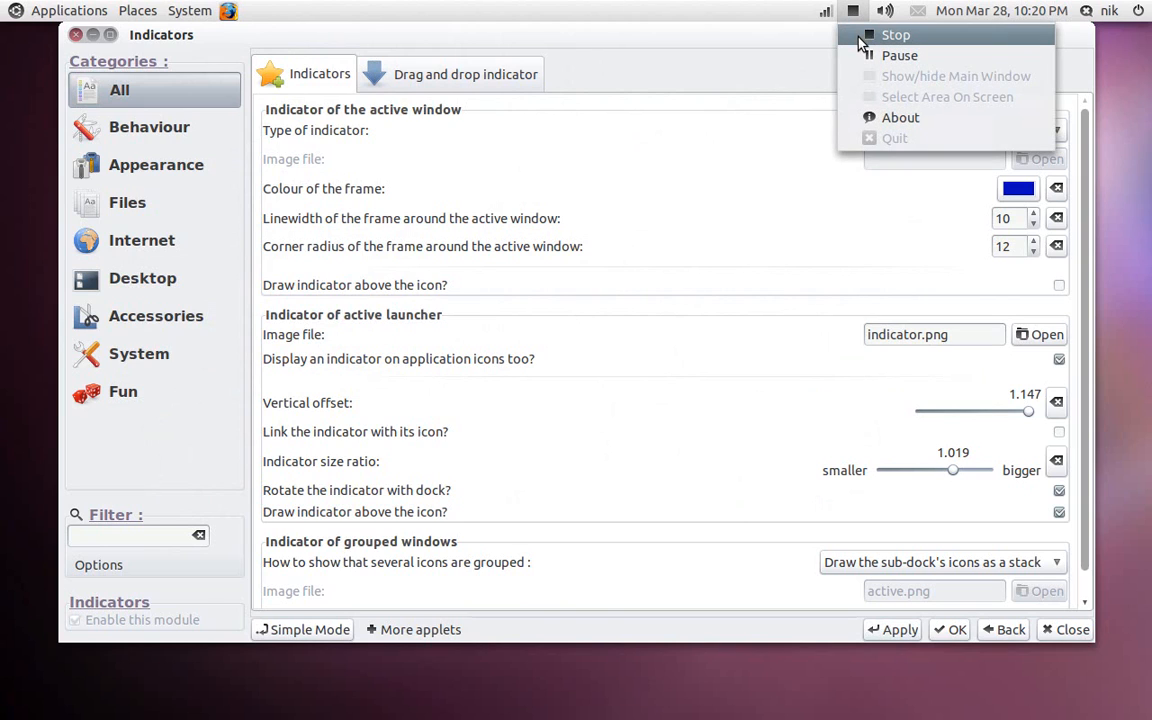